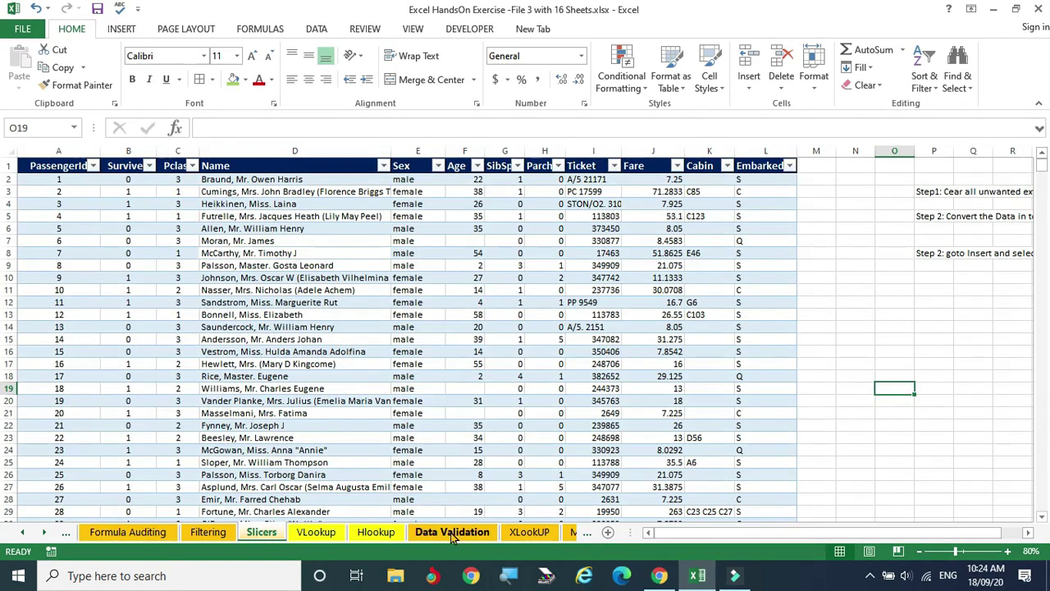
# - Open the Data Validation sheet and fill the employee table's header row B2:F2 with light green
pyautogui.click(452, 532)
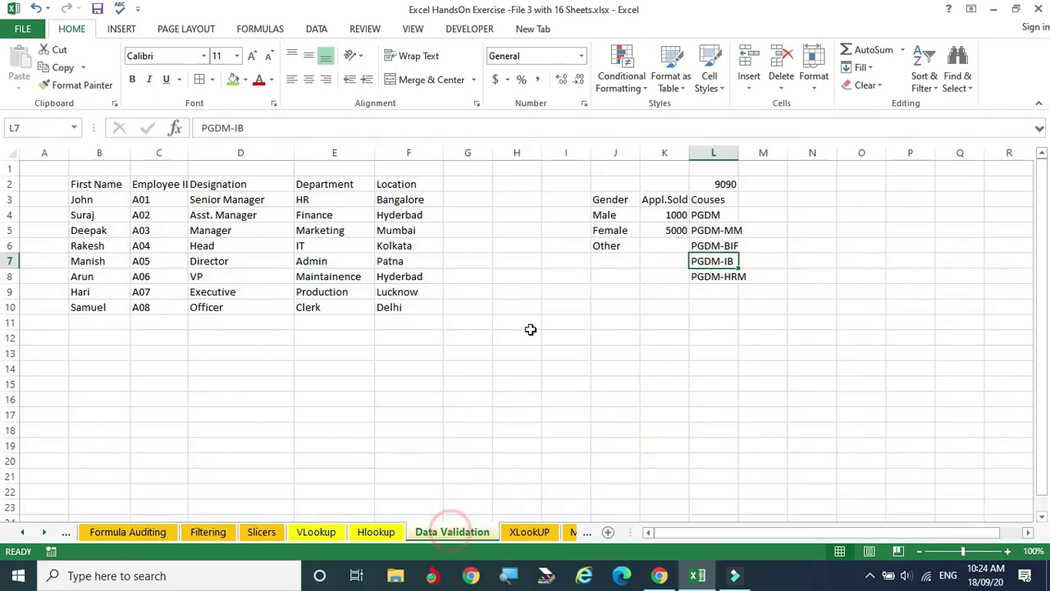
pyautogui.click(246, 402)
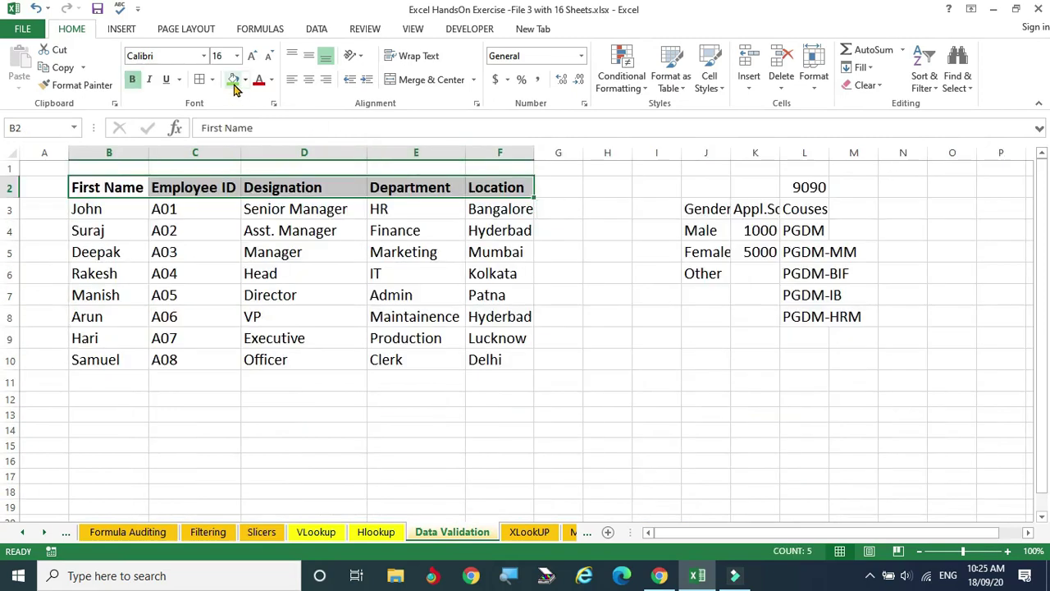
pyautogui.click(233, 80)
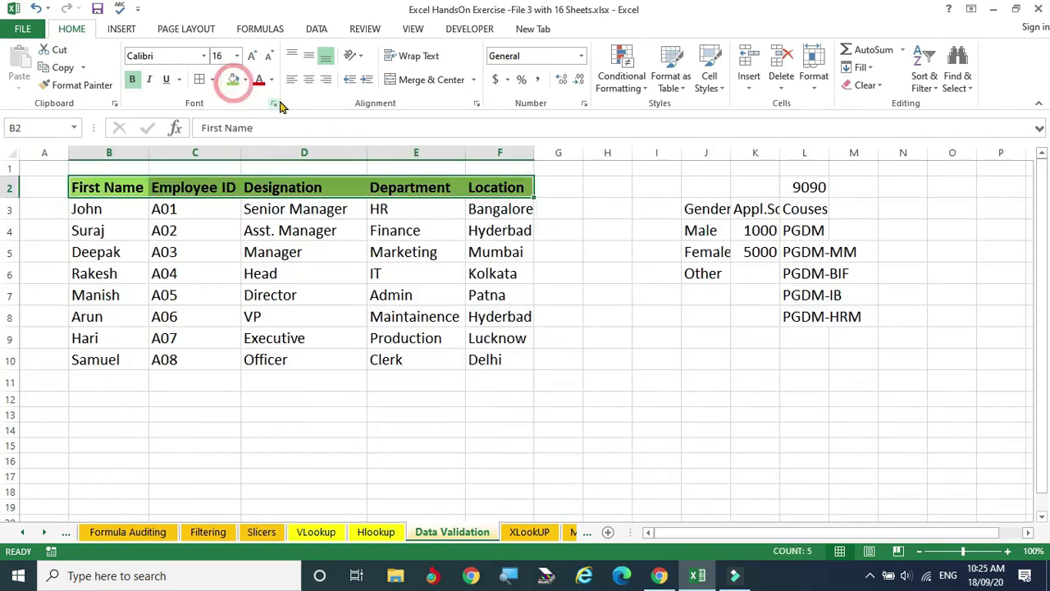
pyautogui.click(272, 82)
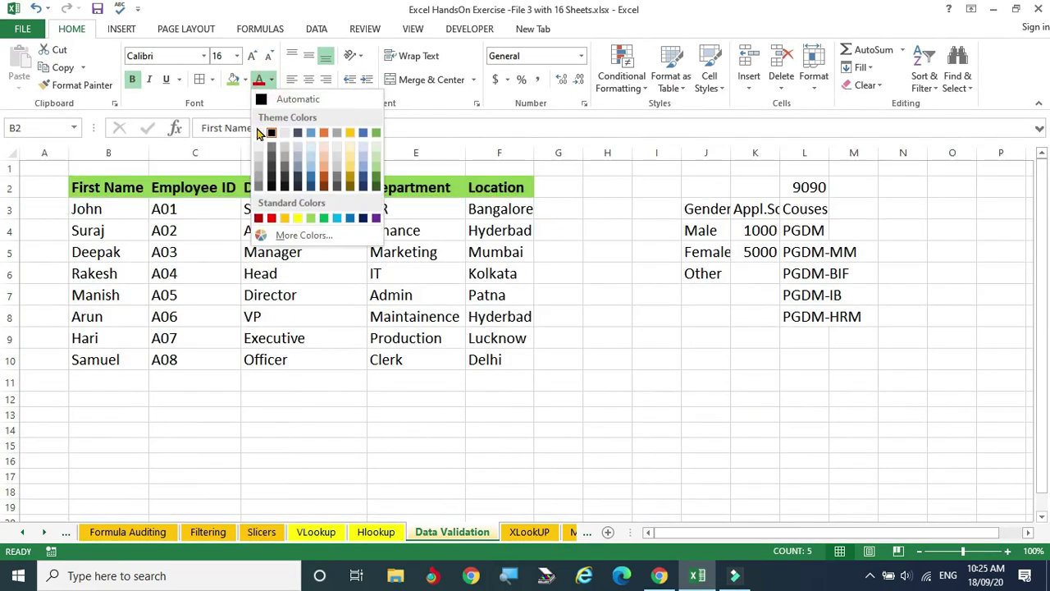
pyautogui.press('Escape')
pyautogui.click(558, 252)
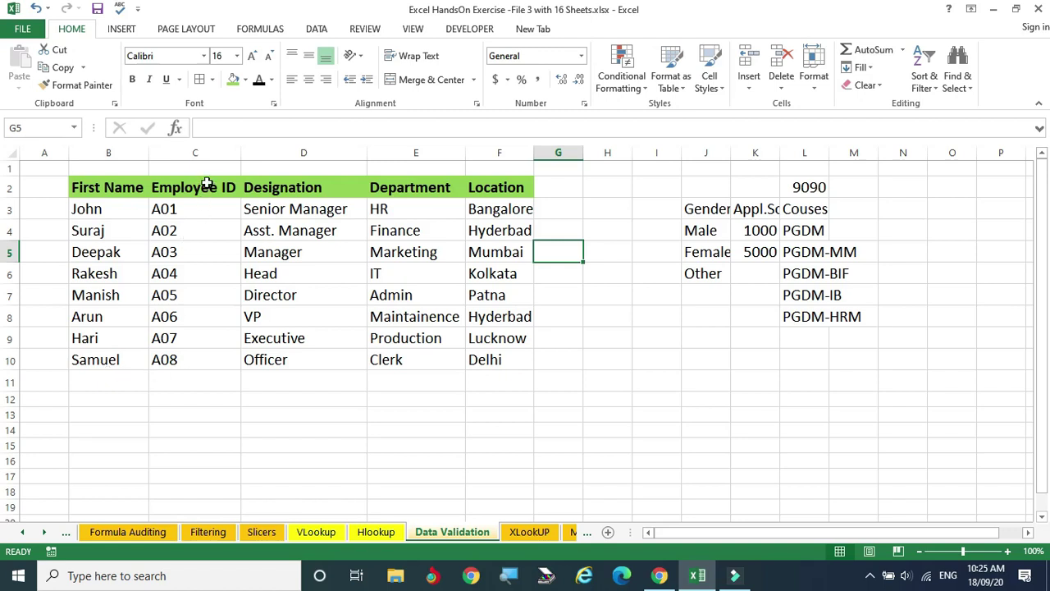
# - Widen columns J, K and L to fit their headings and entries, and widen the Location column slightly
pyautogui.click(184, 378)
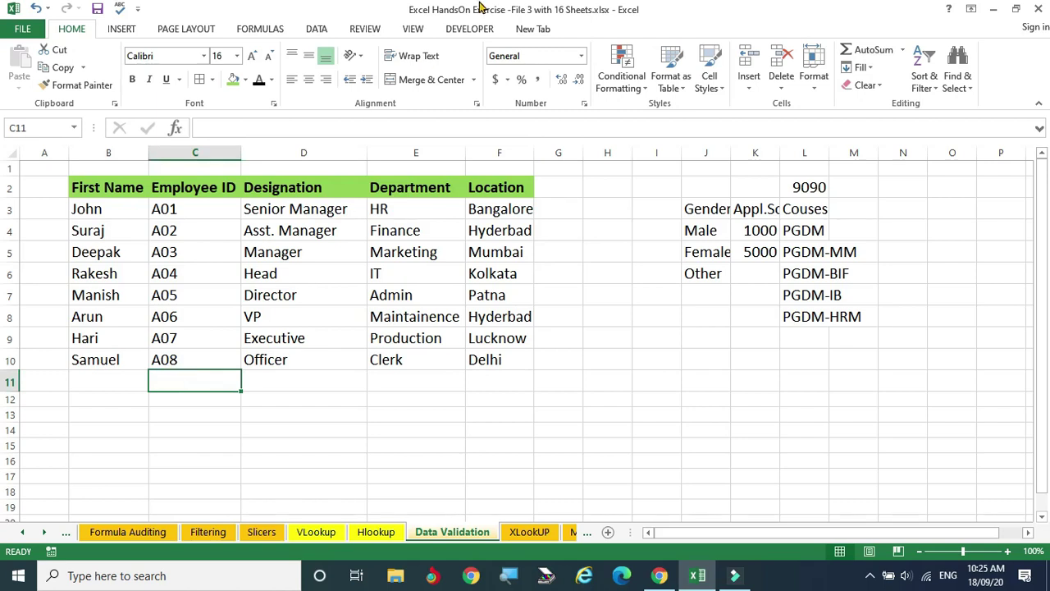
pyautogui.moveTo(726, 152); pyautogui.dragTo(936, 152)
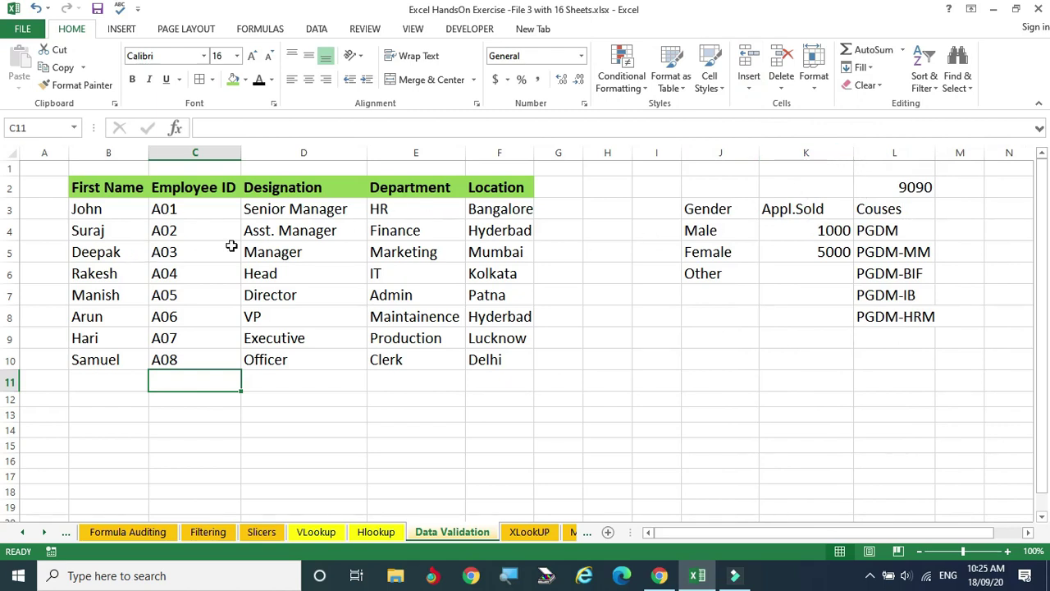
pyautogui.moveTo(732, 232); pyautogui.dragTo(736, 268)
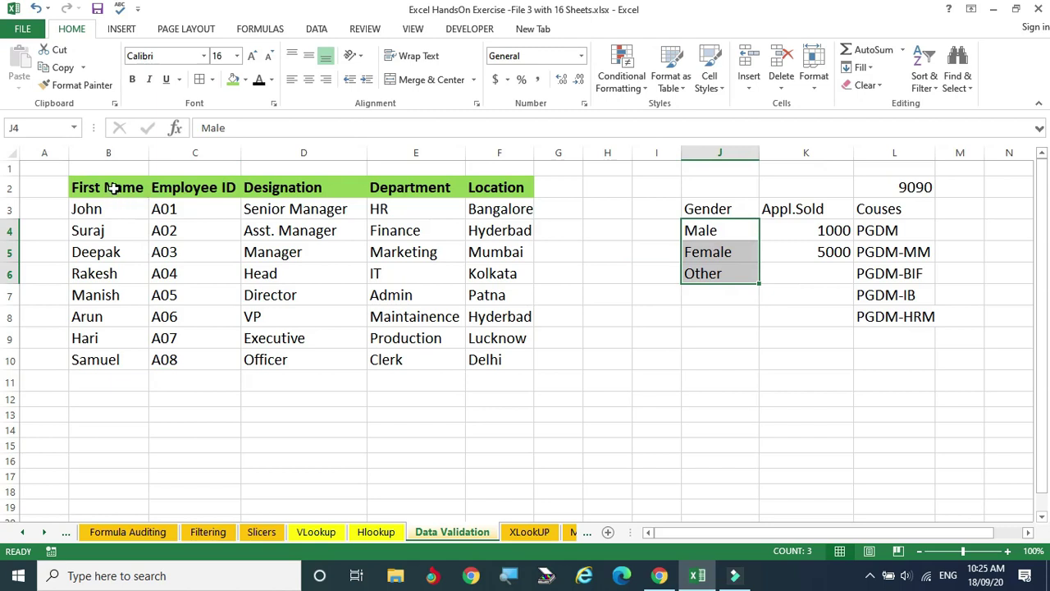
pyautogui.click(110, 187)
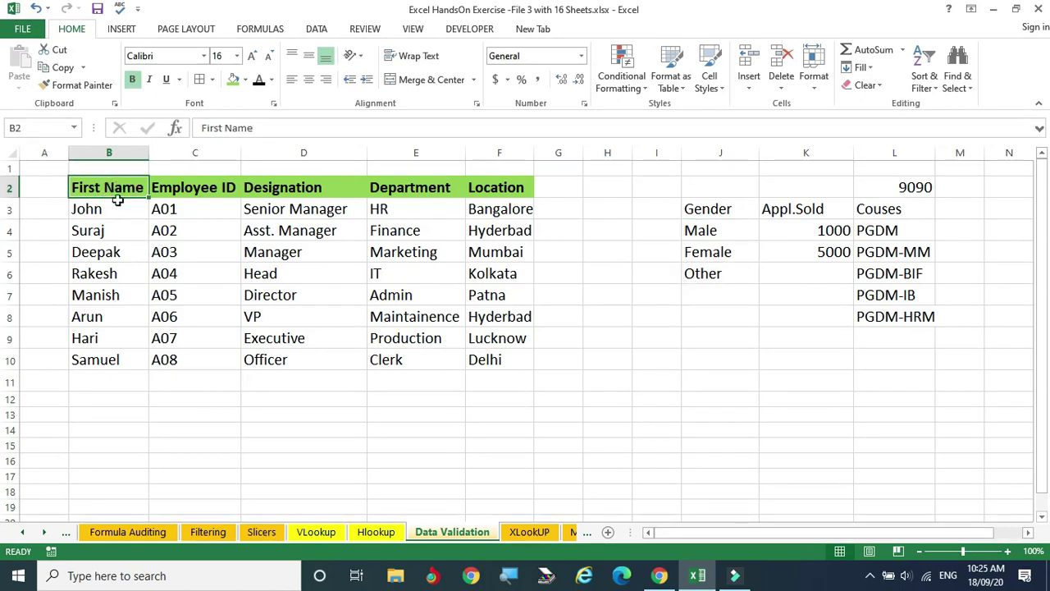
pyautogui.click(124, 252)
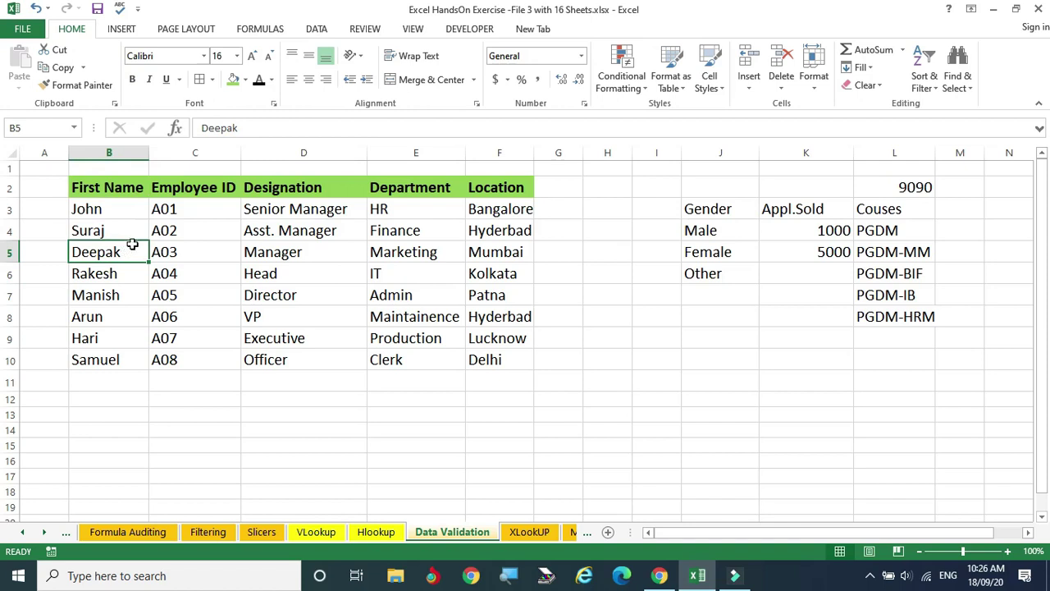
pyautogui.click(500, 208)
pyautogui.moveTo(536, 153); pyautogui.dragTo(544, 154)
pyautogui.click(316, 431)
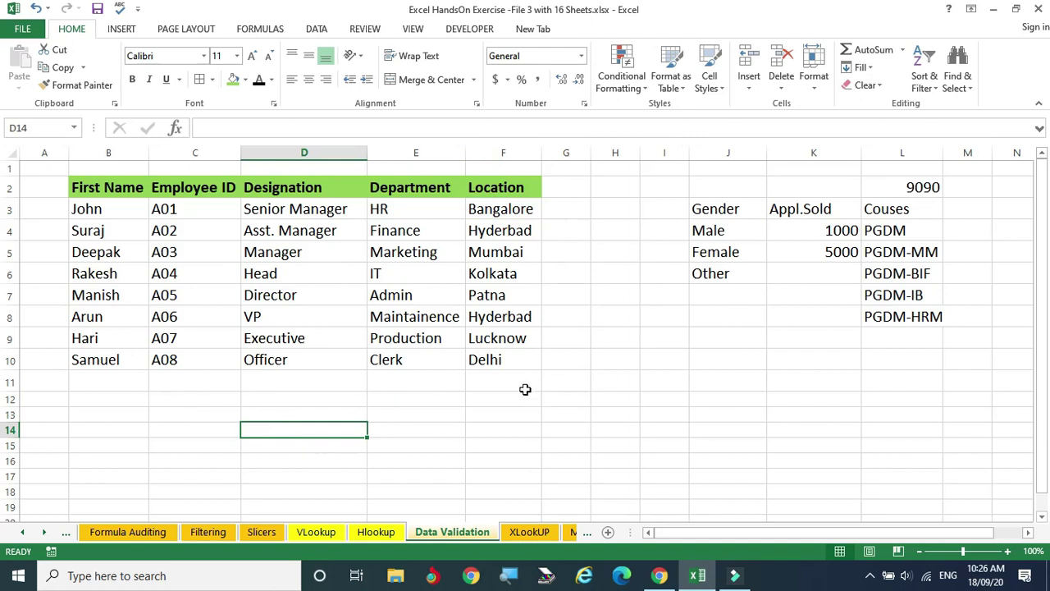
# - Enter the headings AppNo, Name, Gender and PGP in cells G11 to J11
pyautogui.click(565, 381)
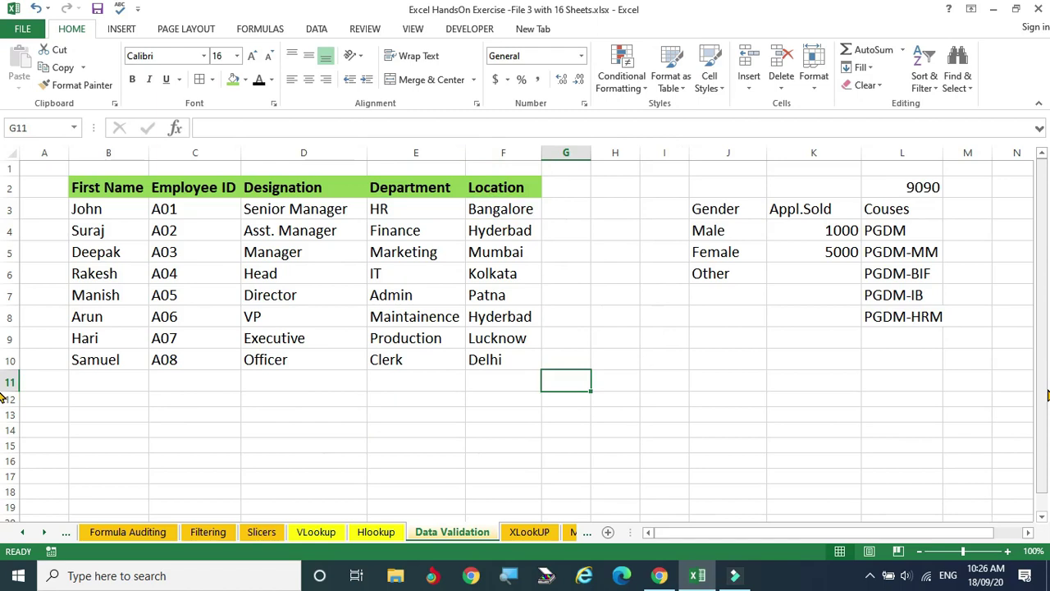
pyautogui.write('AppNo')
pyautogui.press('Tab')
pyautogui.write('Name')
pyautogui.press('Tab')
pyautogui.write('Gender')
pyautogui.press('Tab')
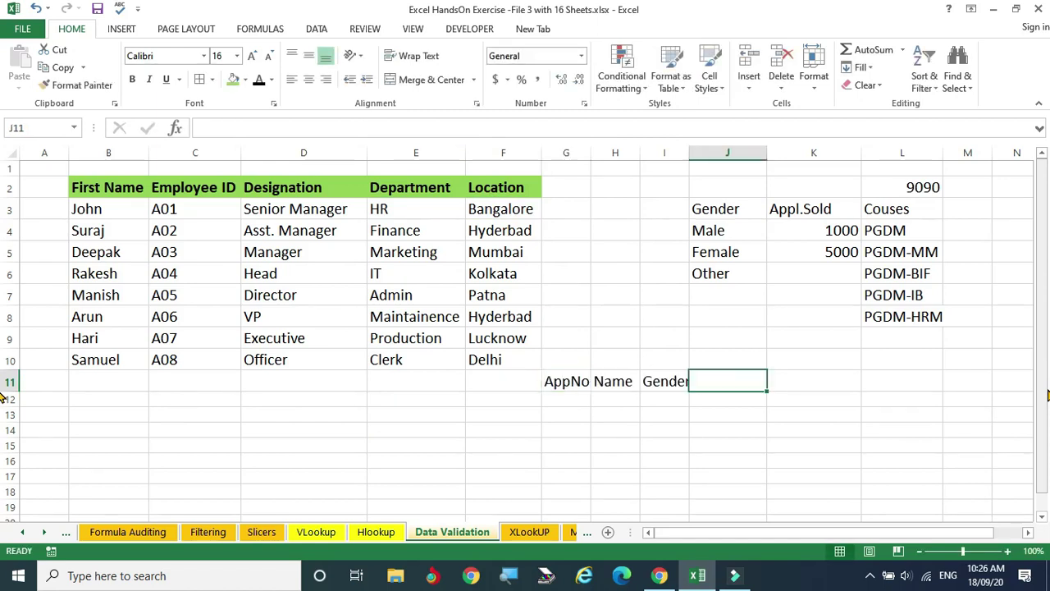
pyautogui.write('PGP')
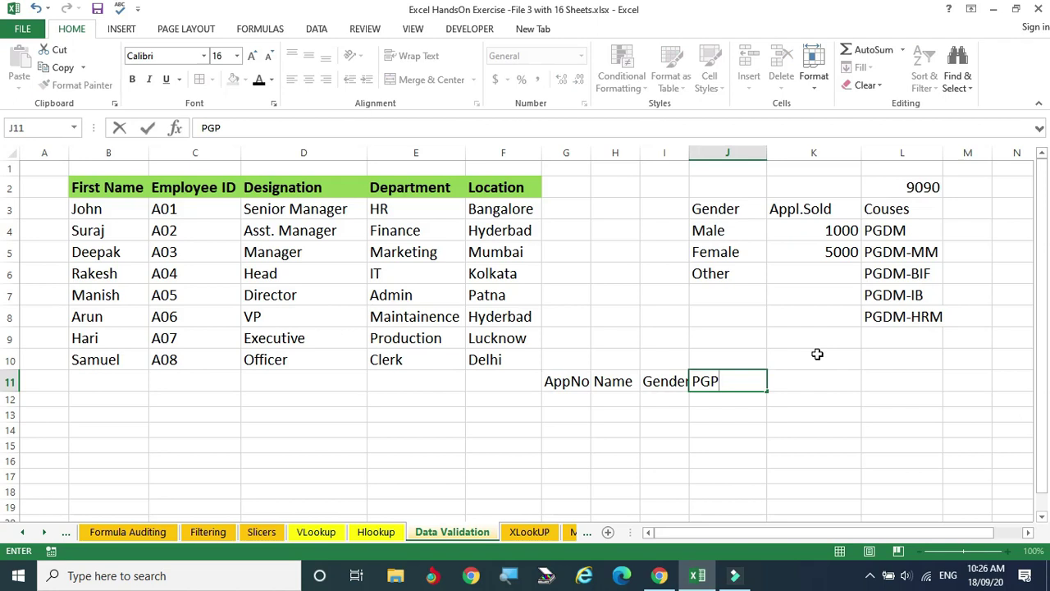
pyautogui.click(869, 406)
# - Review the course list in L4:L8 as the set of allowed entries for the PGP column
pyautogui.click(927, 230)
pyautogui.hotkey('ctrl', 'shift', 'Down')
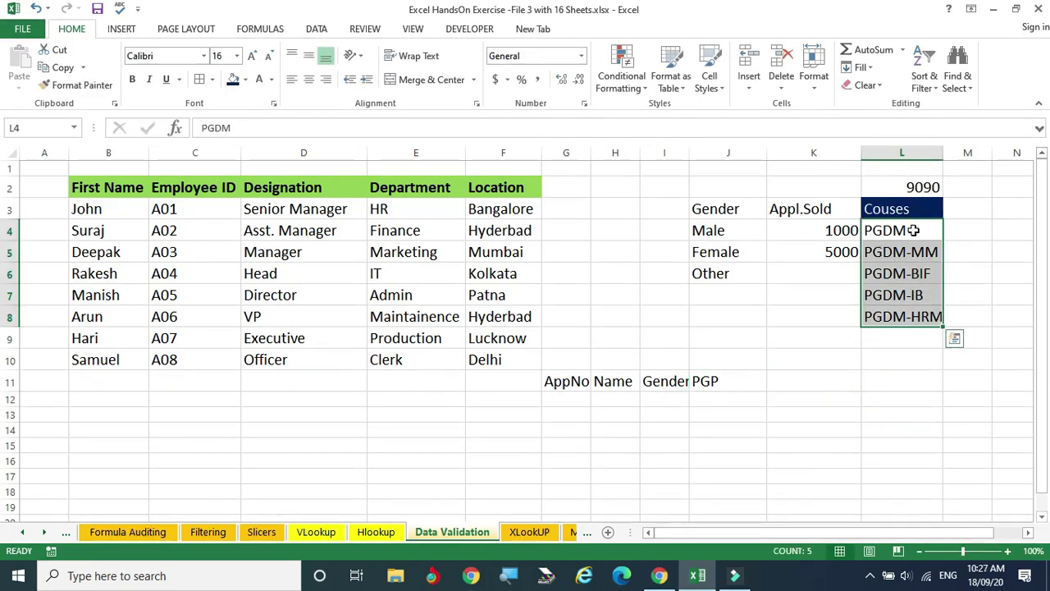
pyautogui.click(725, 401)
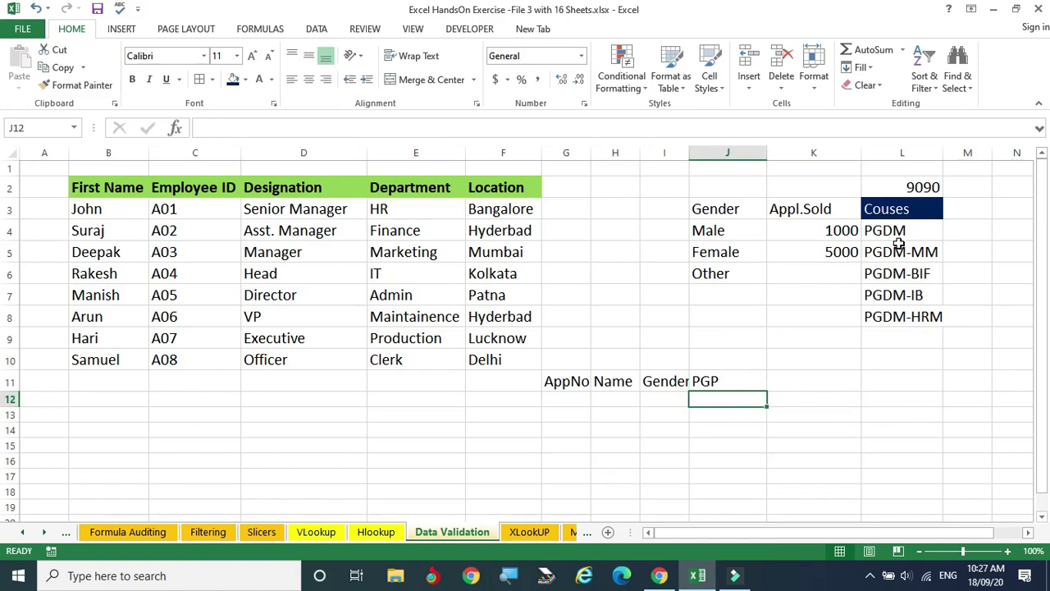
pyautogui.moveTo(904, 233); pyautogui.dragTo(911, 316)
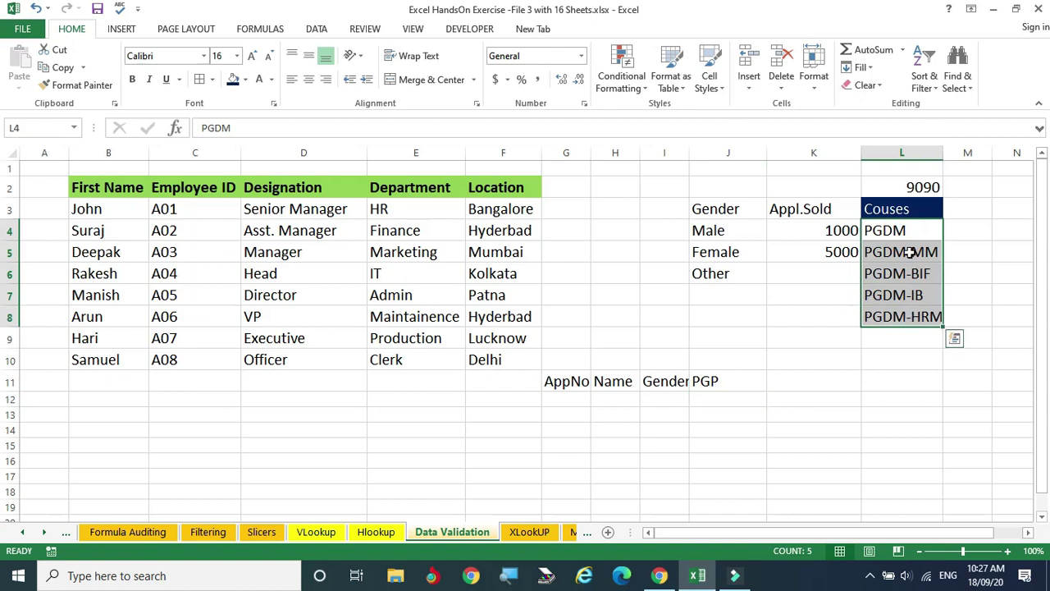
pyautogui.click(722, 398)
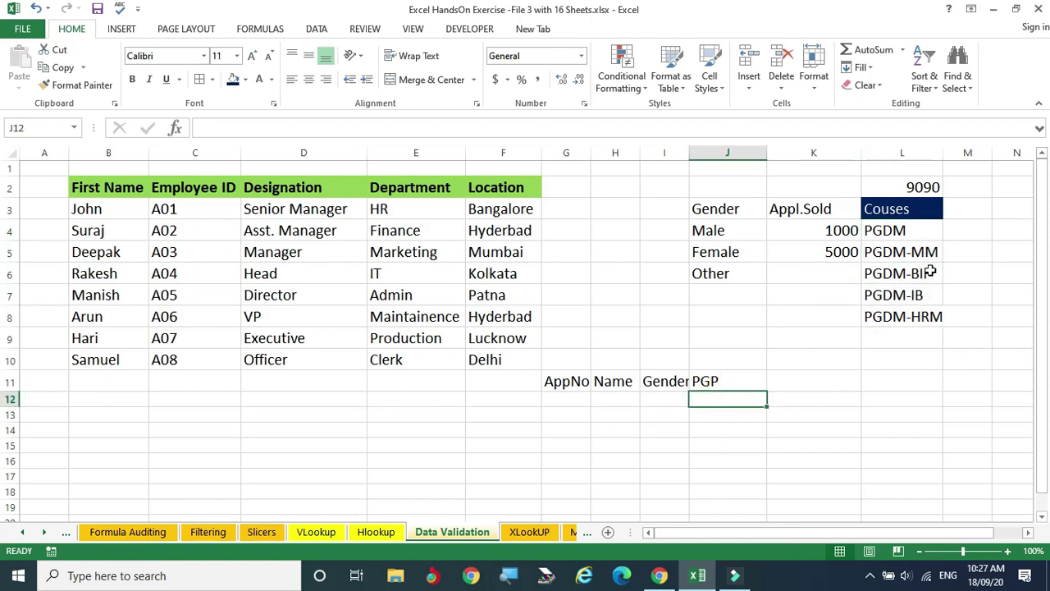
pyautogui.click(931, 382)
# - Examine the Appl.Sold limits in K4:K5 against the entry cells under the AppNo heading
pyautogui.click(788, 212)
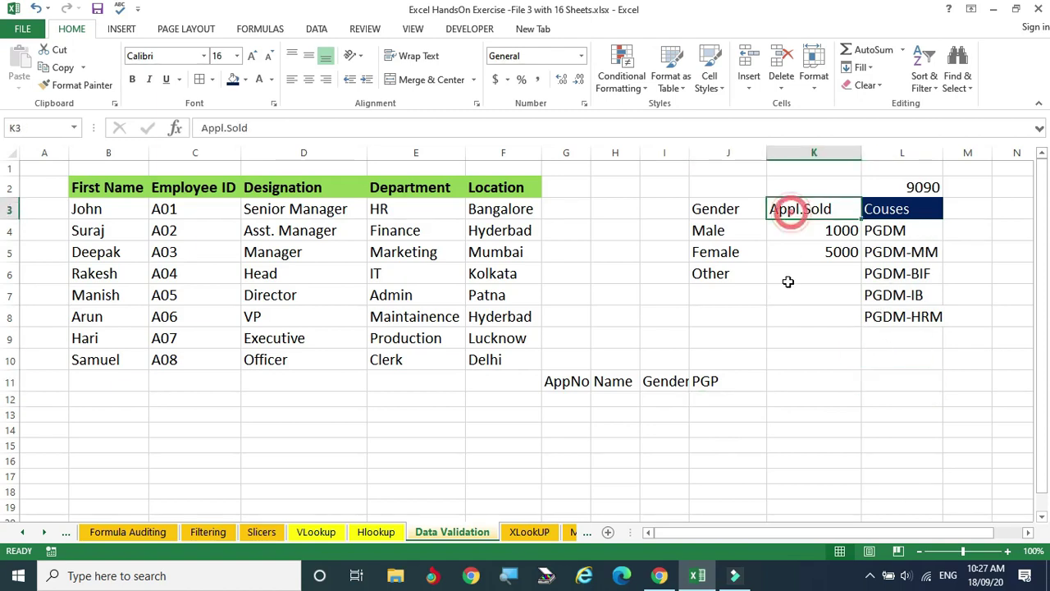
pyautogui.click(564, 380)
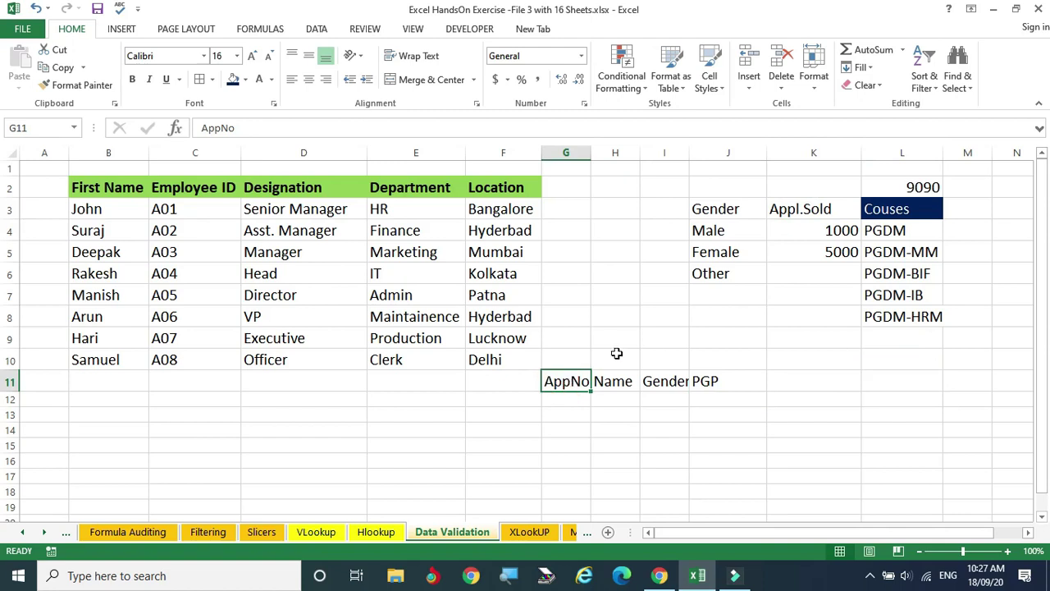
pyautogui.click(815, 231)
pyautogui.click(813, 248)
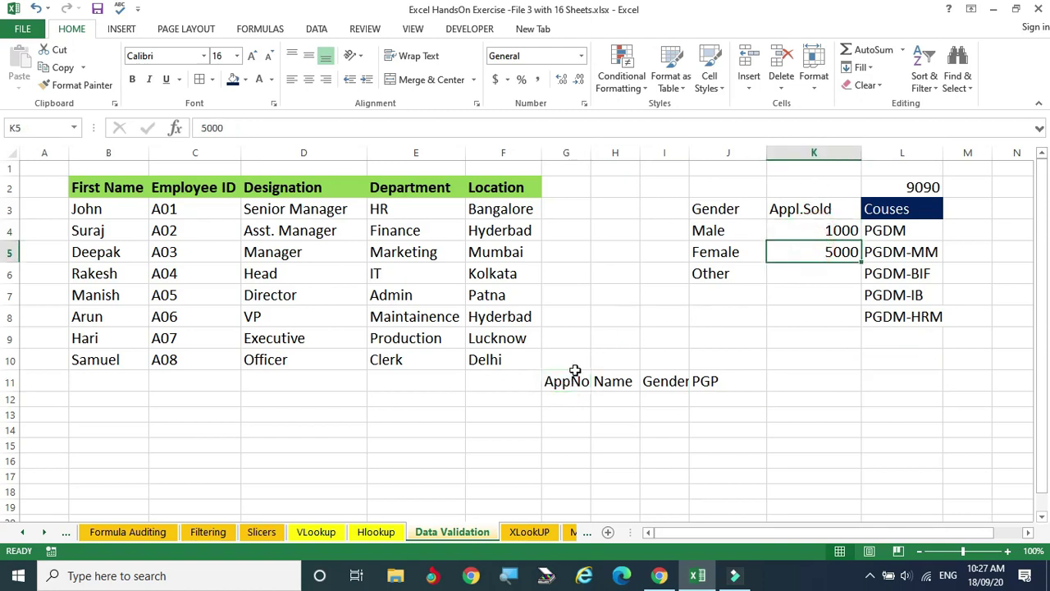
pyautogui.click(559, 401)
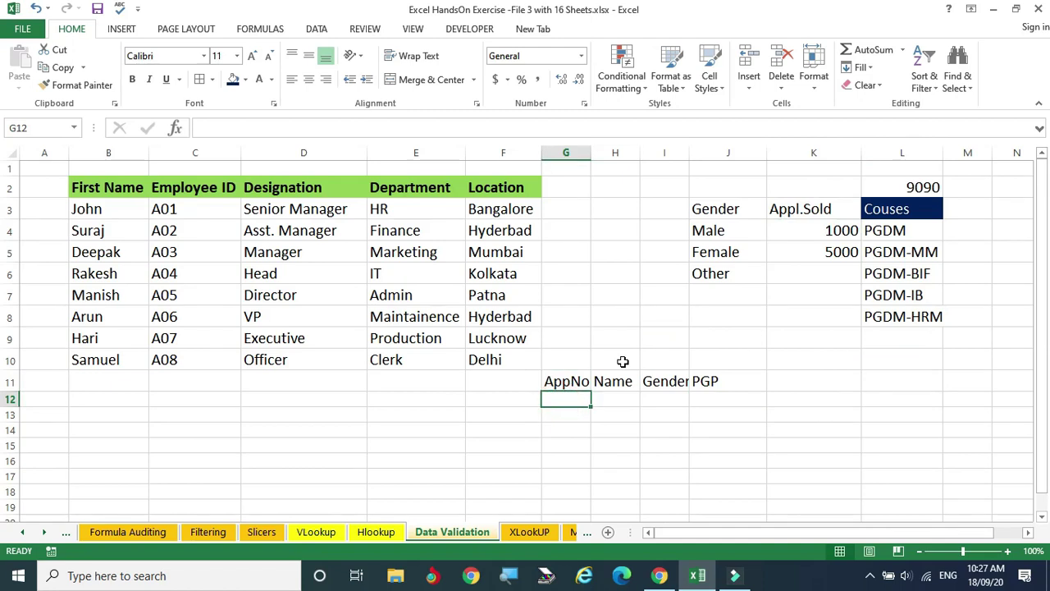
pyautogui.click(811, 230)
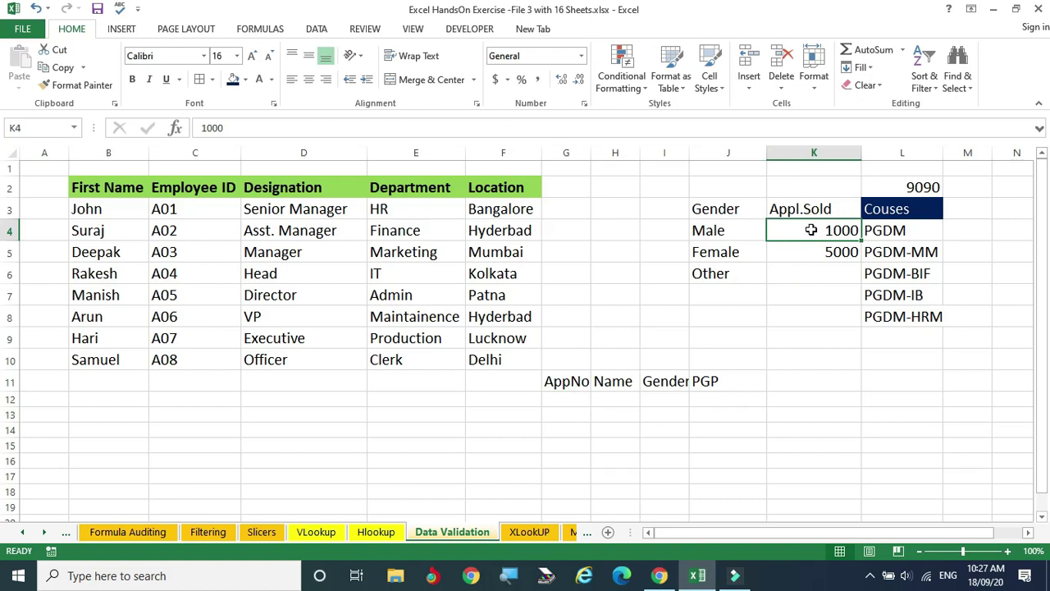
pyautogui.click(809, 253)
pyautogui.moveTo(811, 231)
pyautogui.mouseDown()
pyautogui.moveTo(818, 270)
pyautogui.moveTo(821, 249)
pyautogui.mouseUp()
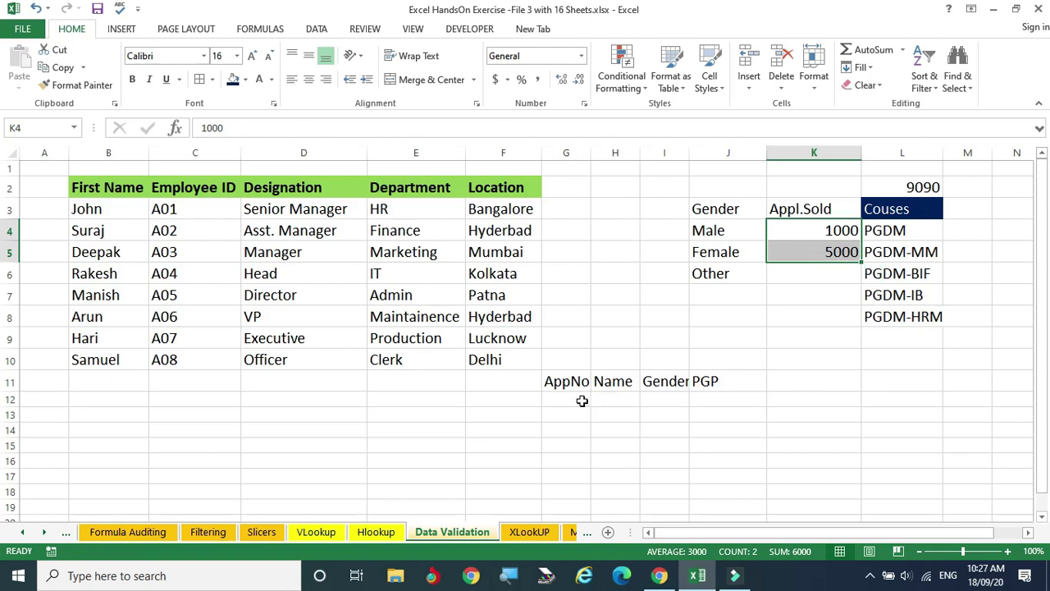
pyautogui.click(555, 400)
pyautogui.moveTo(556, 400); pyautogui.dragTo(563, 417)
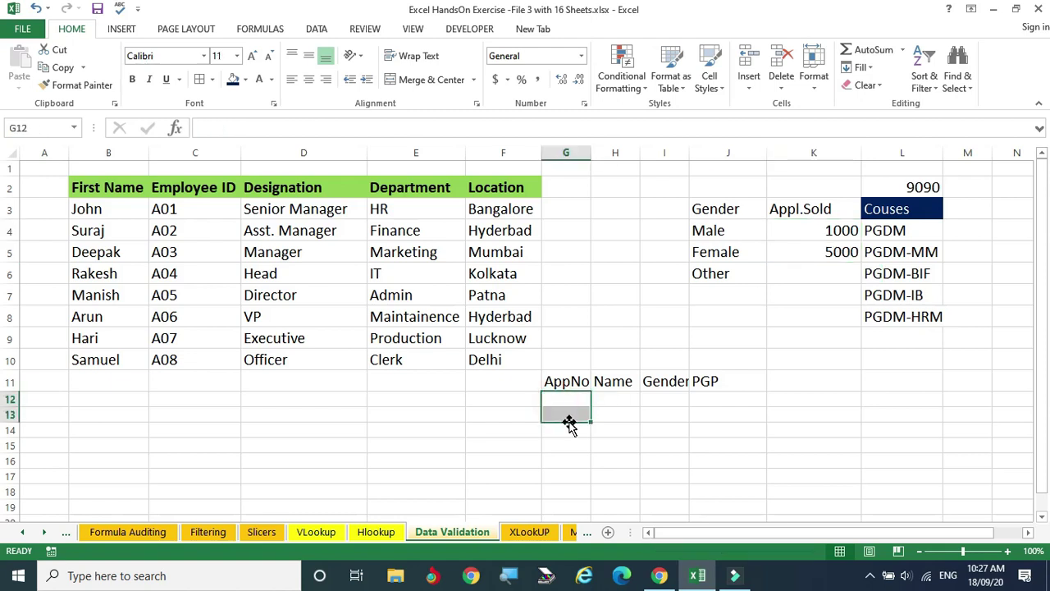
# - Widen the AppNo, Name and Gender columns G, H and I so their headings fit
pyautogui.moveTo(591, 152); pyautogui.dragTo(598, 152)
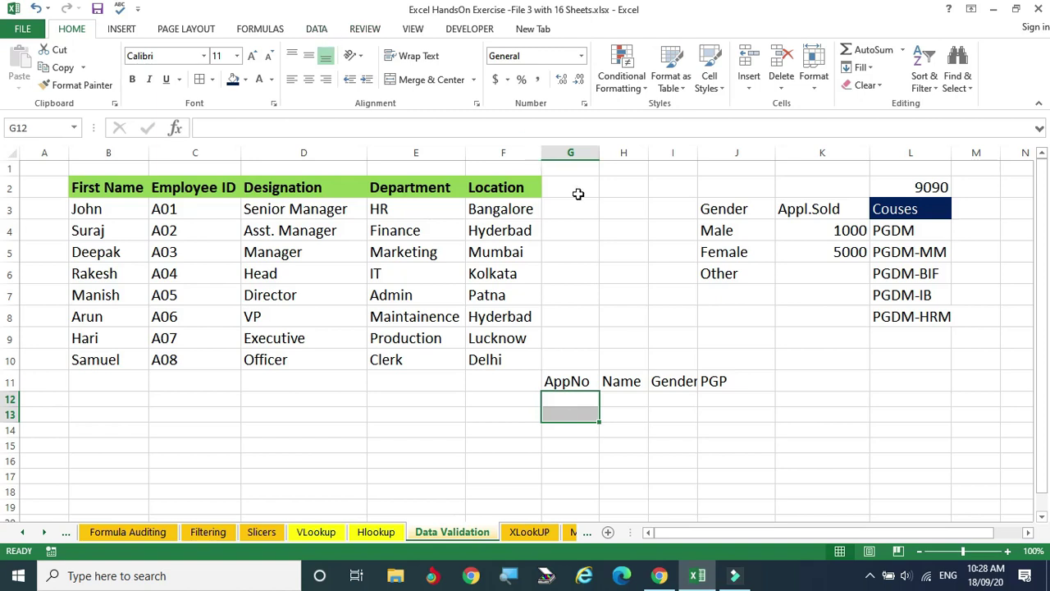
pyautogui.click(617, 383)
pyautogui.moveTo(648, 153); pyautogui.dragTo(761, 151)
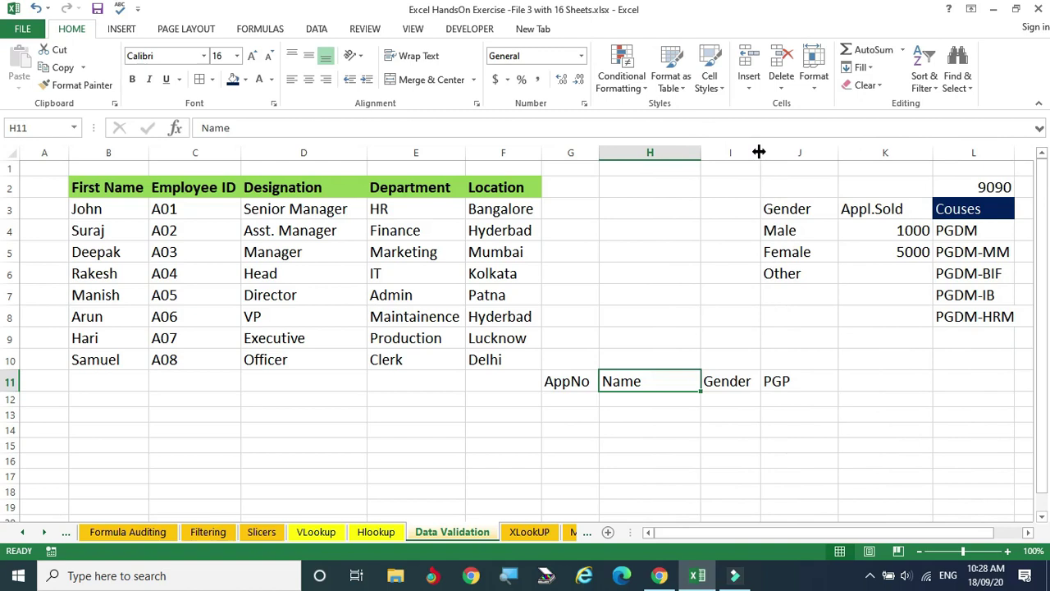
# - Format the header cells G11:J11 with a dark blue fill and white text
pyautogui.moveTo(567, 379); pyautogui.dragTo(764, 378)
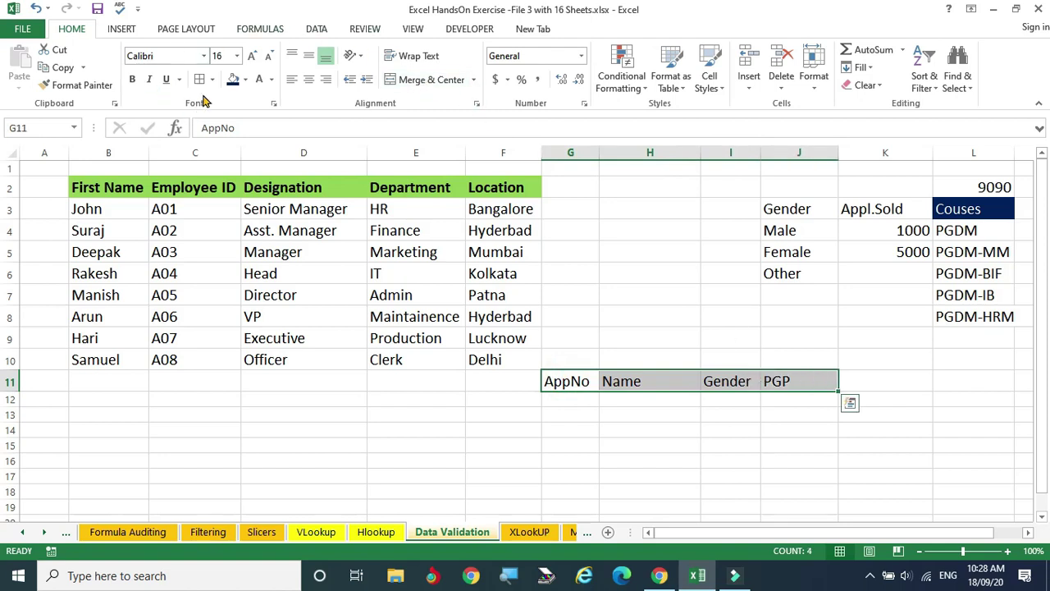
pyautogui.click(233, 79)
pyautogui.click(259, 78)
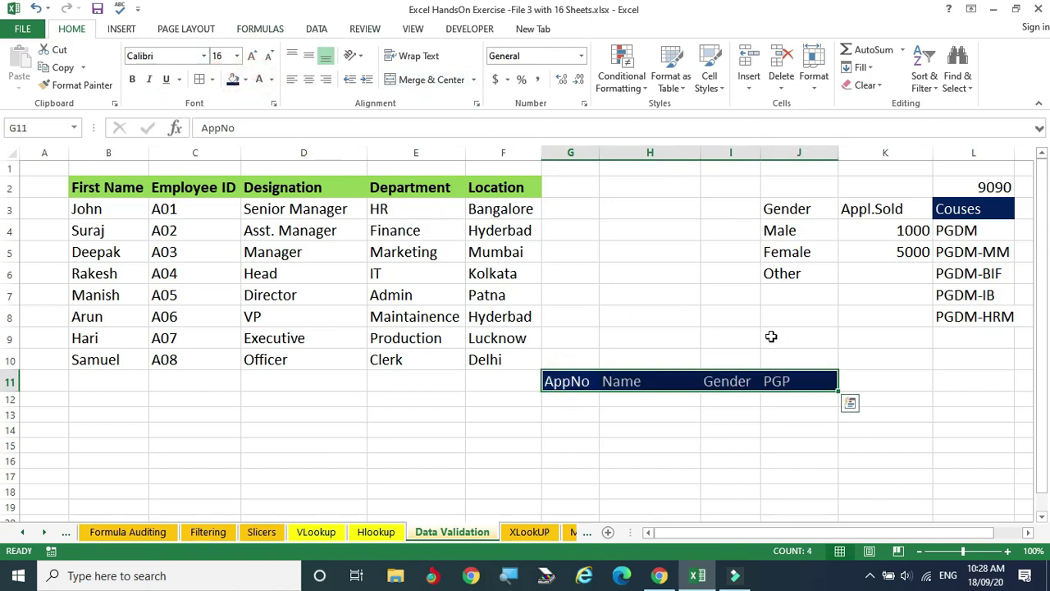
pyautogui.click(727, 433)
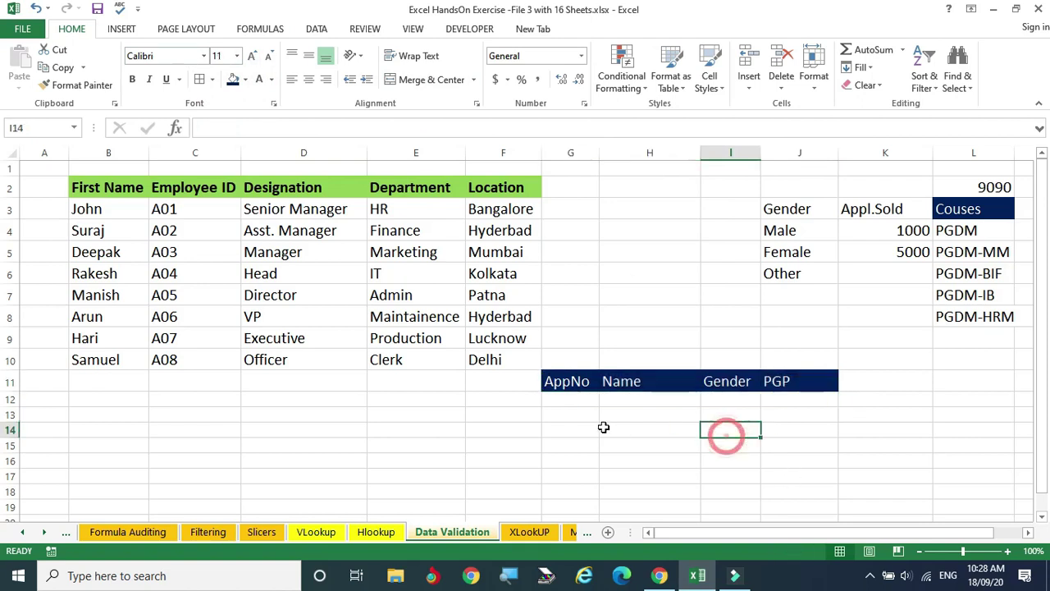
# - Enter 101 under AppNo in G12 and compare it with the Appl.Sold limits in K4:K5
pyautogui.click(572, 400)
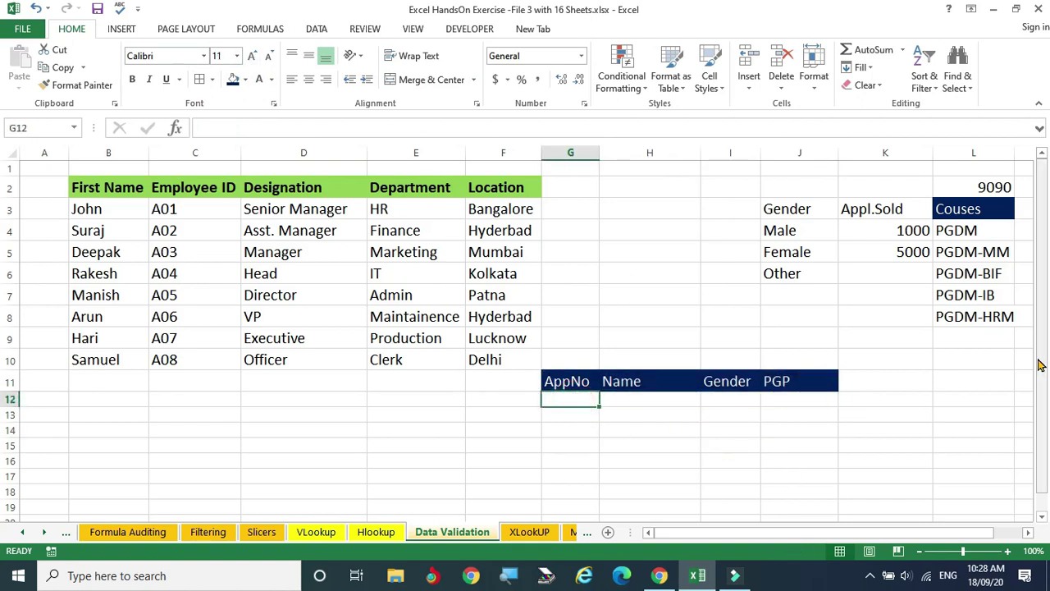
pyautogui.write('101')
pyautogui.click(608, 446)
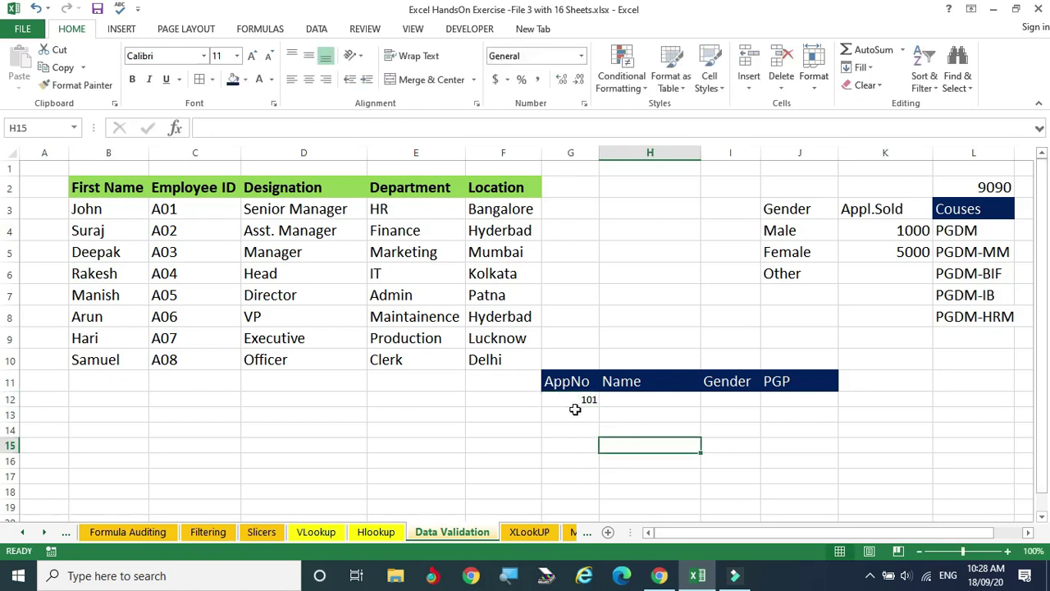
pyautogui.click(584, 400)
pyautogui.click(892, 231)
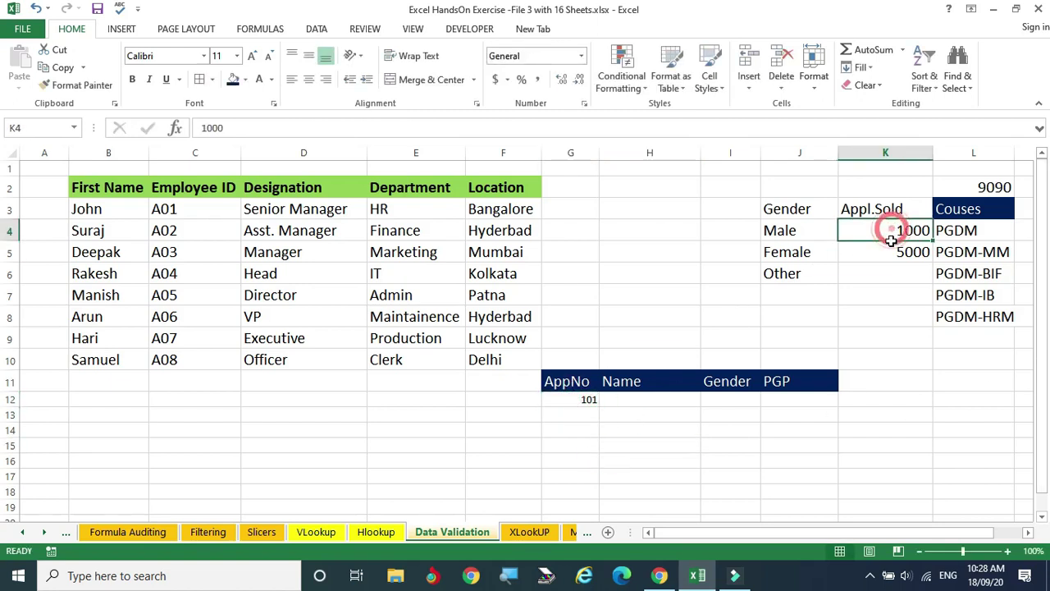
pyautogui.moveTo(892, 240); pyautogui.dragTo(891, 253)
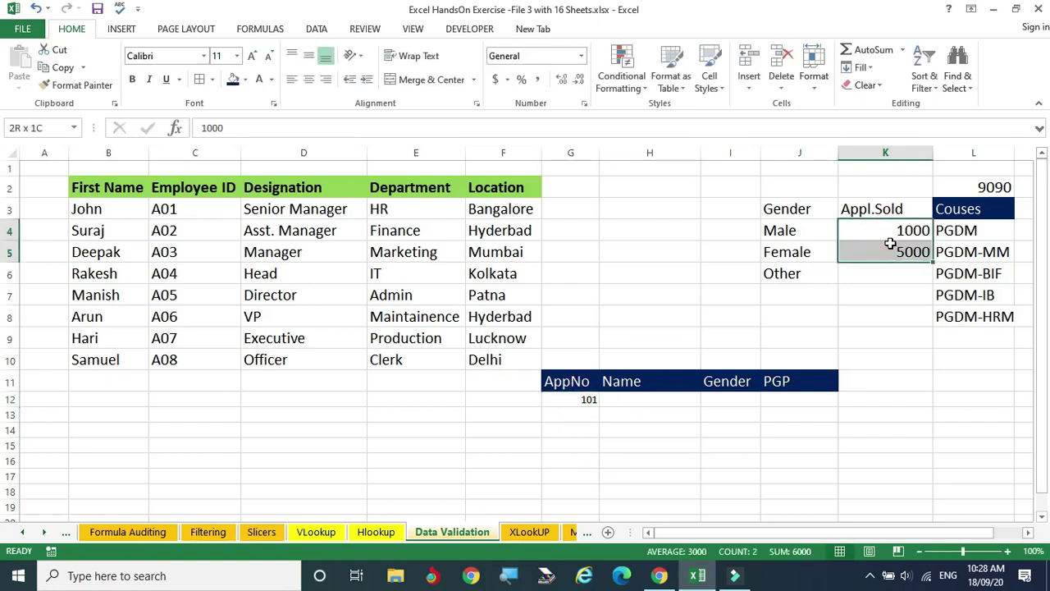
pyautogui.click(573, 396)
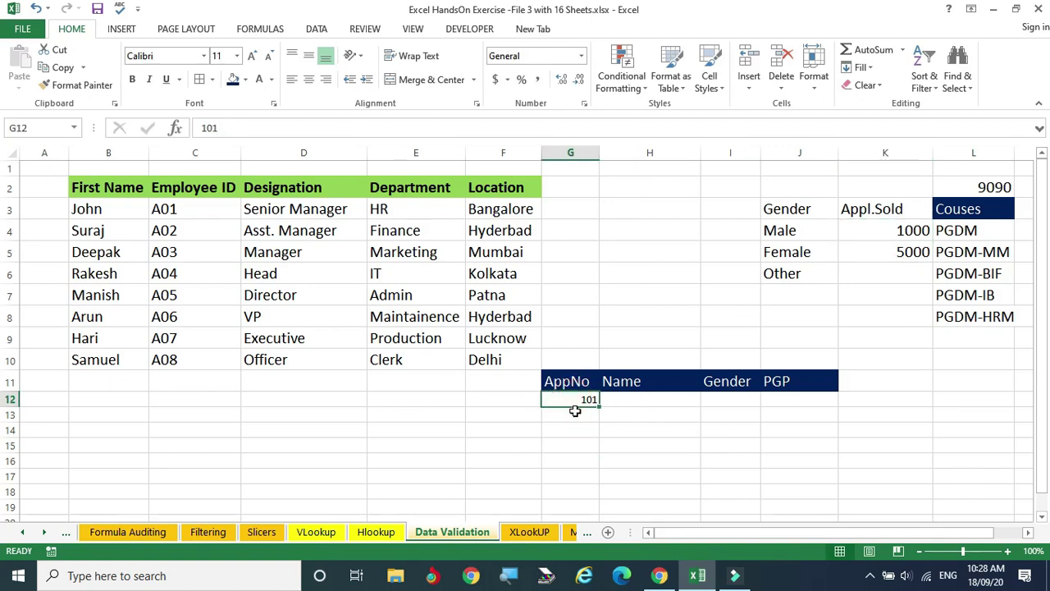
# - Clear the AppNo entry in G12 and enter 101 again
pyautogui.click(574, 428)
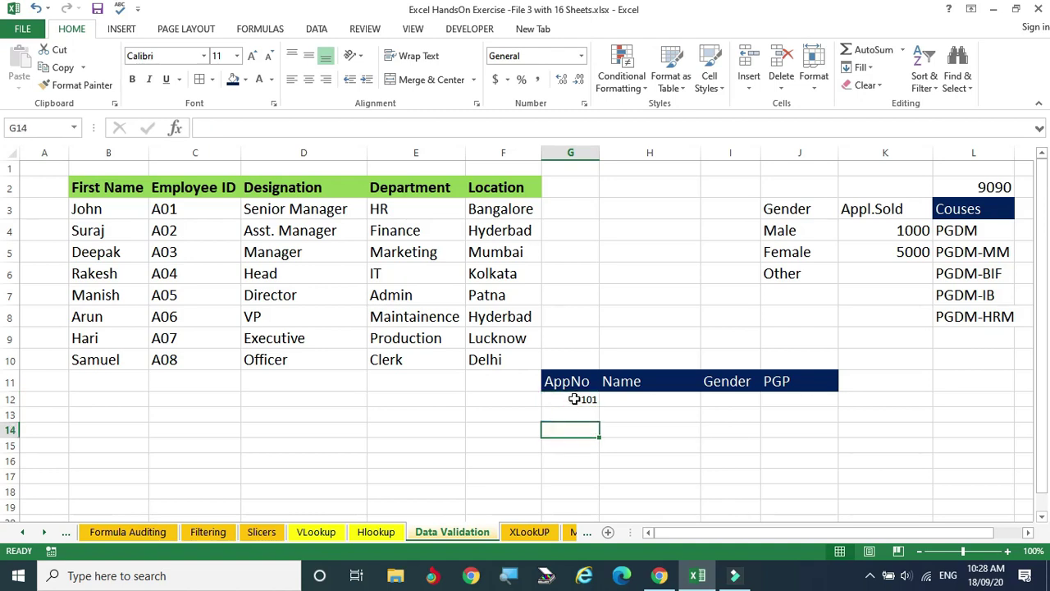
pyautogui.click(574, 401)
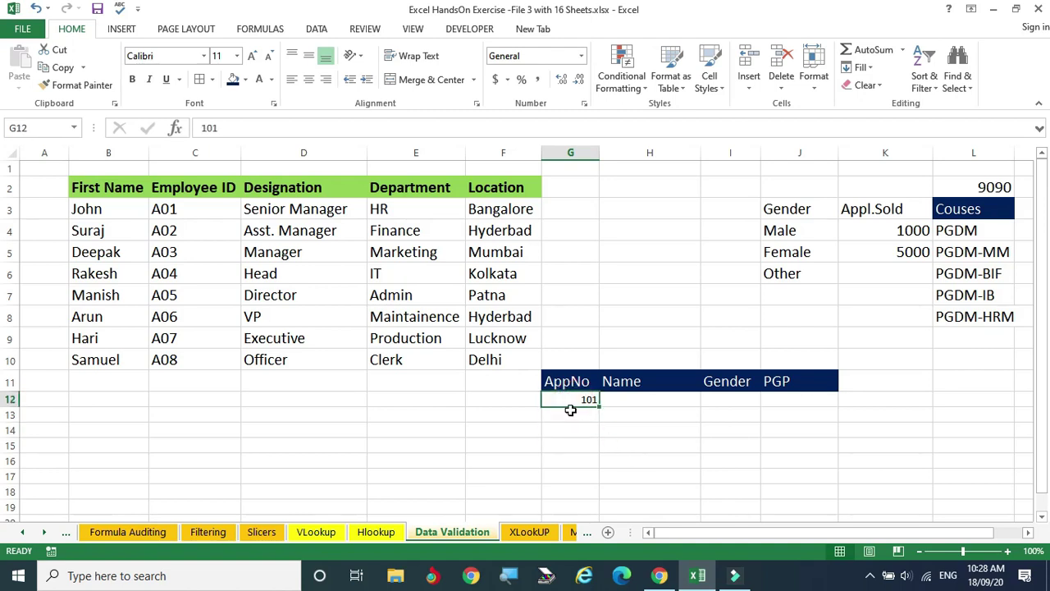
pyautogui.click(585, 436)
pyautogui.click(576, 398)
pyautogui.press('Delete')
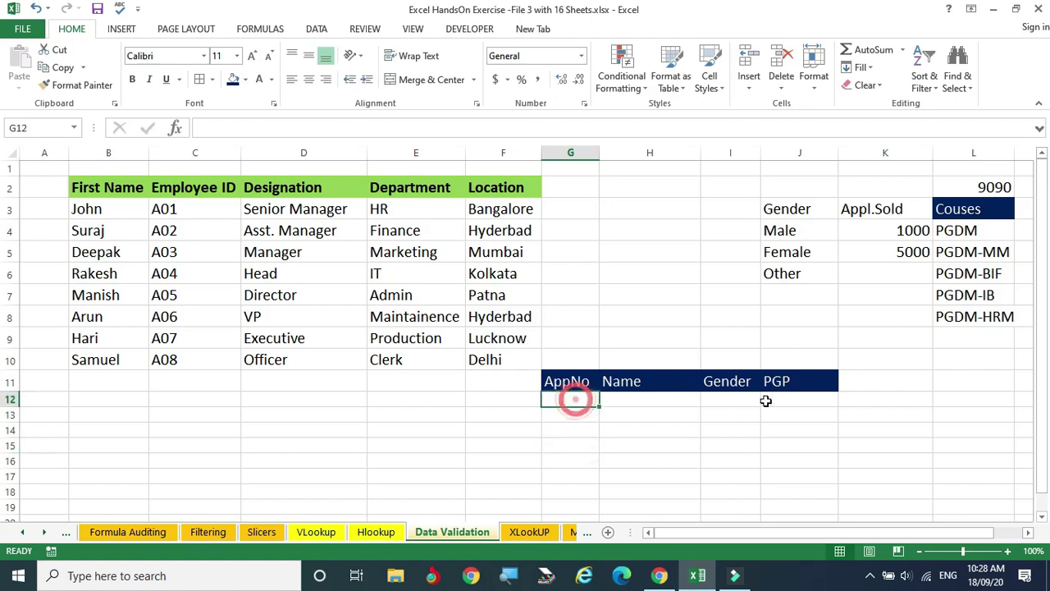
pyautogui.write('101')
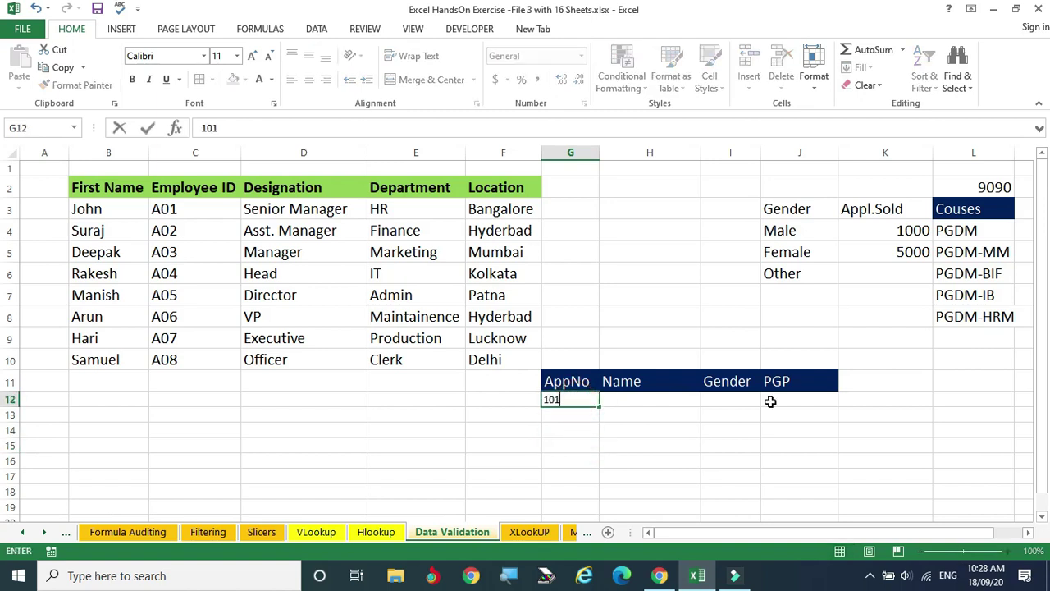
pyautogui.press('Return')
# - Start a data validation rule for G12 that allows only whole numbers
pyautogui.click(586, 400)
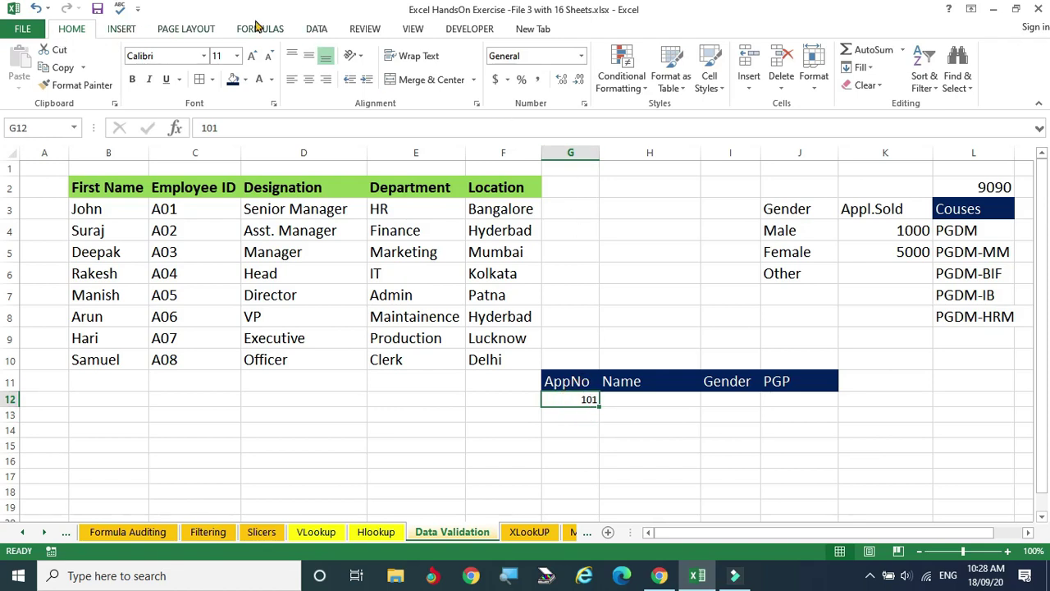
pyautogui.click(316, 29)
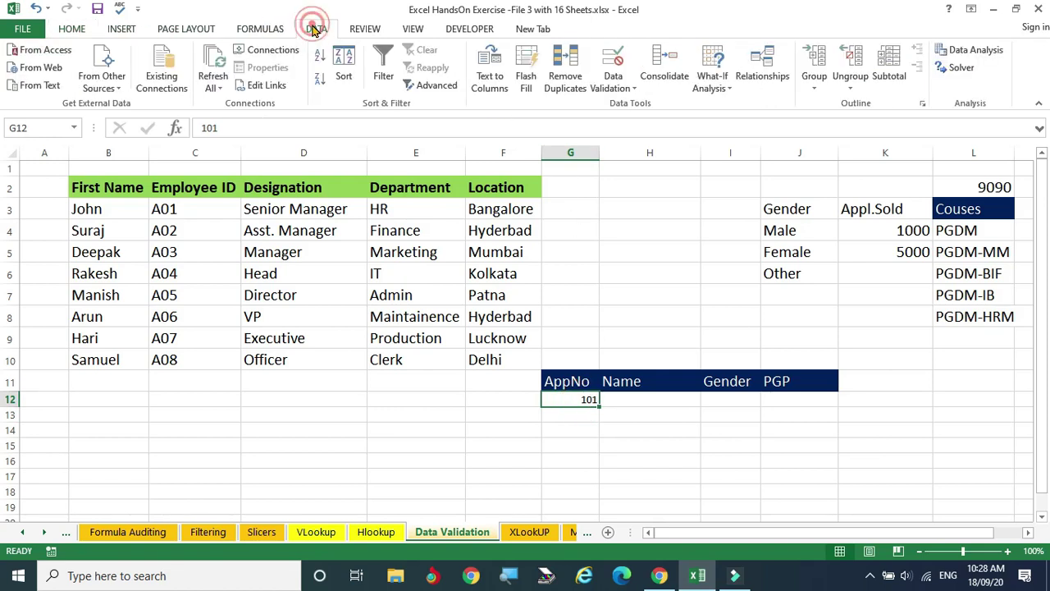
pyautogui.click(633, 90)
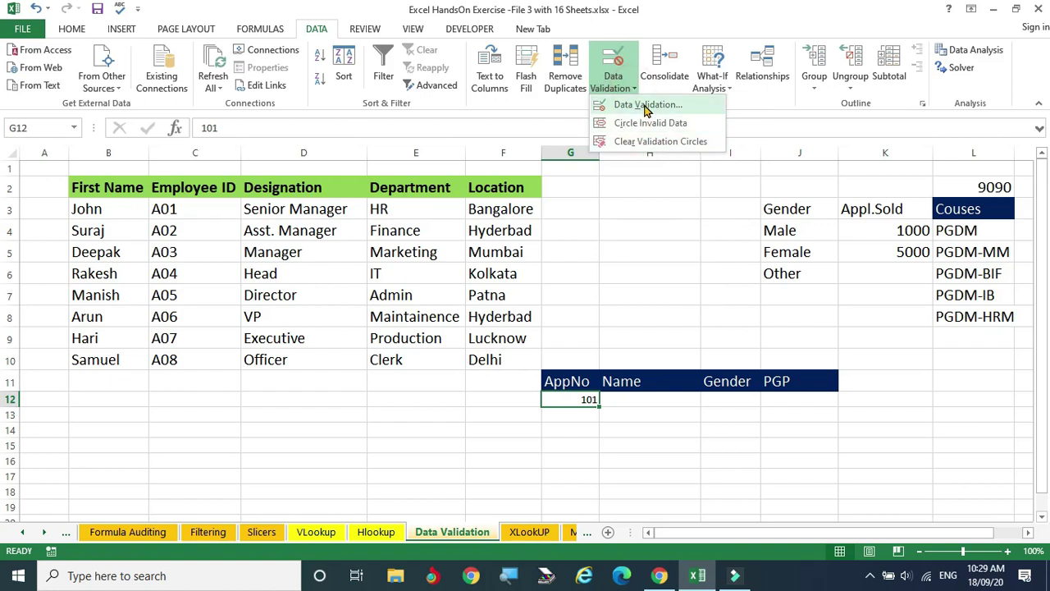
pyautogui.click(646, 107)
pyautogui.moveTo(754, 232); pyautogui.dragTo(408, 195)
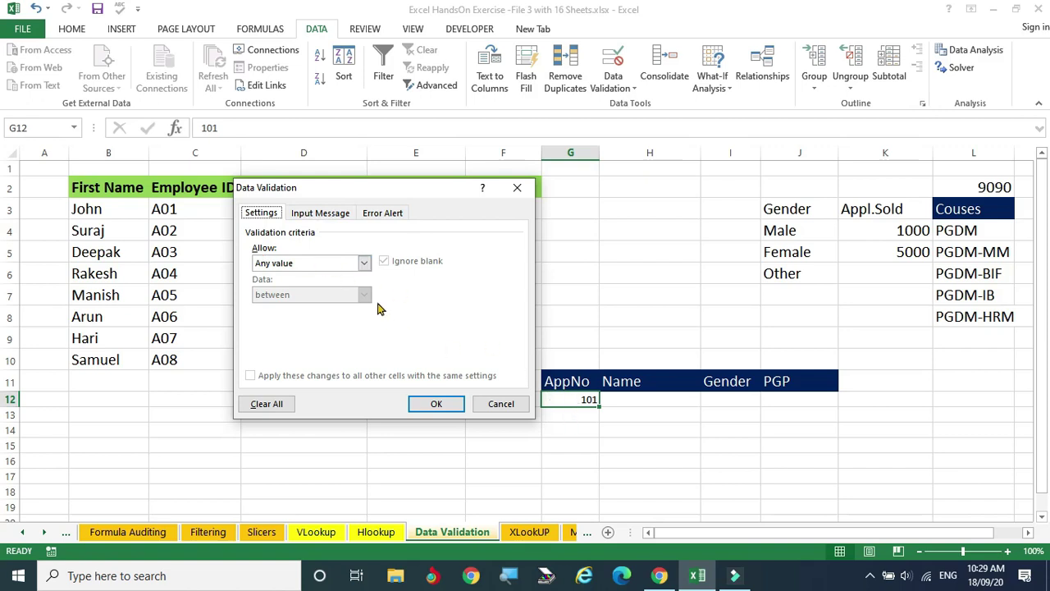
pyautogui.click(364, 263)
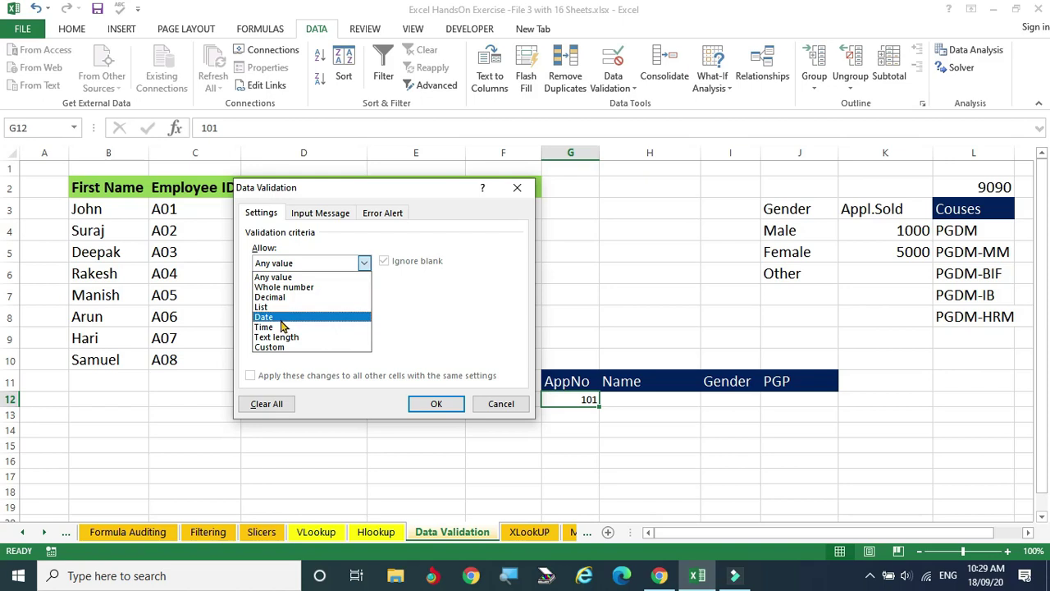
pyautogui.click(310, 288)
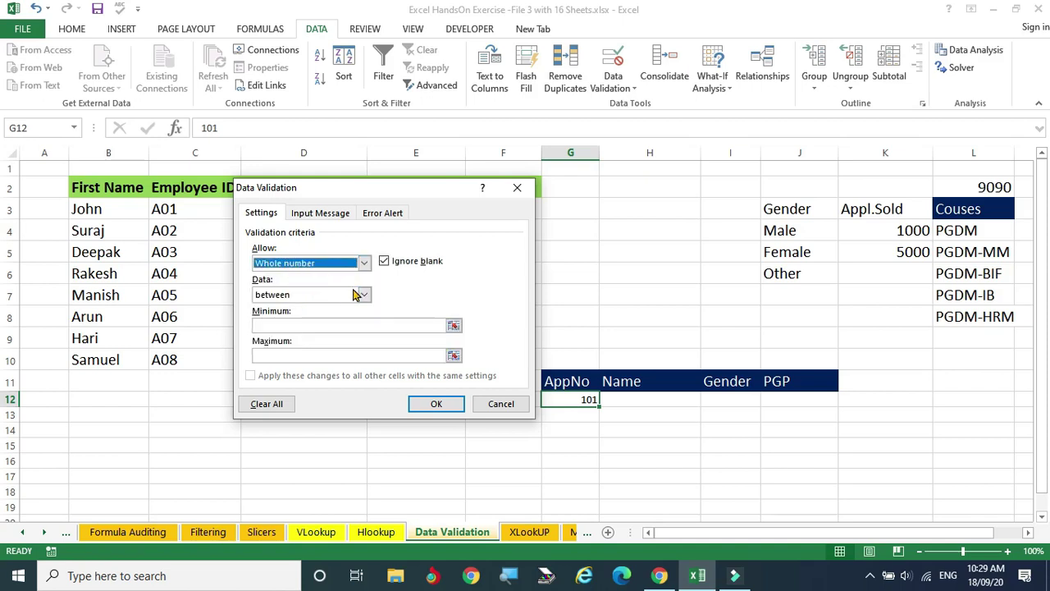
# - Limit G12's whole-number rule to values between 1000 and 5000 and apply it
pyautogui.click(365, 296)
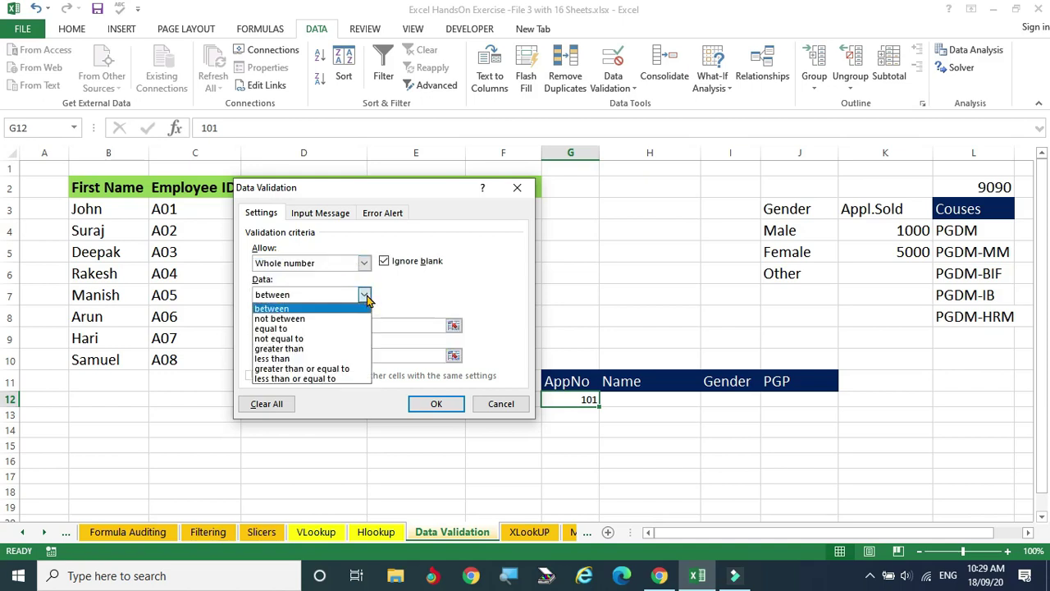
pyautogui.click(361, 297)
pyautogui.click(361, 297)
pyautogui.click(358, 308)
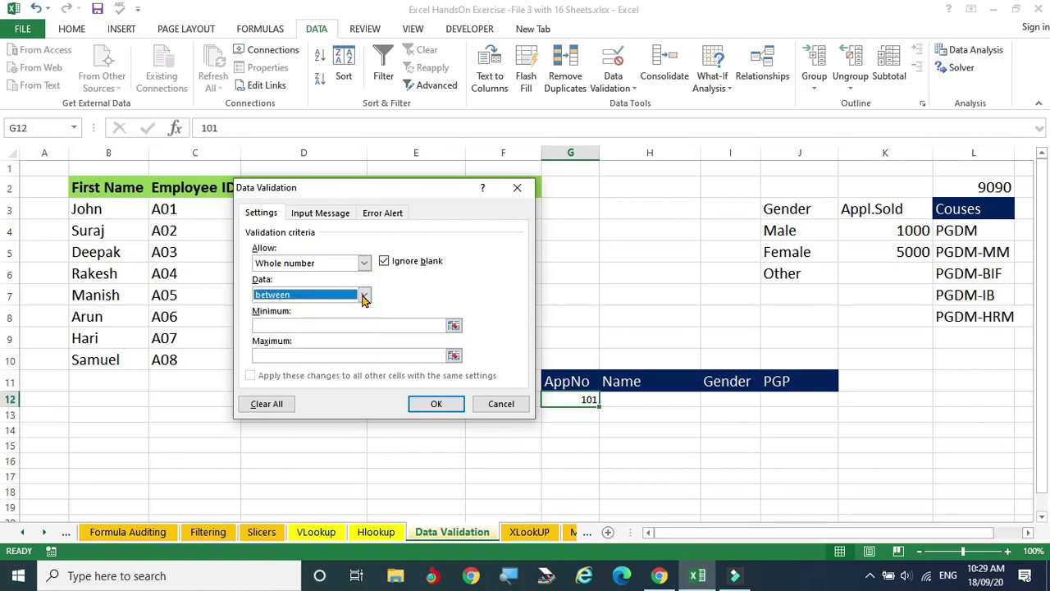
pyautogui.click(291, 325)
pyautogui.write('1000')
pyautogui.click(286, 354)
pyautogui.write('5000')
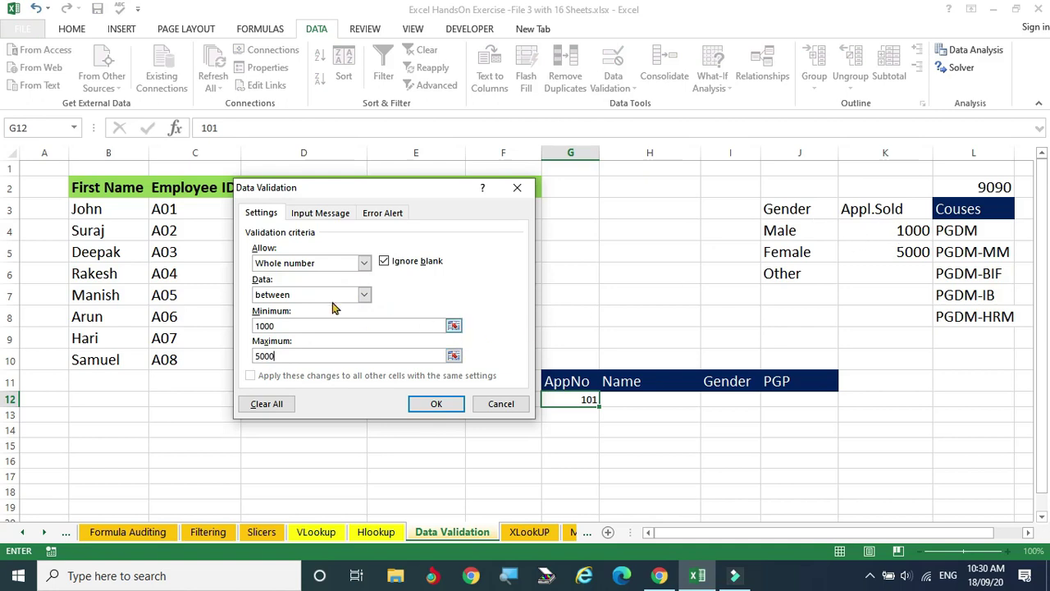
pyautogui.click(446, 400)
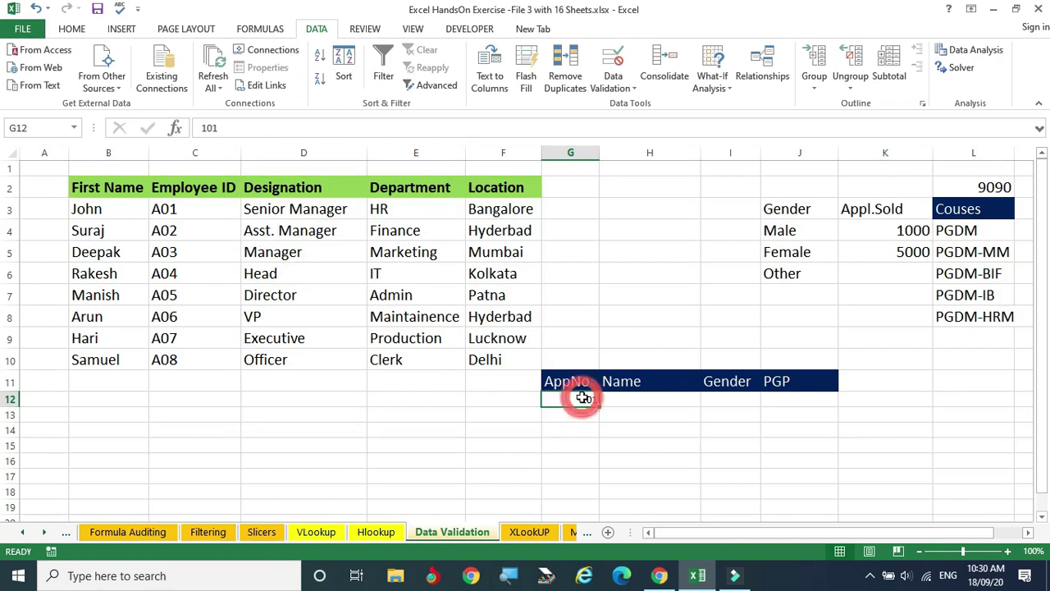
# - Try to enter 102 in G12 to test the validation rule, and cancel the entry
pyautogui.click(581, 415)
pyautogui.click(580, 400)
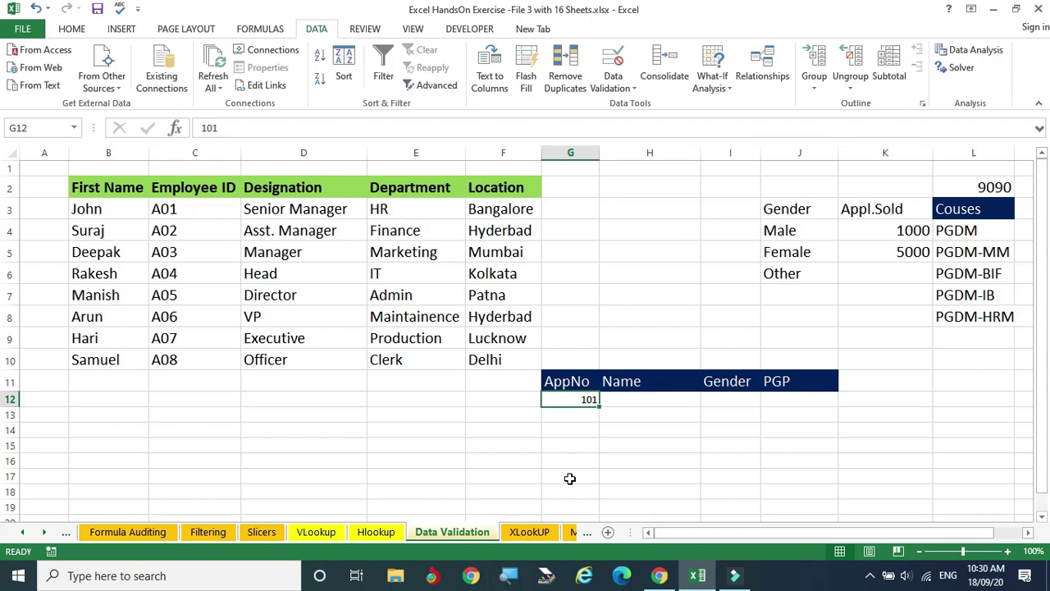
pyautogui.click(581, 400)
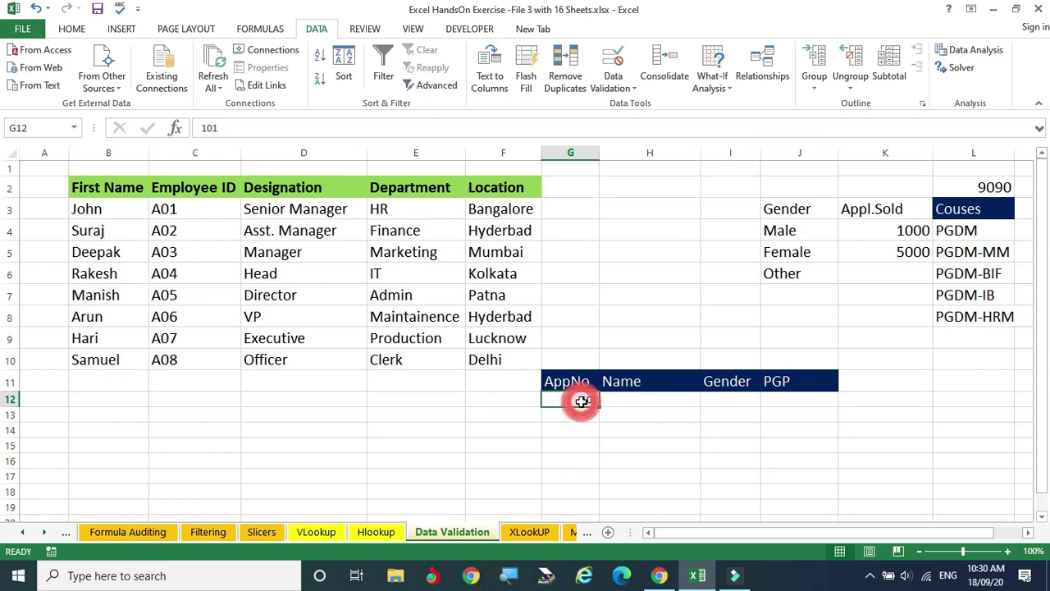
pyautogui.write('100')
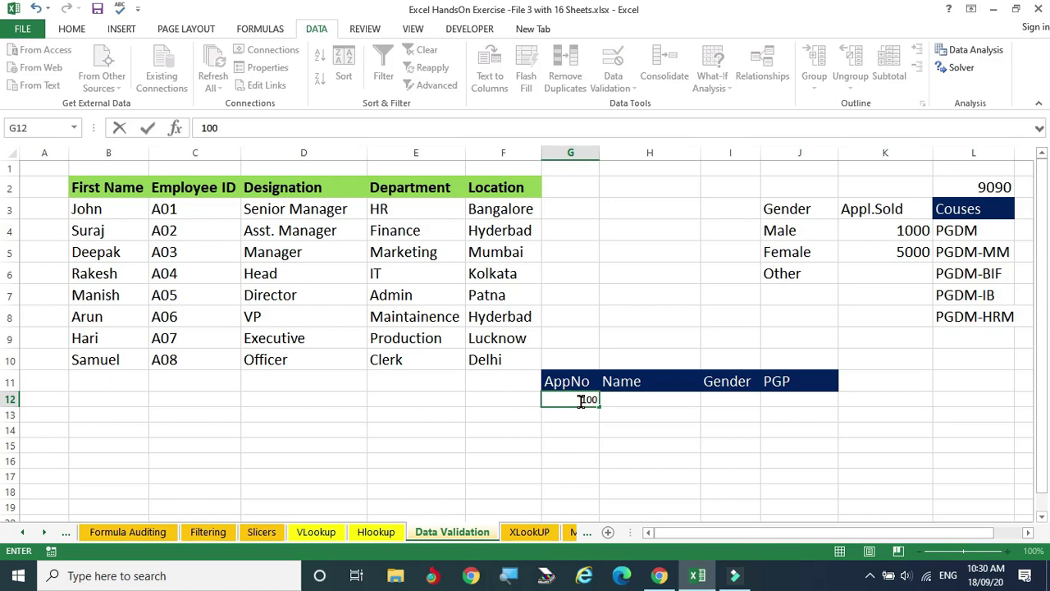
pyautogui.press('BackSpace')
pyautogui.write('2')
pyautogui.press('Return')
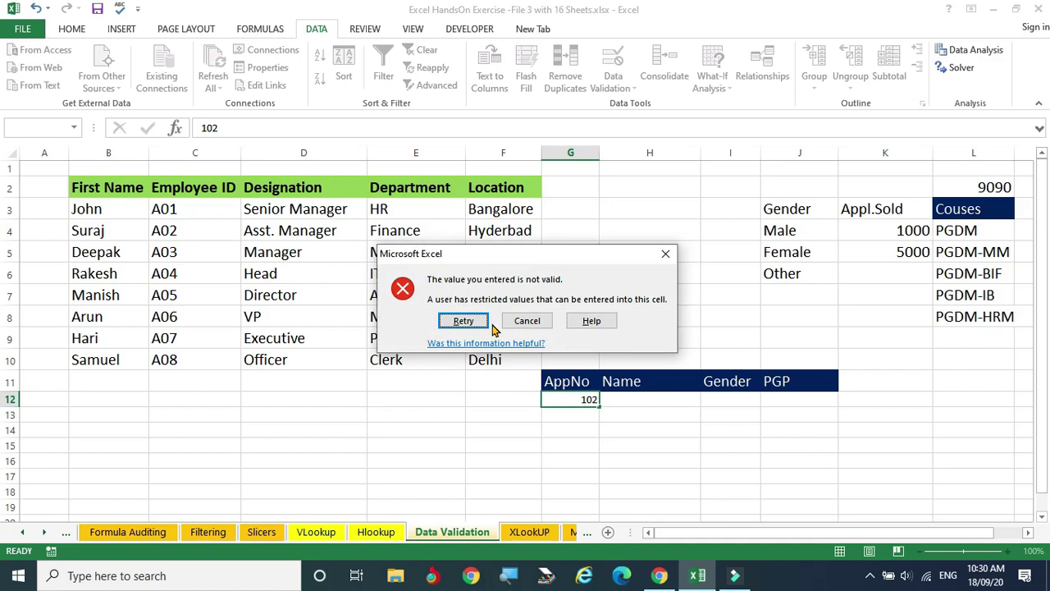
pyautogui.moveTo(564, 254); pyautogui.dragTo(416, 336)
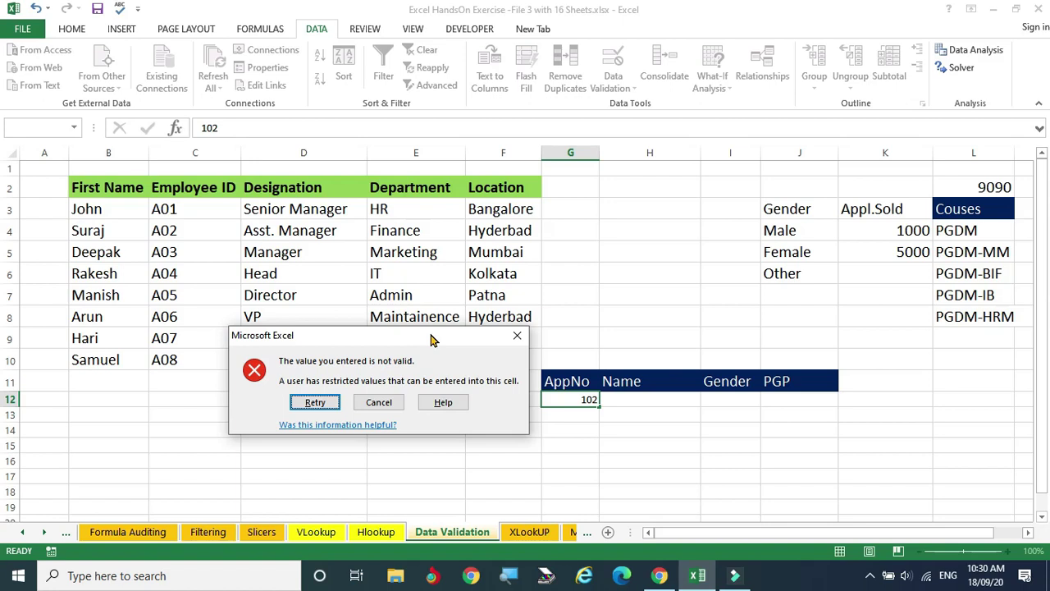
pyautogui.click(378, 402)
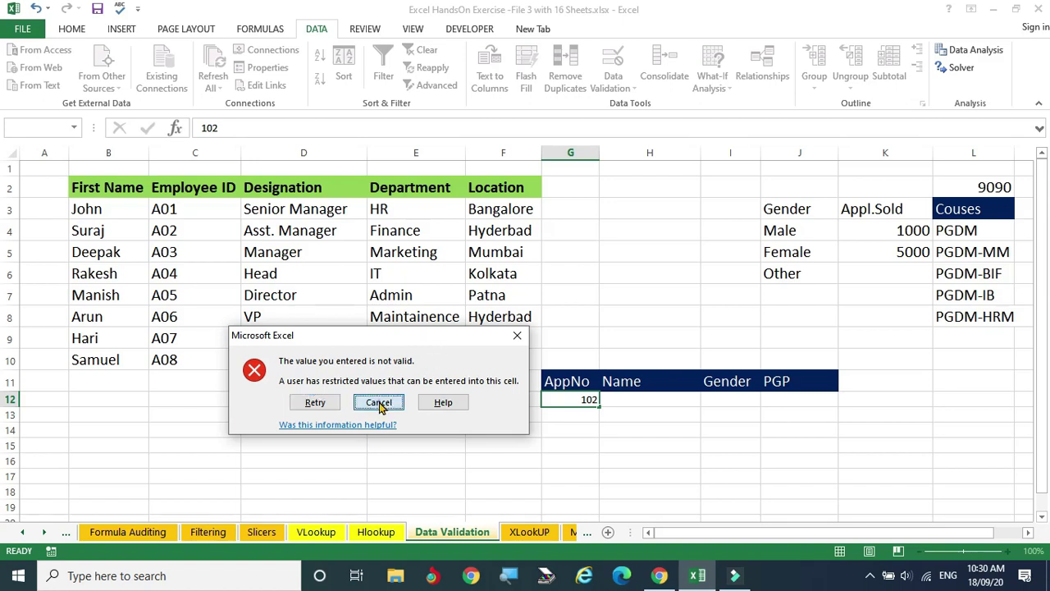
# - Enter 1000 in G12 to test the lower limit of the validation rule
pyautogui.click(570, 400)
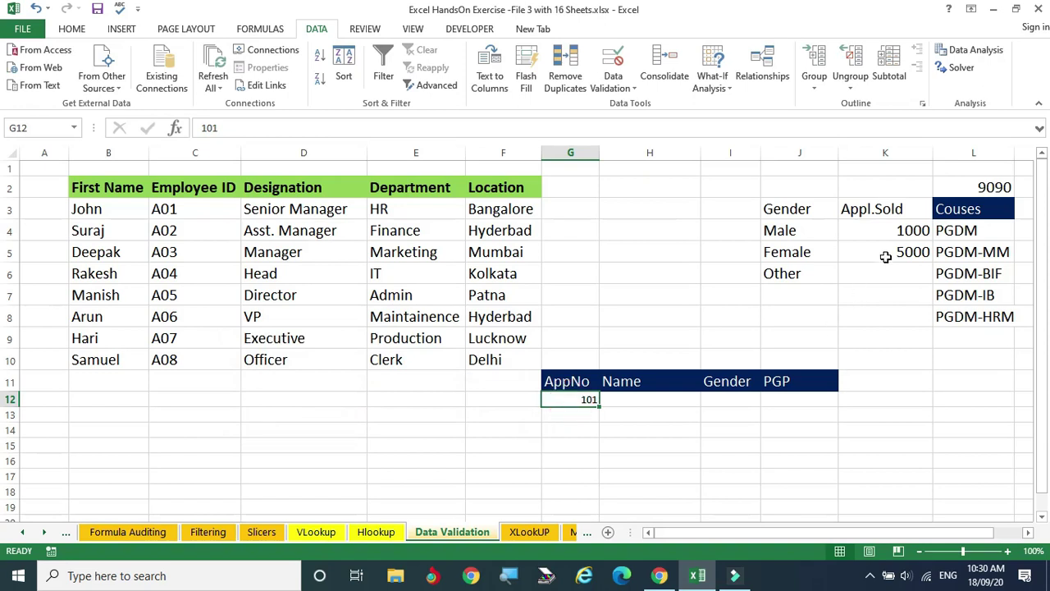
pyautogui.write('1000')
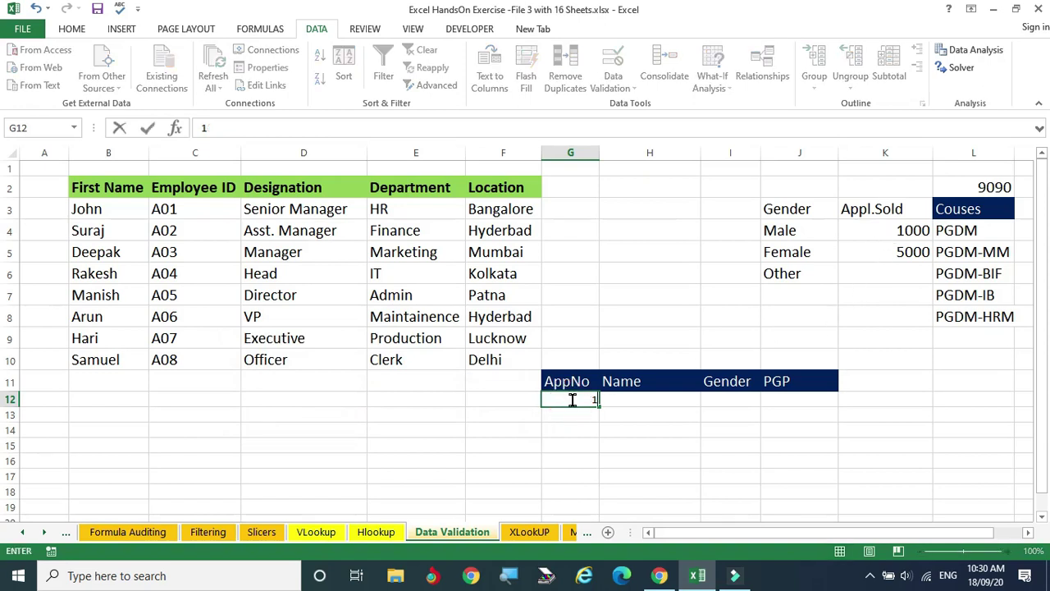
pyautogui.press('Return')
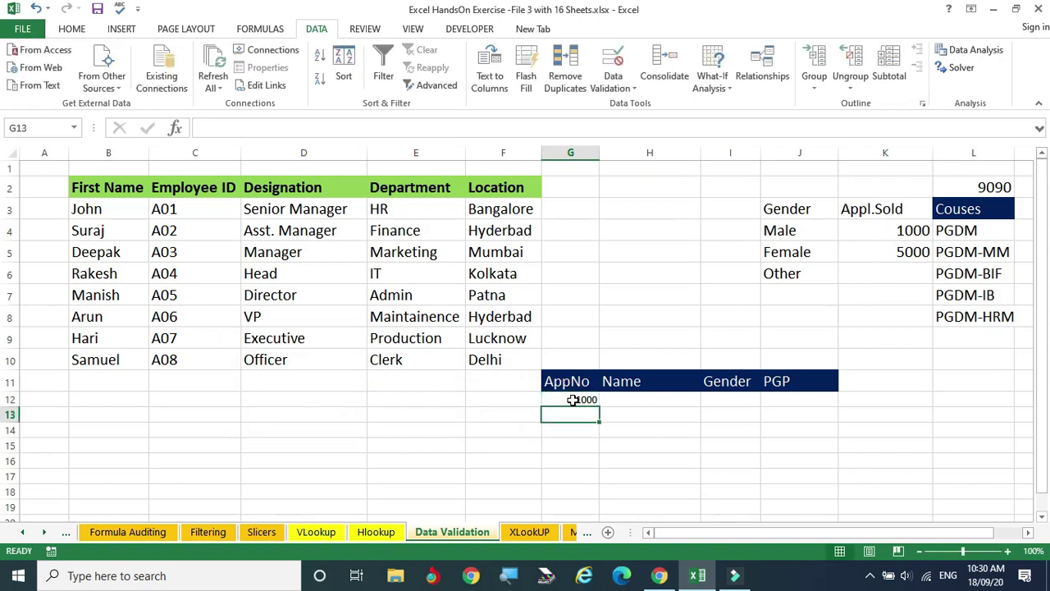
# - Add the input message "Enter 1000 to 5000 only" to G12's data validation
pyautogui.click(572, 399)
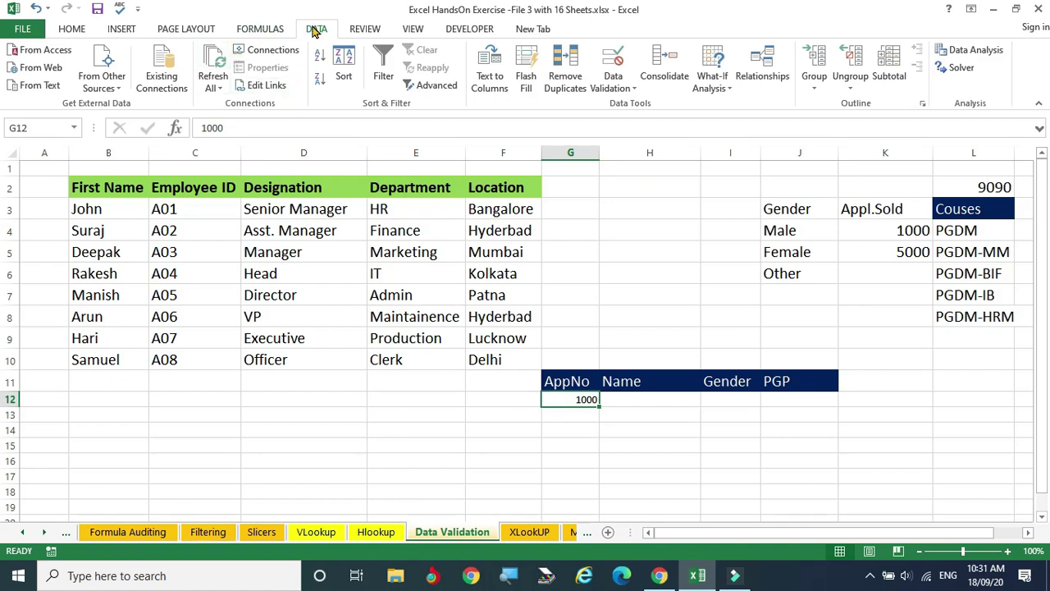
pyautogui.click(621, 92)
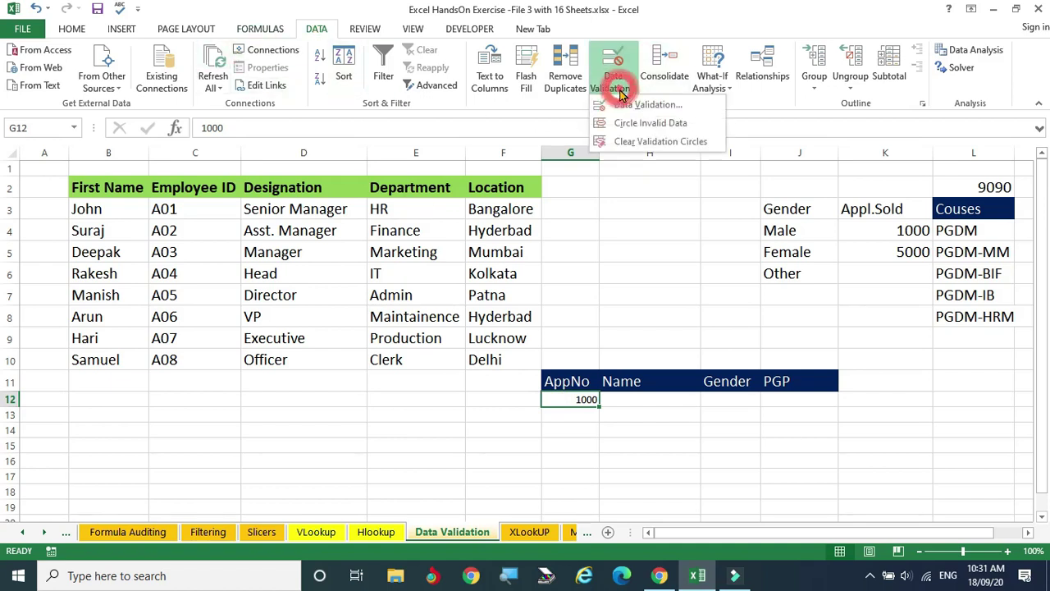
pyautogui.click(669, 105)
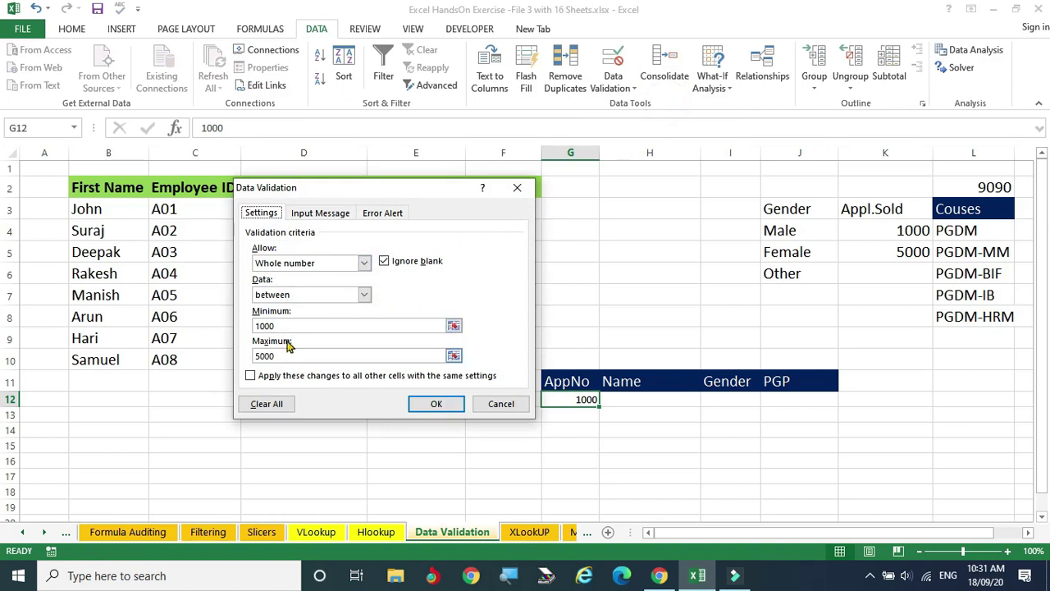
pyautogui.click(332, 216)
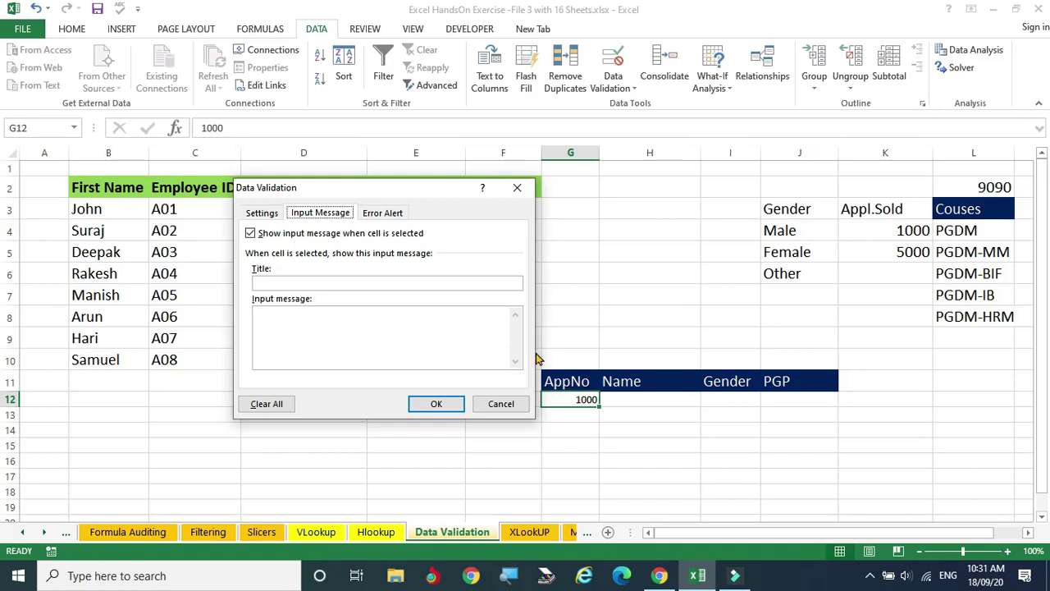
pyautogui.click(282, 319)
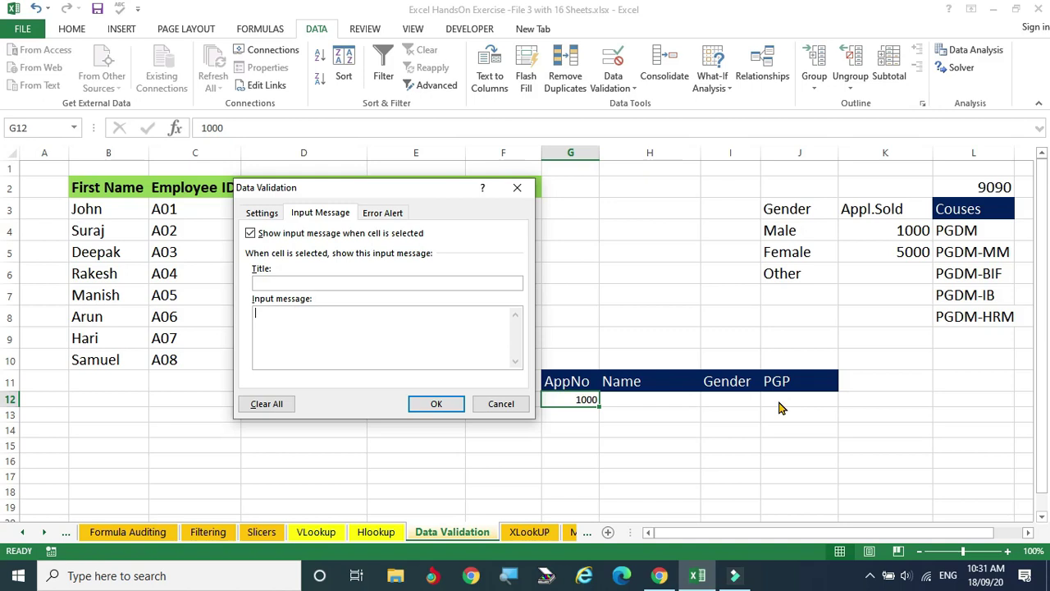
pyautogui.write('Enter 1000 to 5000 only')
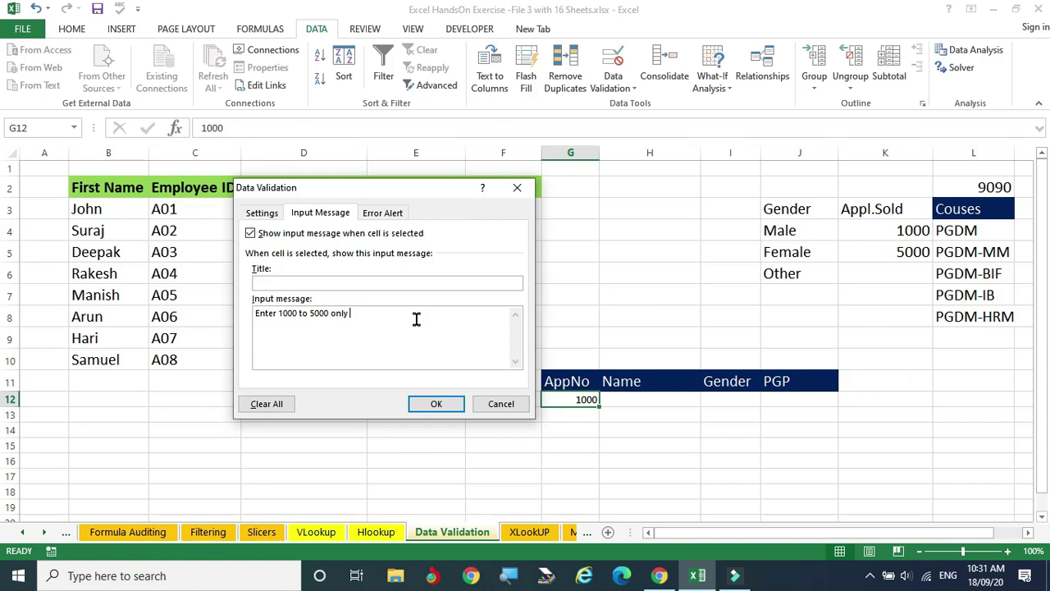
# - Title the input message "Enter your Application Number" and apply the validation settings
pyautogui.click(344, 284)
pyautogui.write('Ene')
pyautogui.write('er ')
pyautogui.write('your App')
pyautogui.write('lication Number')
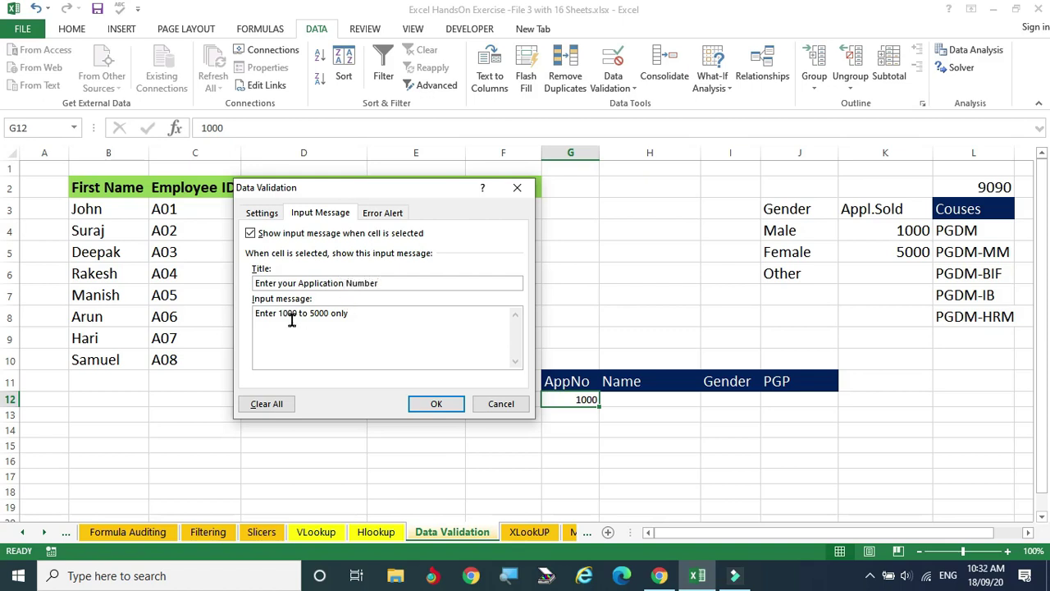
pyautogui.click(439, 403)
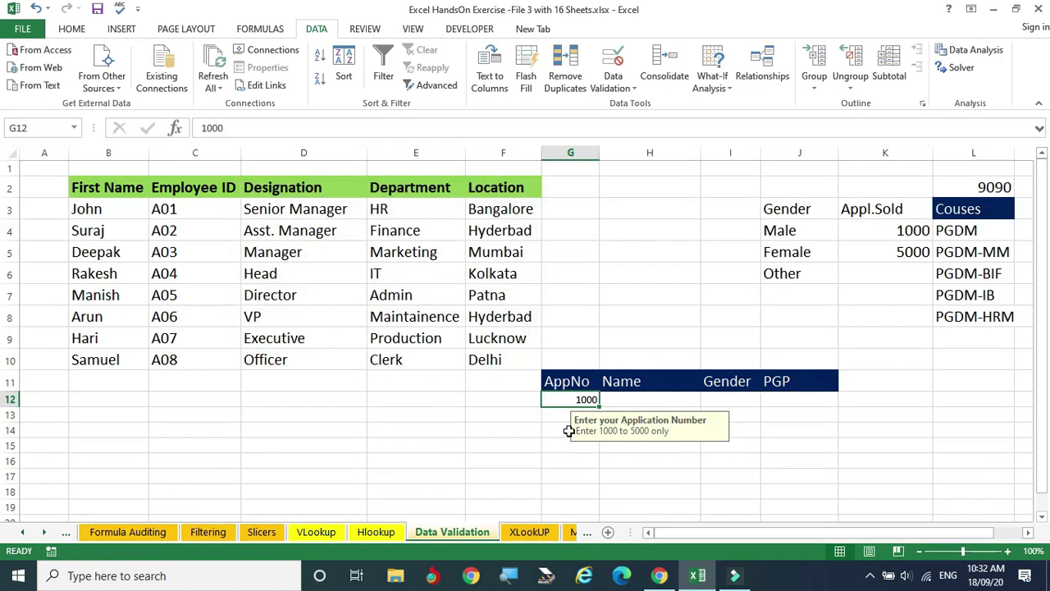
# - Replace the AppNo value in G12 with 2000
pyautogui.click(558, 404)
pyautogui.doubleClick(584, 400)
pyautogui.press('BackSpace')
pyautogui.press('BackSpace')
pyautogui.press('BackSpace')
pyautogui.press('BackSpace')
pyautogui.write('2000')
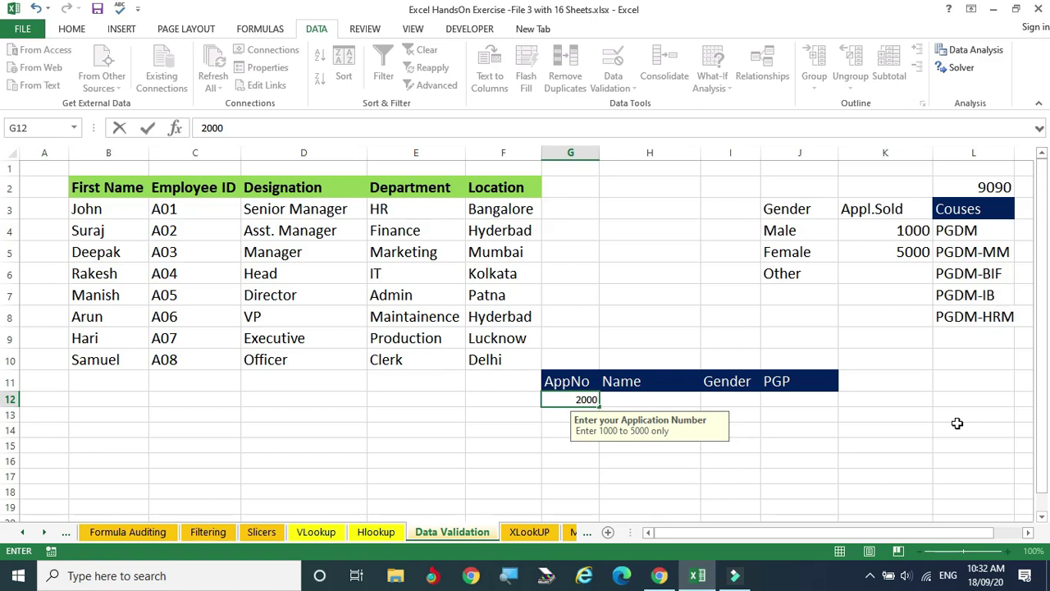
pyautogui.press('Return')
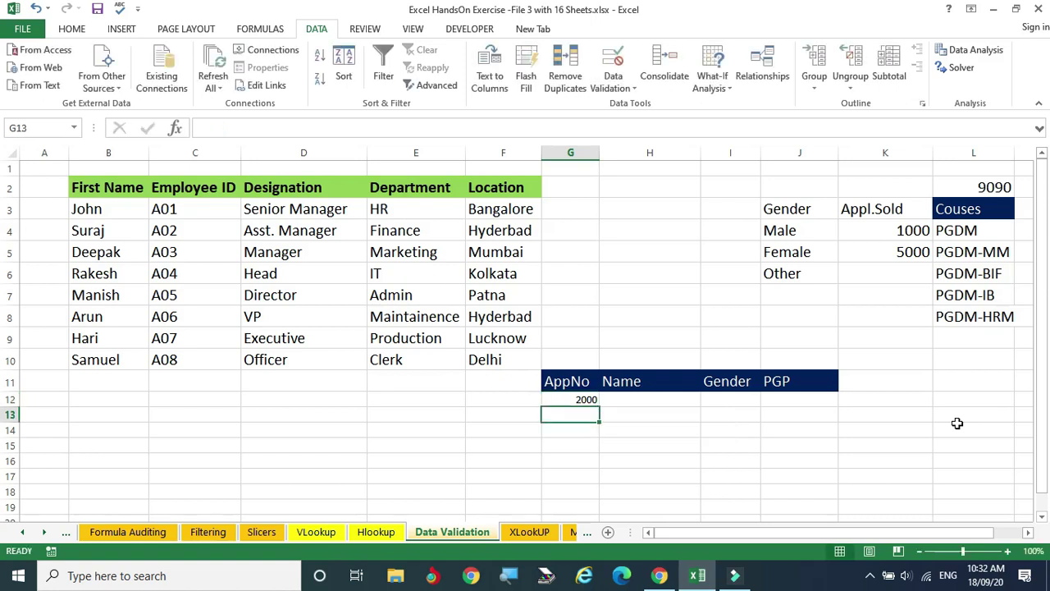
# - Enter 300 in G13 to test whether the restriction covers the next AppNo cell
pyautogui.write('3000')
pyautogui.press('BackSpace')
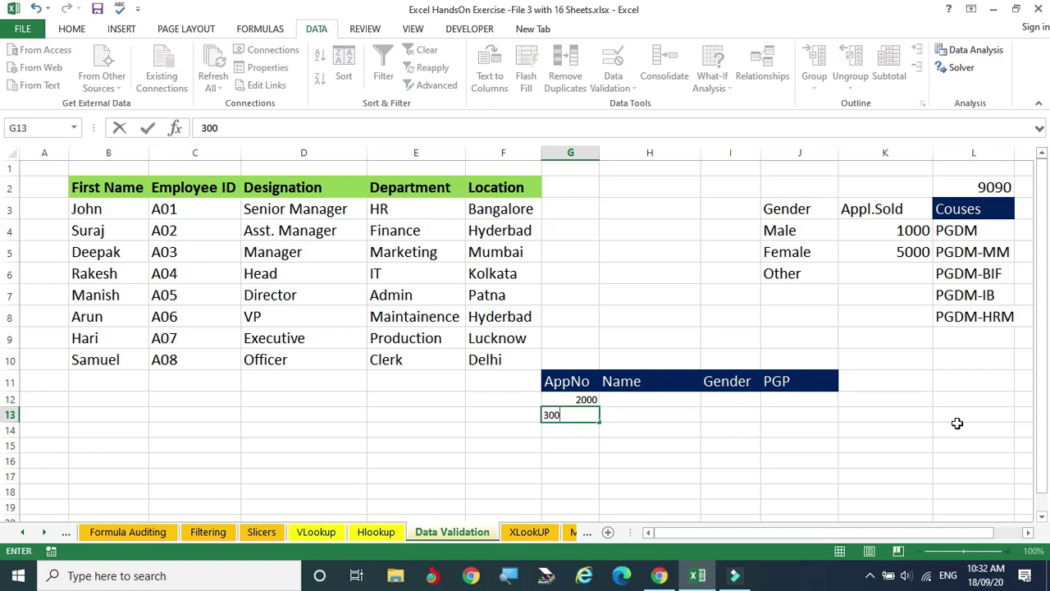
pyautogui.press('Return')
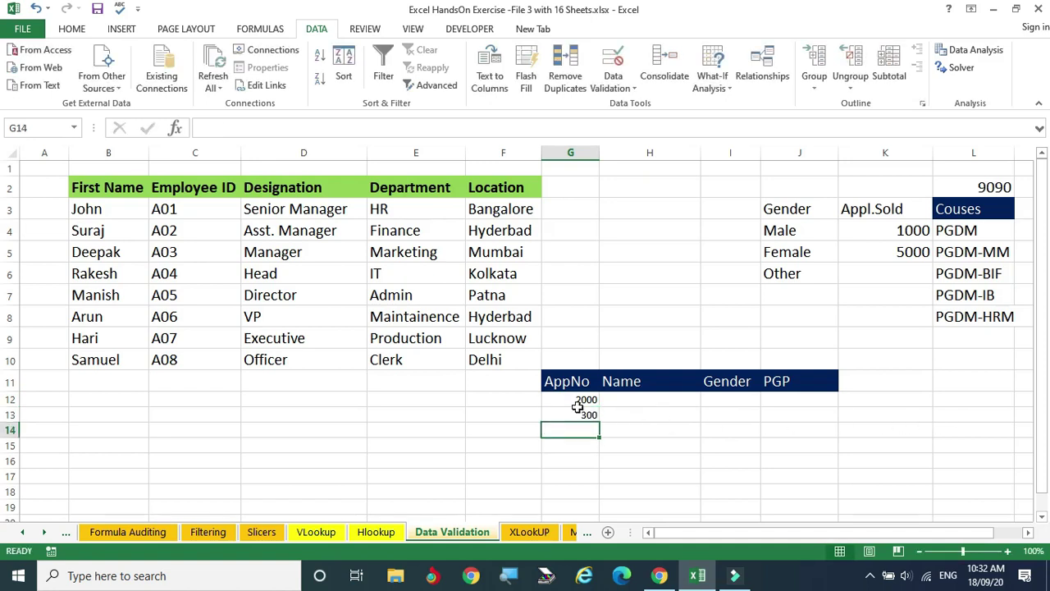
# - Try to fill the AppNo value and validation from G12 down through G19, and undo the fill
pyautogui.click(580, 401)
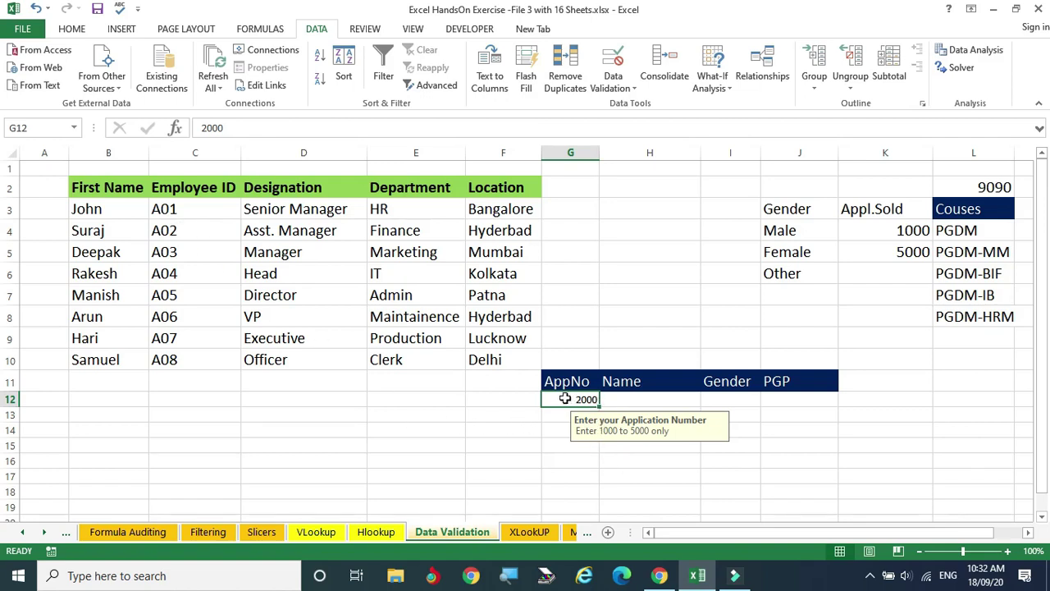
pyautogui.moveTo(602, 404)
pyautogui.mouseDown()
pyautogui.moveTo(603, 417)
pyautogui.moveTo(601, 403)
pyautogui.mouseUp()
pyautogui.hotkey('ctrl', 'z')
pyautogui.click(569, 398)
pyautogui.moveTo(595, 403); pyautogui.dragTo(612, 514)
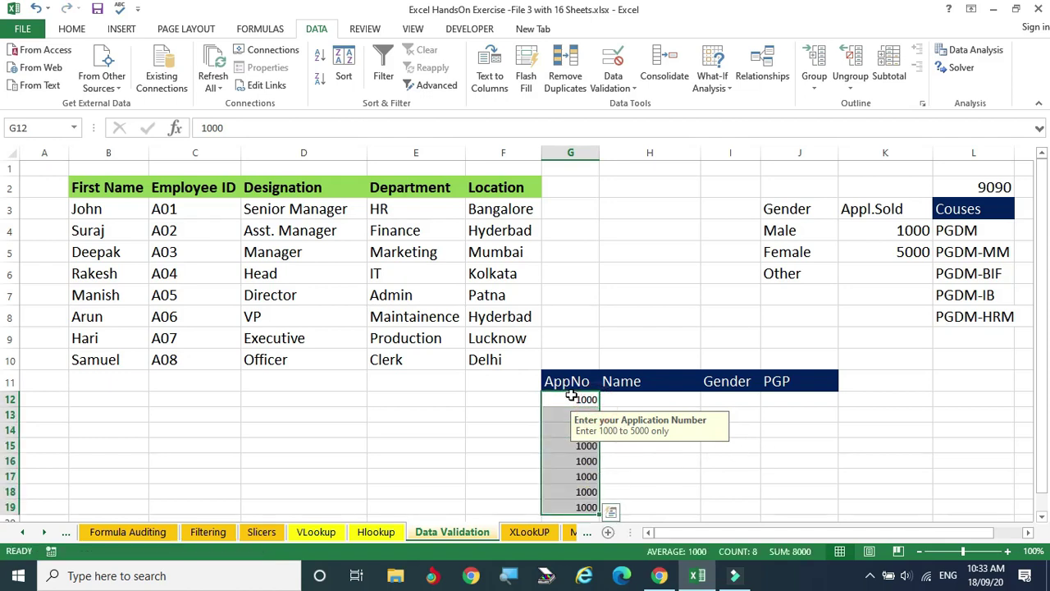
pyautogui.hotkey('ctrl', 'z')
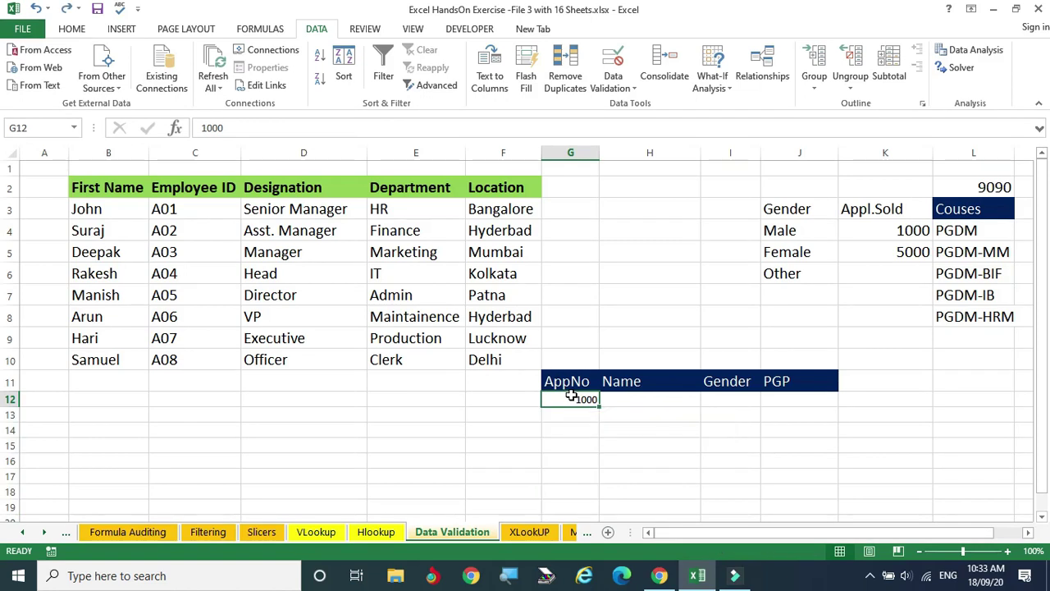
# - Clear the AppNo value from G12
pyautogui.click(581, 401)
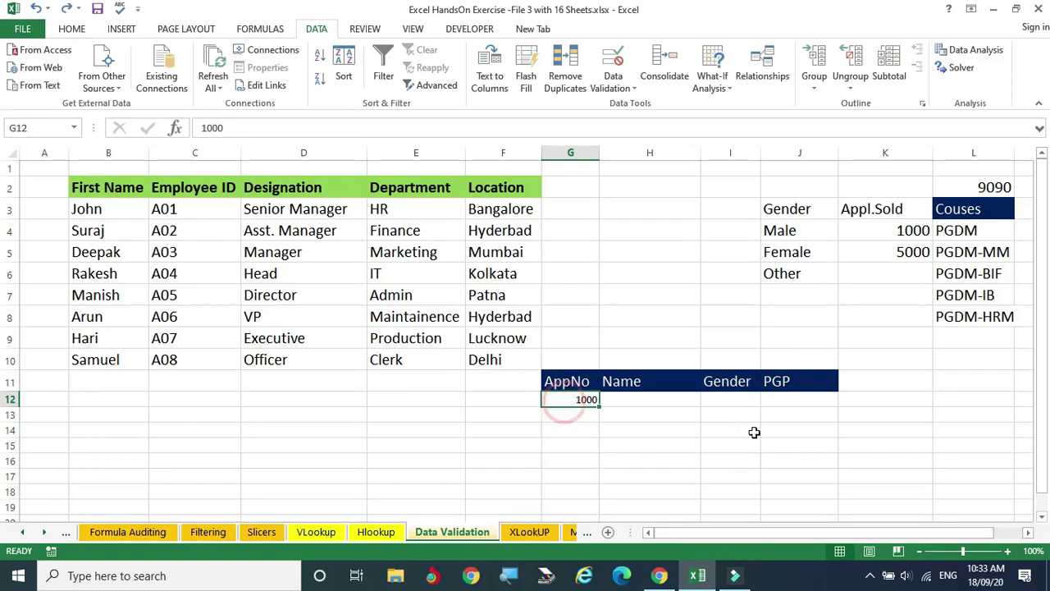
pyautogui.click(558, 400)
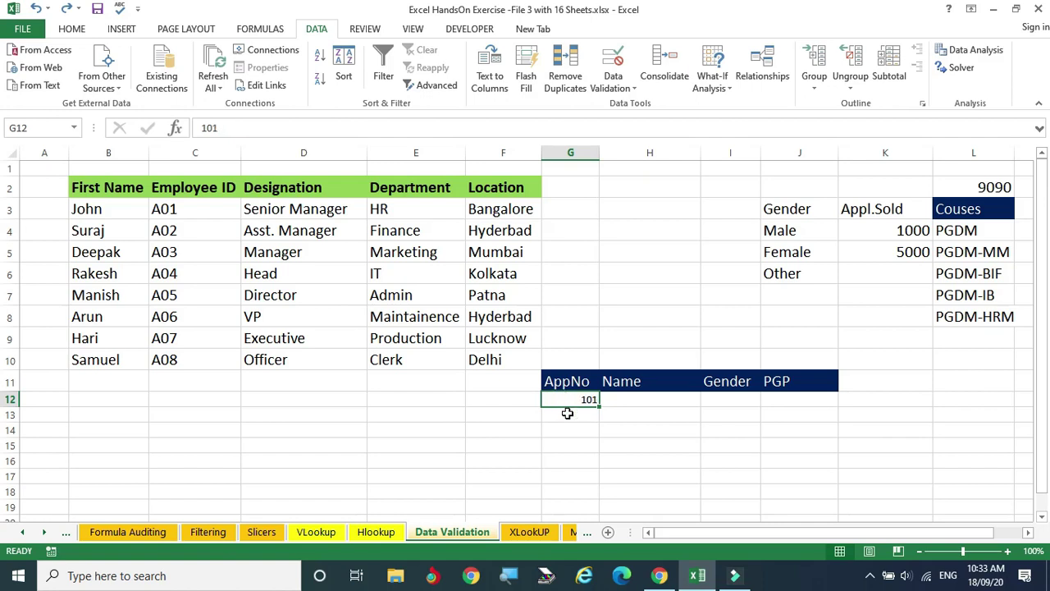
pyautogui.press('Delete')
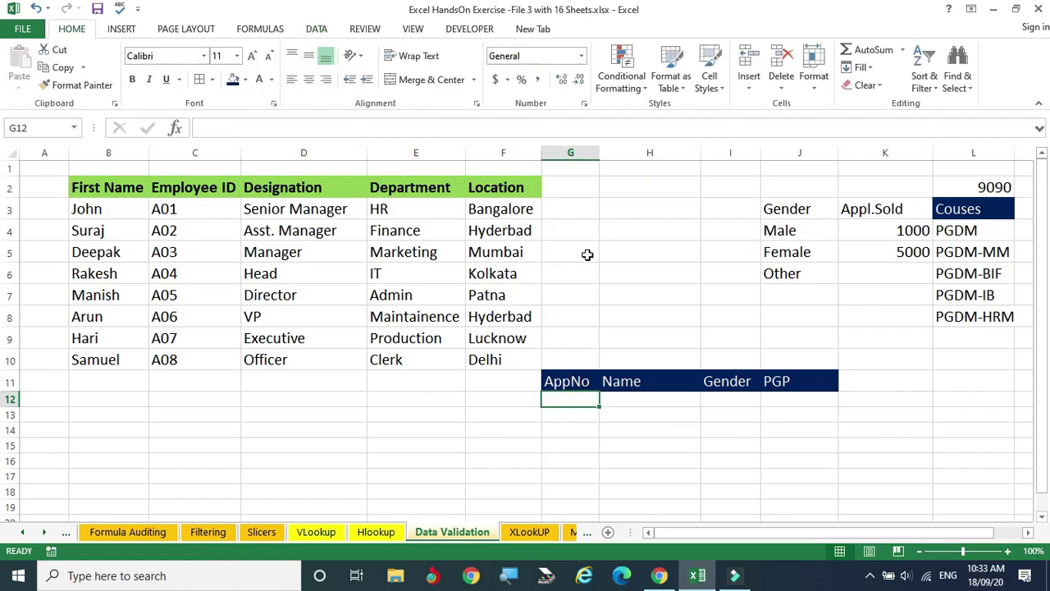
# - Set up G12's data validation with the input message "Application Number : valid from 1000 to 5000" titled "Enter Correct Valus"
pyautogui.click(317, 30)
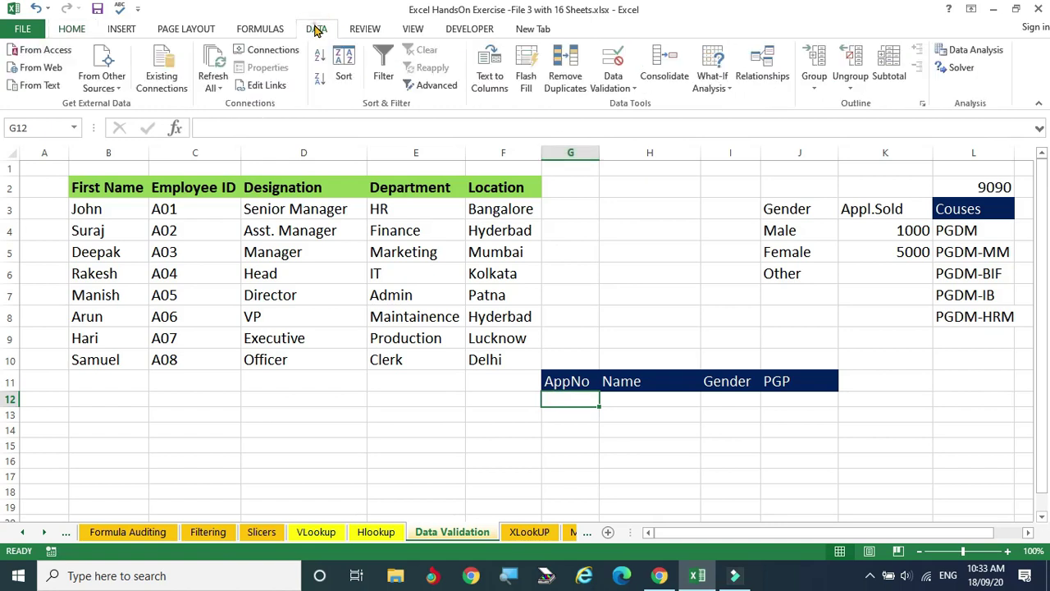
pyautogui.click(628, 88)
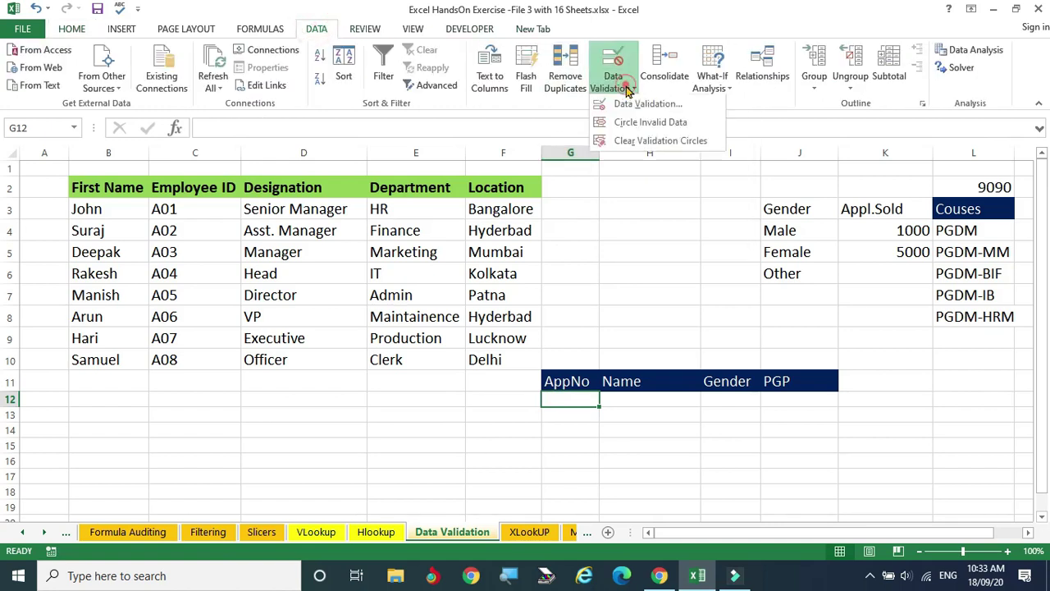
pyautogui.click(638, 105)
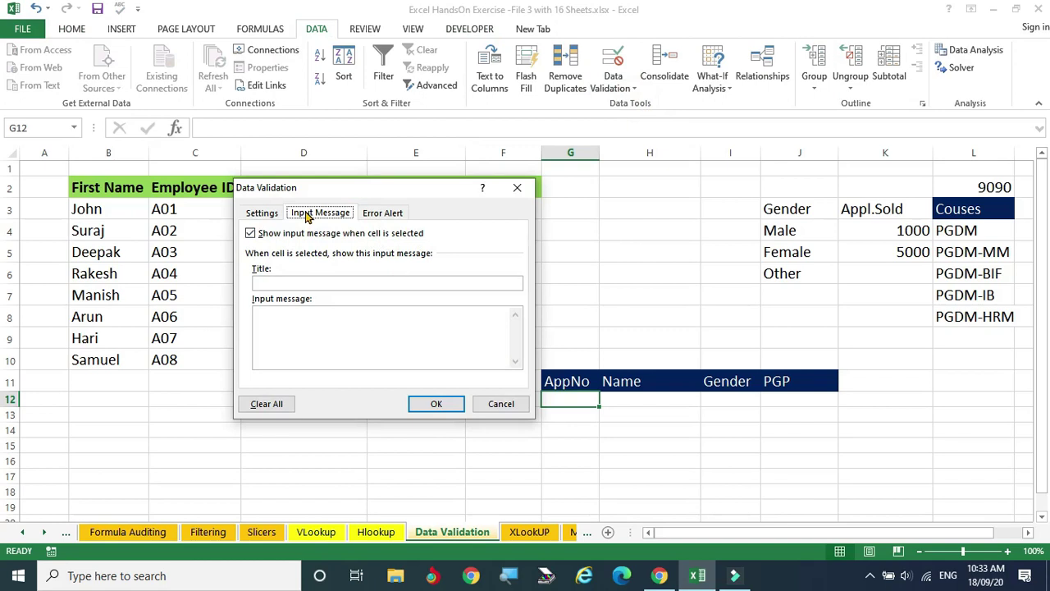
pyautogui.click(262, 212)
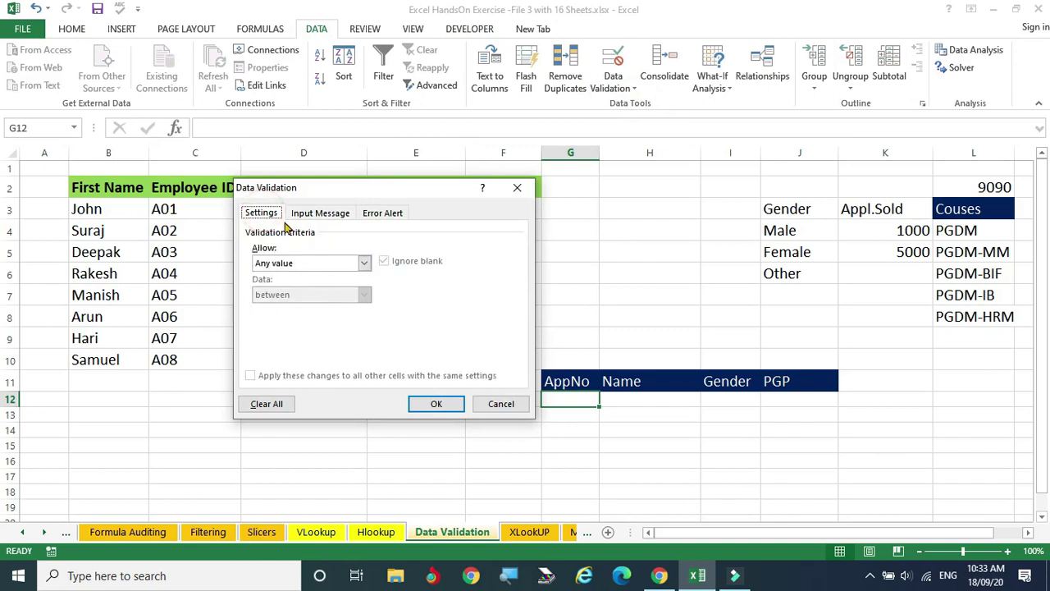
pyautogui.click(366, 263)
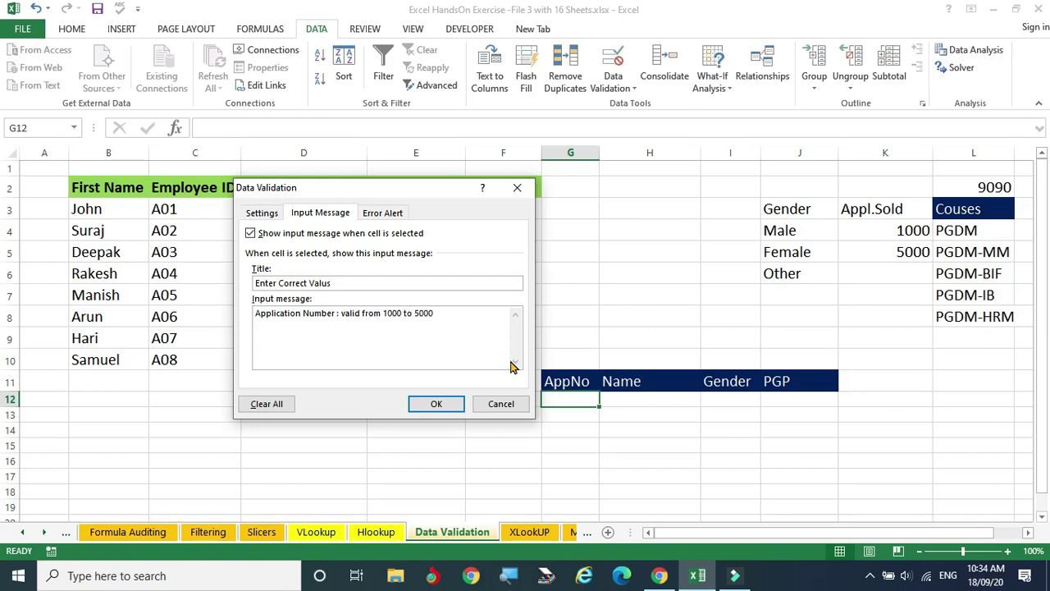
pyautogui.click(447, 404)
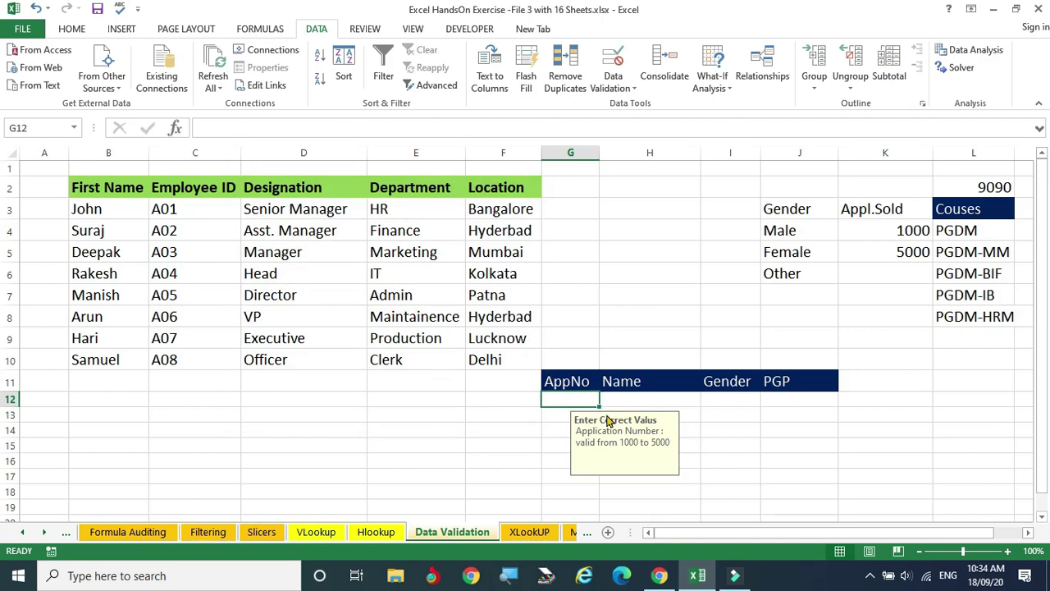
# - Copy G12's validation down through G19 and check the input message at G17
pyautogui.moveTo(598, 406); pyautogui.dragTo(597, 513)
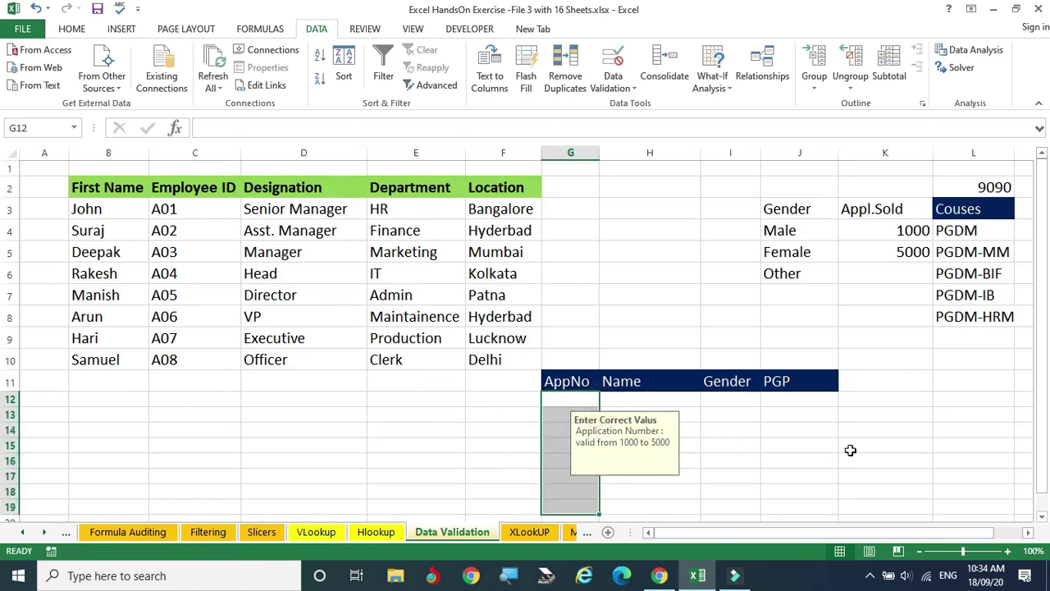
pyautogui.click(813, 444)
pyautogui.click(578, 475)
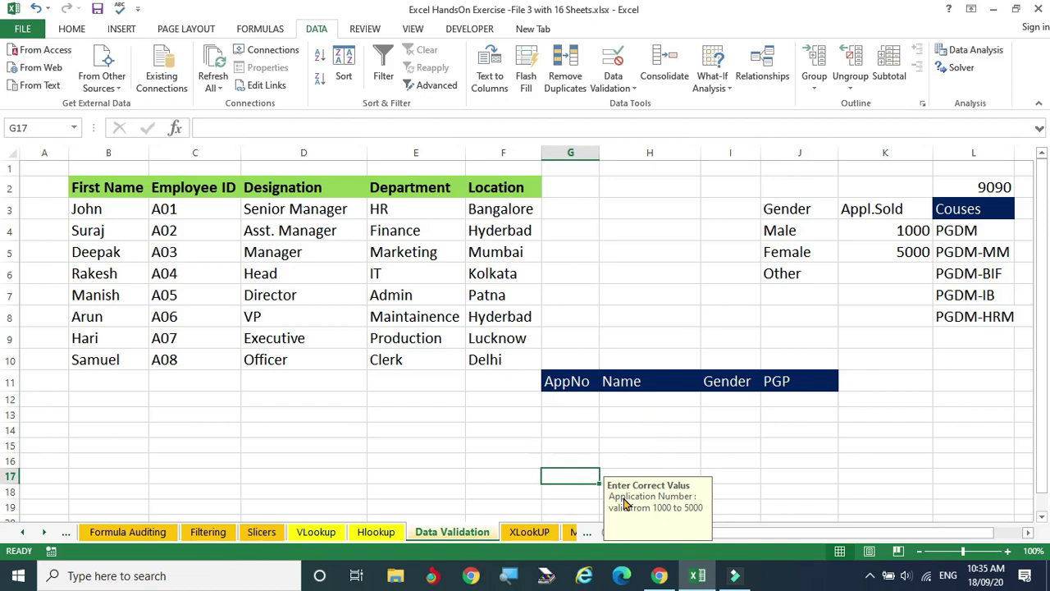
# - Enter 3434 as the AppNo in G12 to test the validation, and check the input message on G13
pyautogui.click(563, 400)
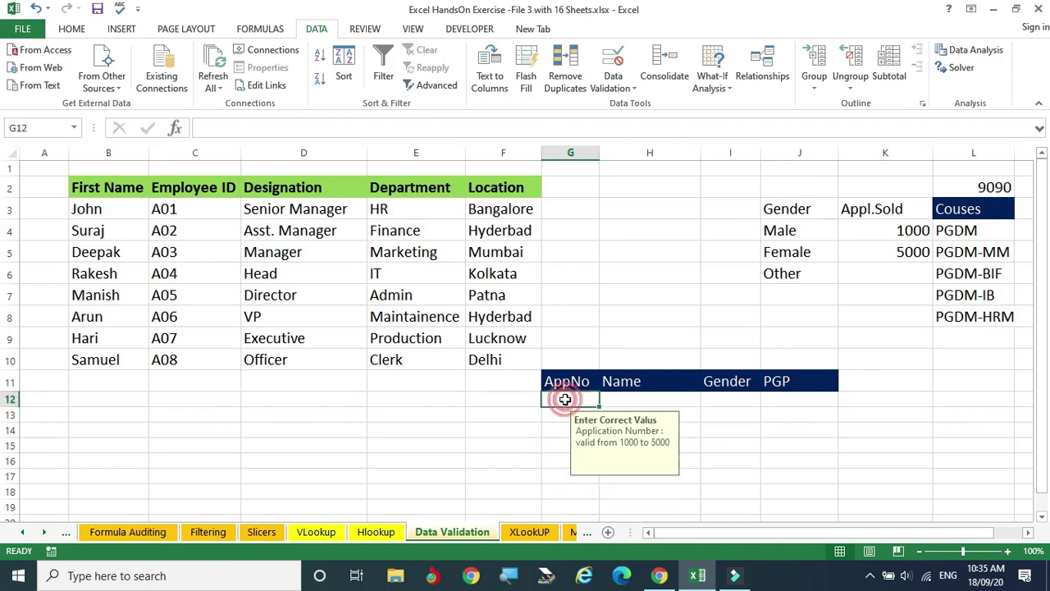
pyautogui.write('3434')
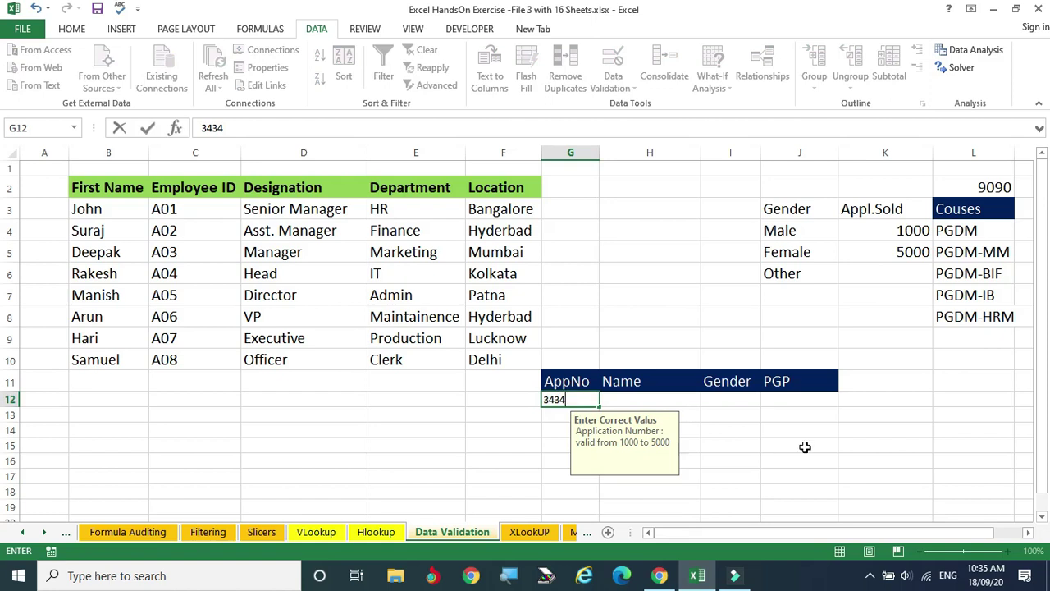
pyautogui.press('Return')
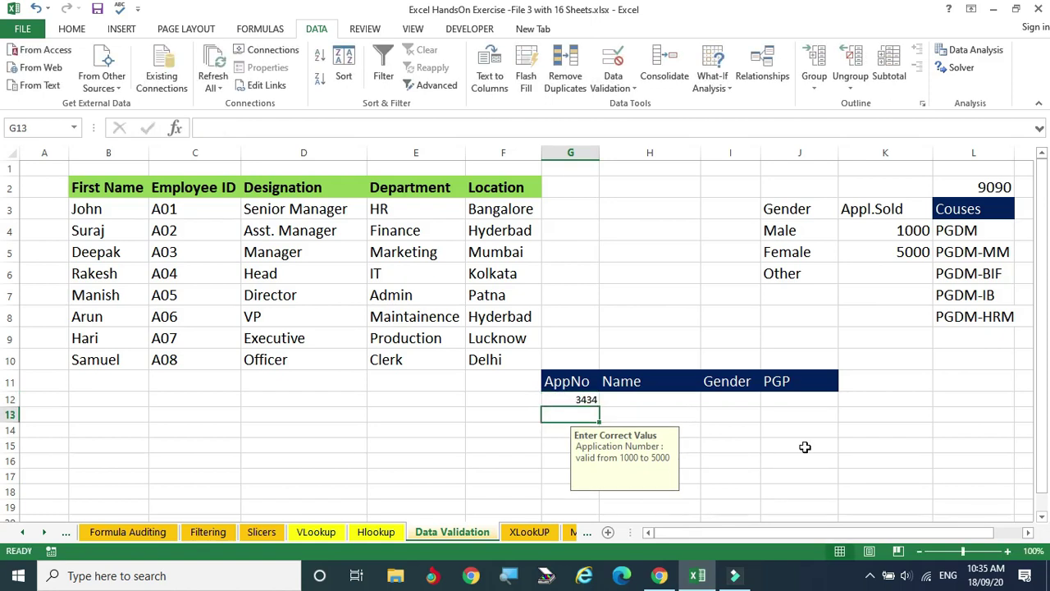
pyautogui.click(808, 443)
pyautogui.click(566, 415)
pyautogui.click(748, 428)
# - Restrict the first Name cell, H12, to a text length less than 6 with data validation
pyautogui.click(629, 398)
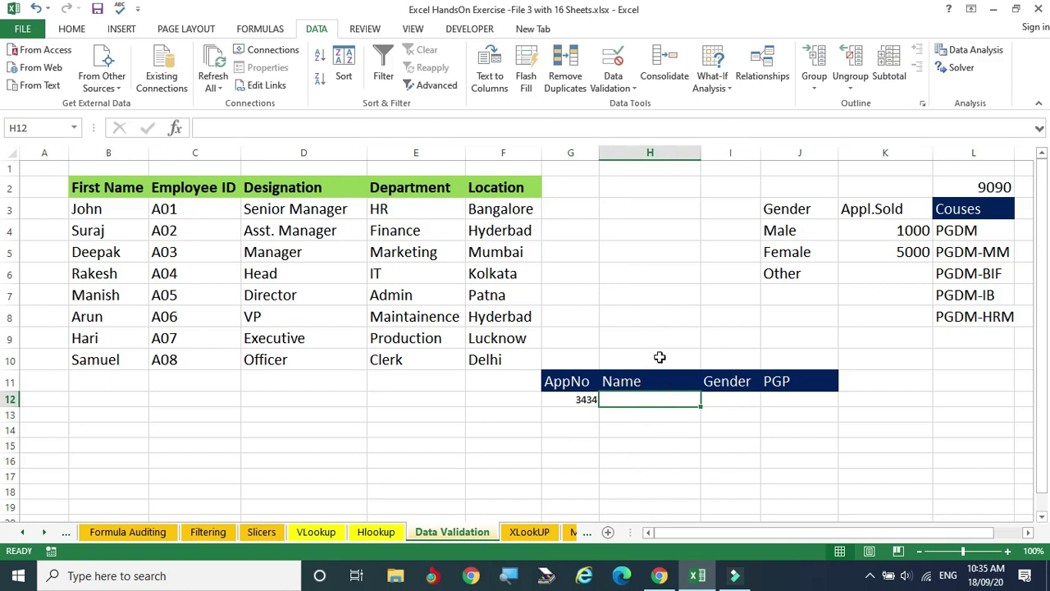
pyautogui.click(614, 87)
pyautogui.click(649, 105)
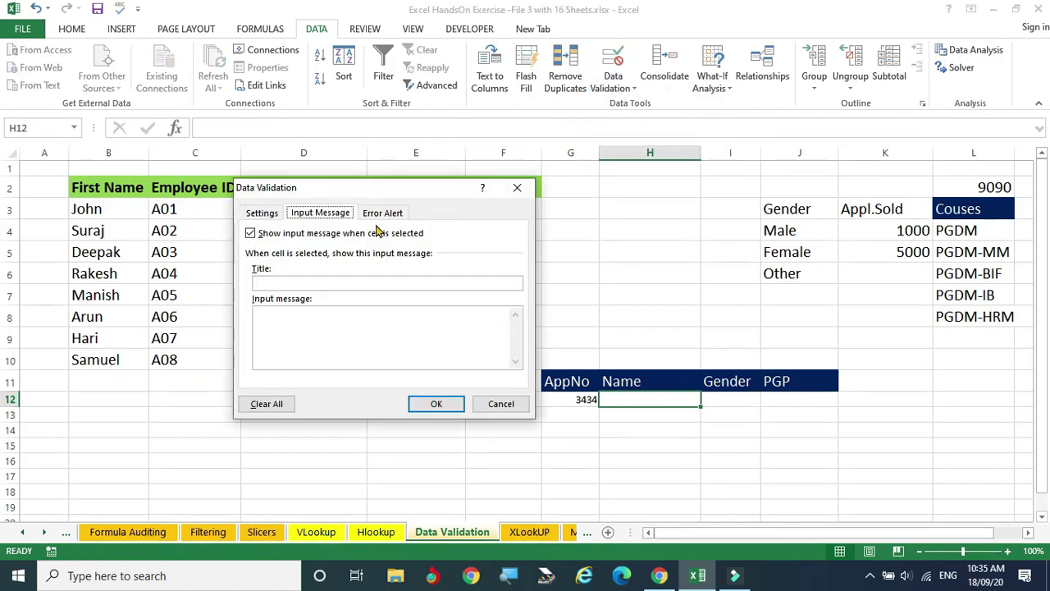
pyautogui.click(259, 213)
pyautogui.click(361, 263)
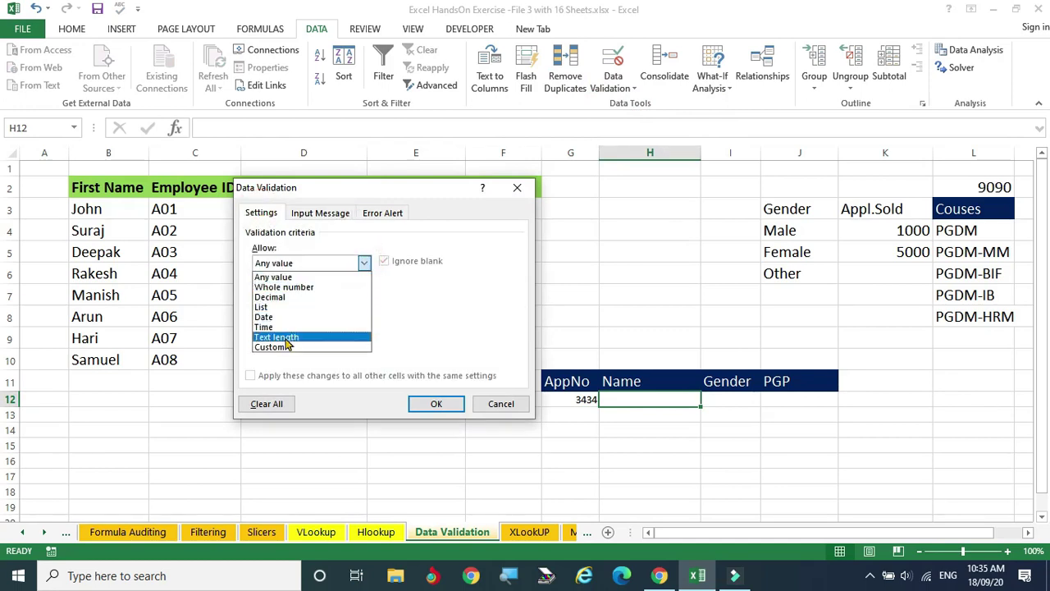
pyautogui.click(291, 339)
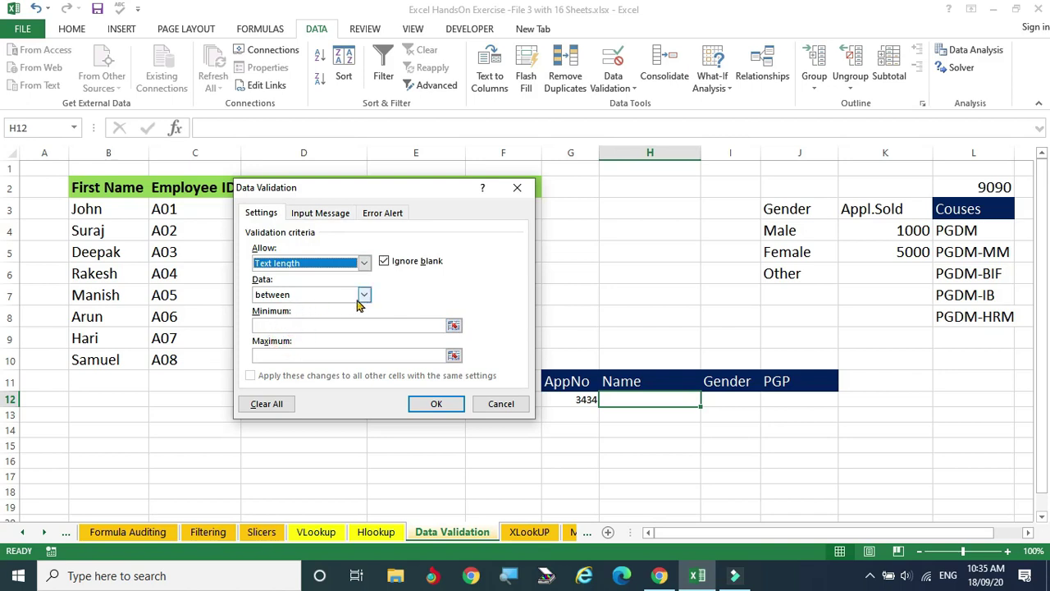
pyautogui.click(364, 295)
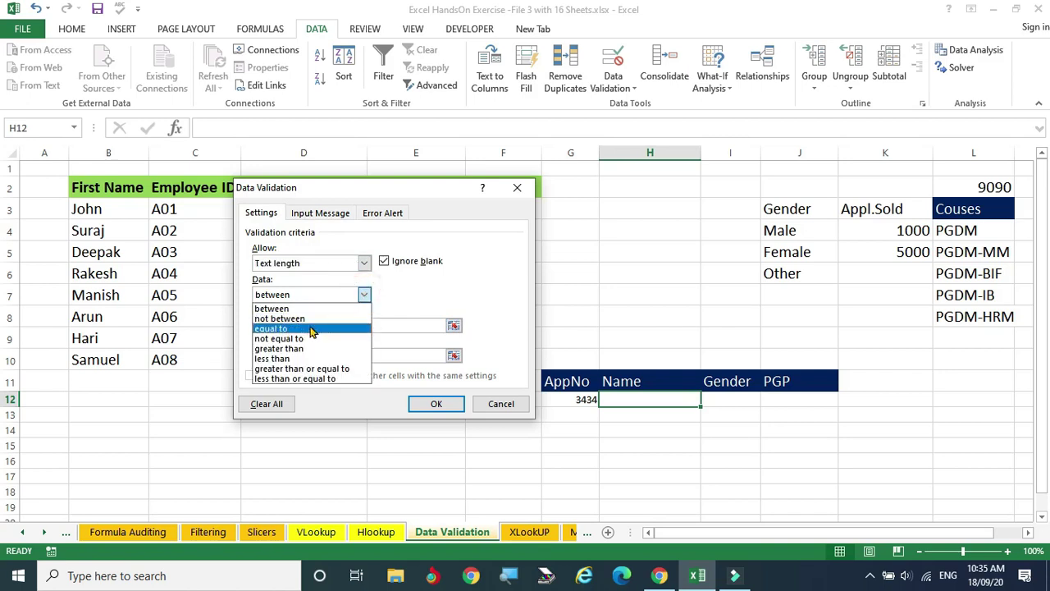
pyautogui.click(289, 361)
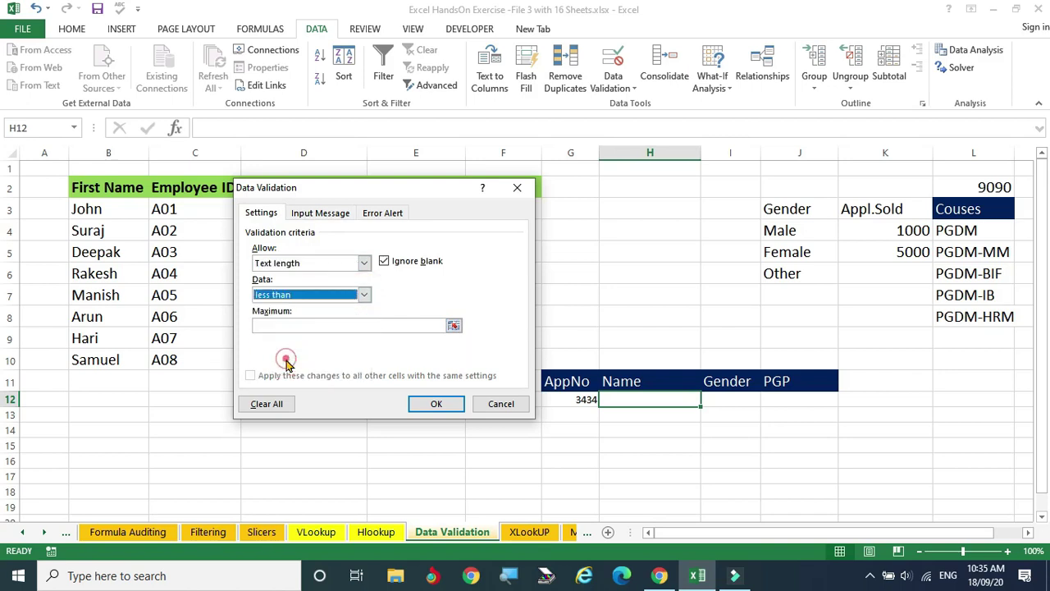
pyautogui.click(301, 324)
pyautogui.write('1')
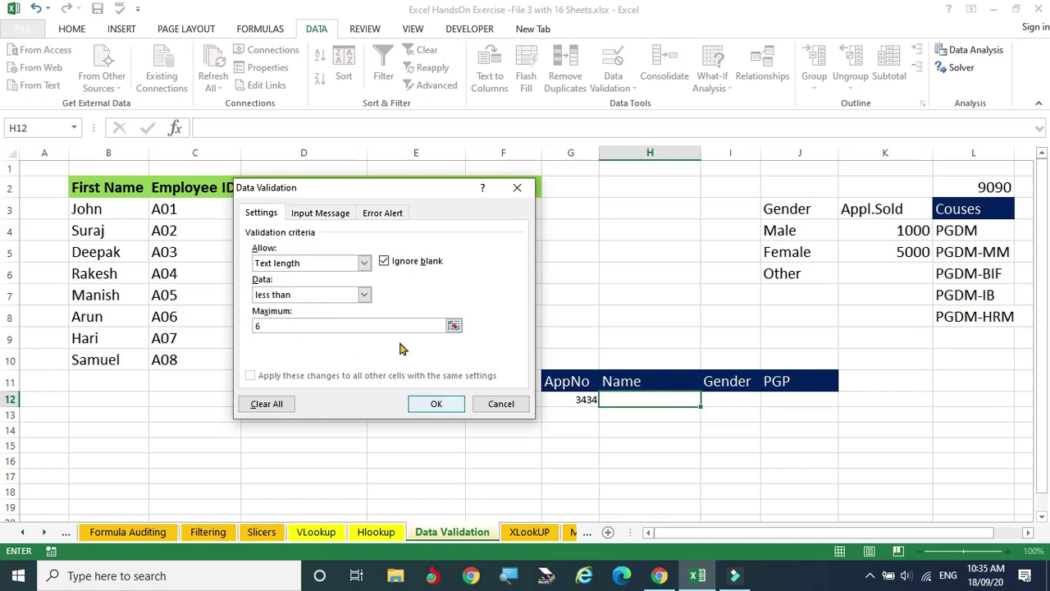
# - Review the input message settings and the available error alert styles for H12's validation
pyautogui.click(329, 216)
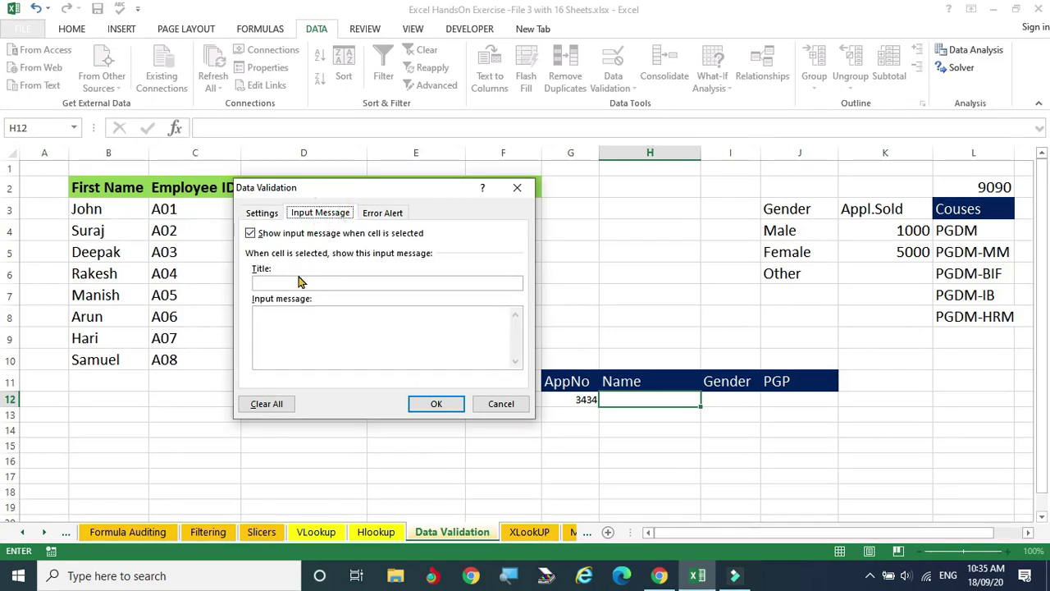
pyautogui.click(387, 213)
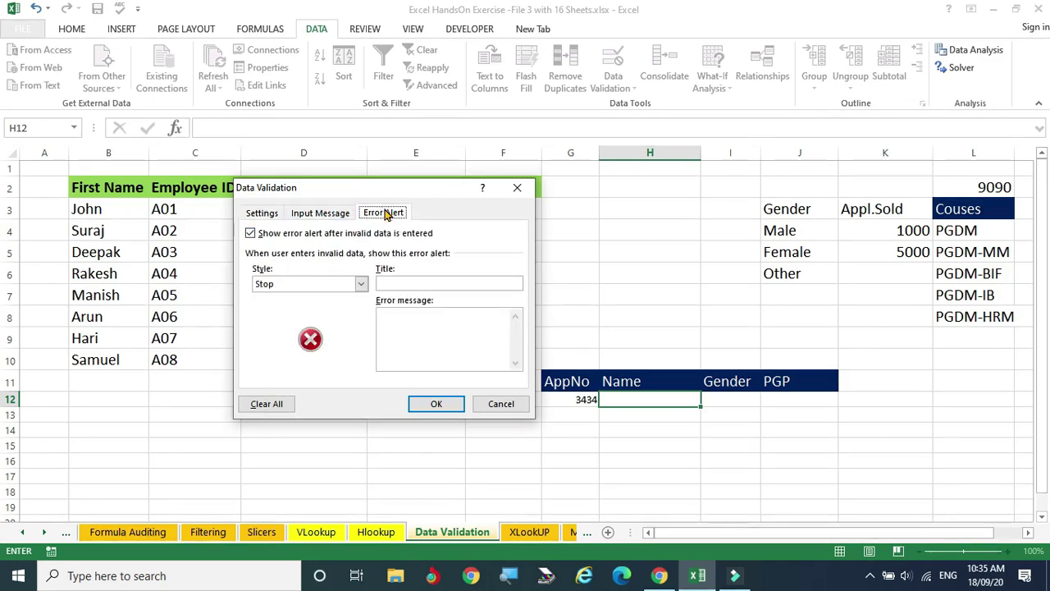
pyautogui.click(361, 284)
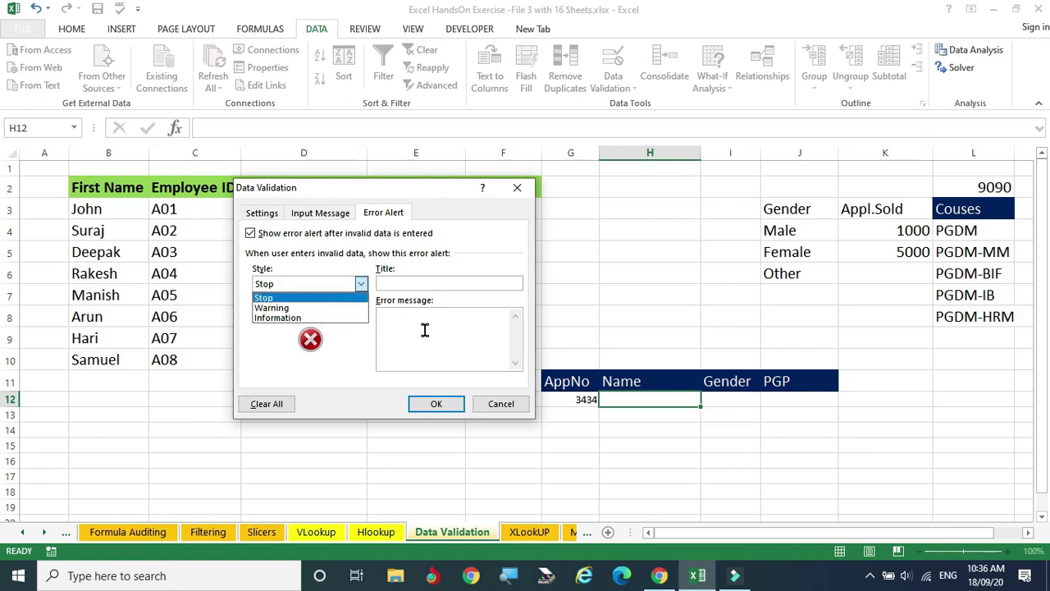
pyautogui.click(334, 215)
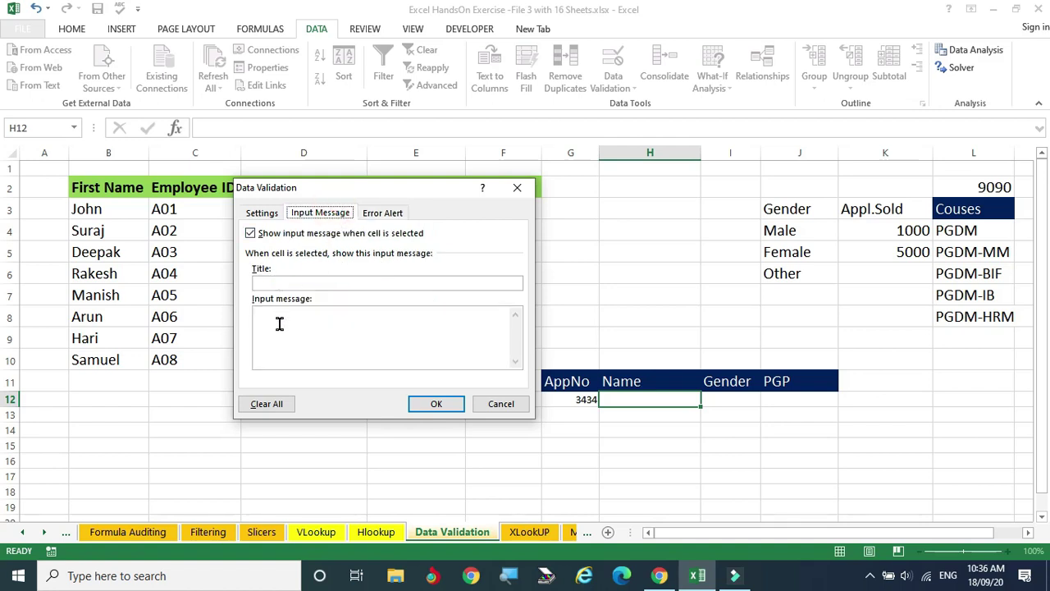
pyautogui.click(382, 215)
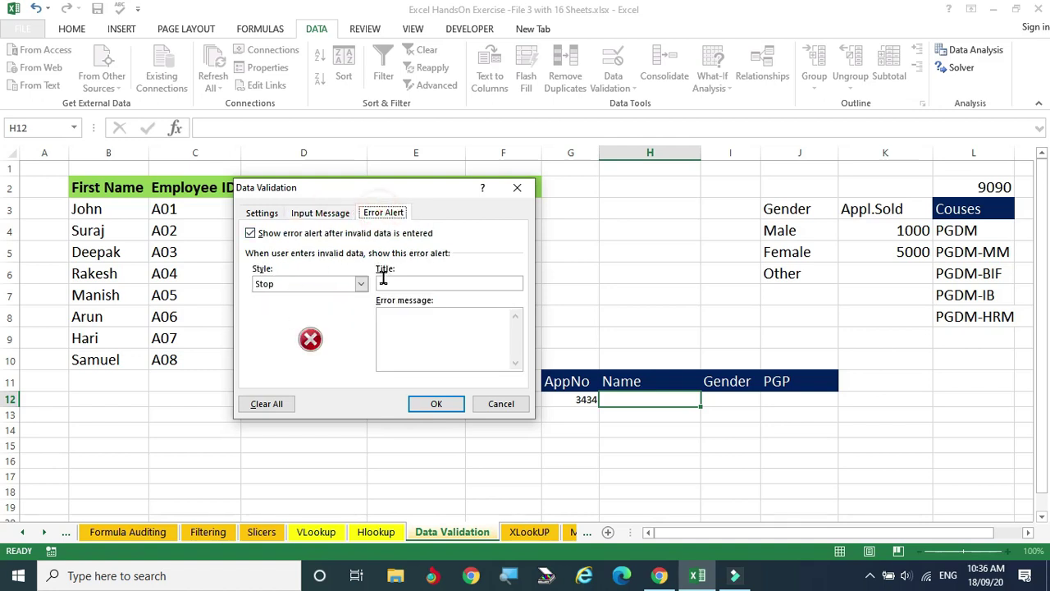
pyautogui.click(361, 283)
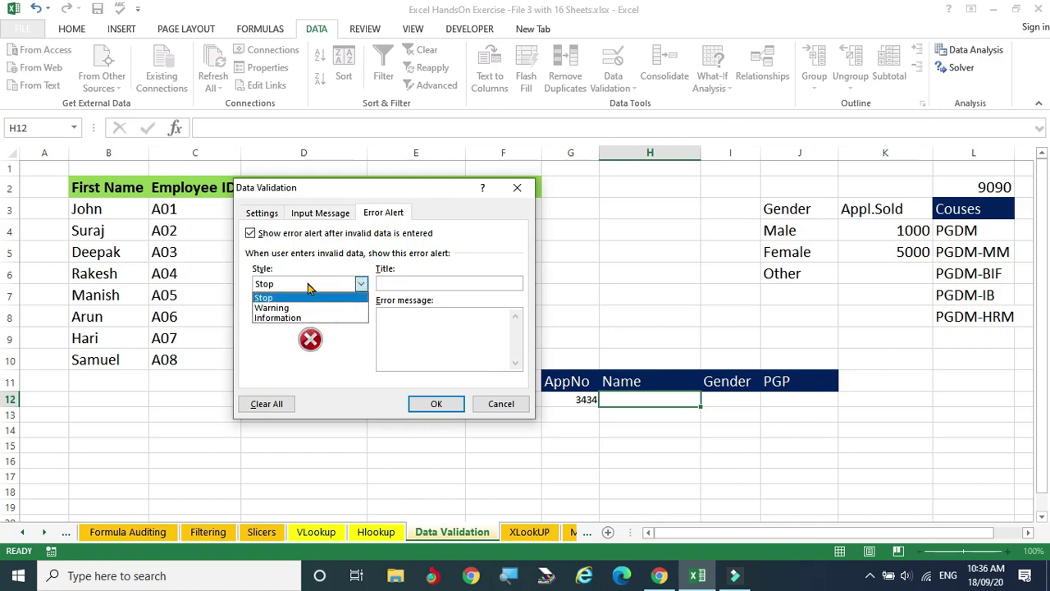
pyautogui.click(258, 213)
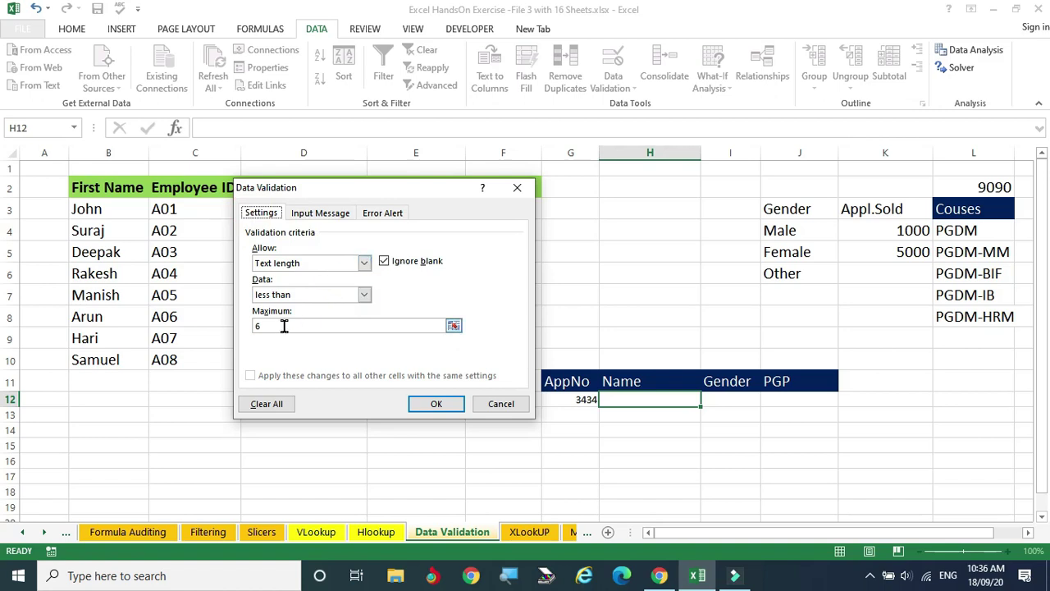
pyautogui.click(326, 213)
pyautogui.click(389, 213)
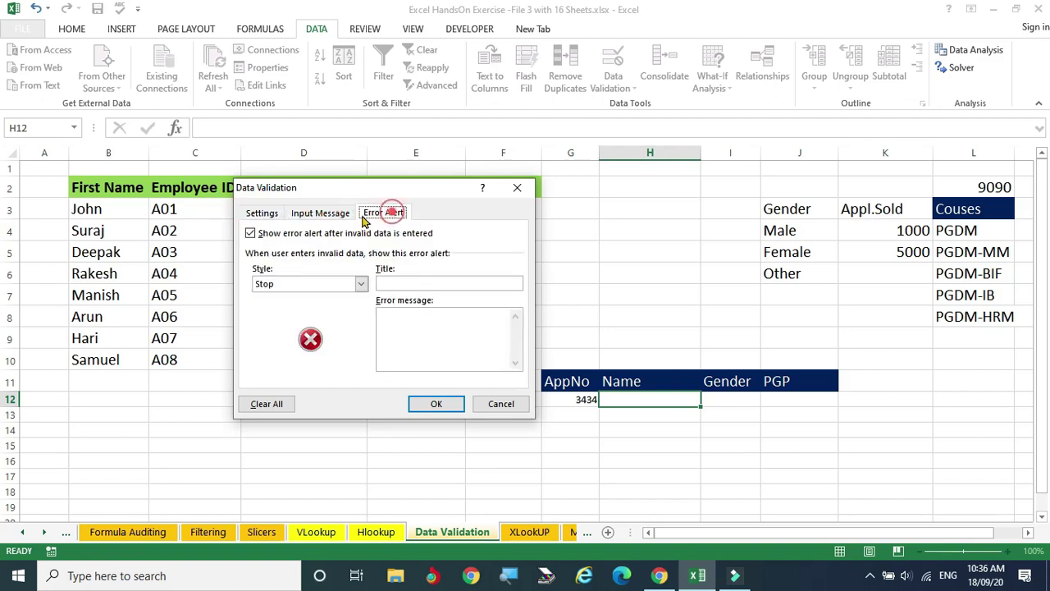
# - Apply the text-length validation to H12 and select the cell
pyautogui.click(260, 214)
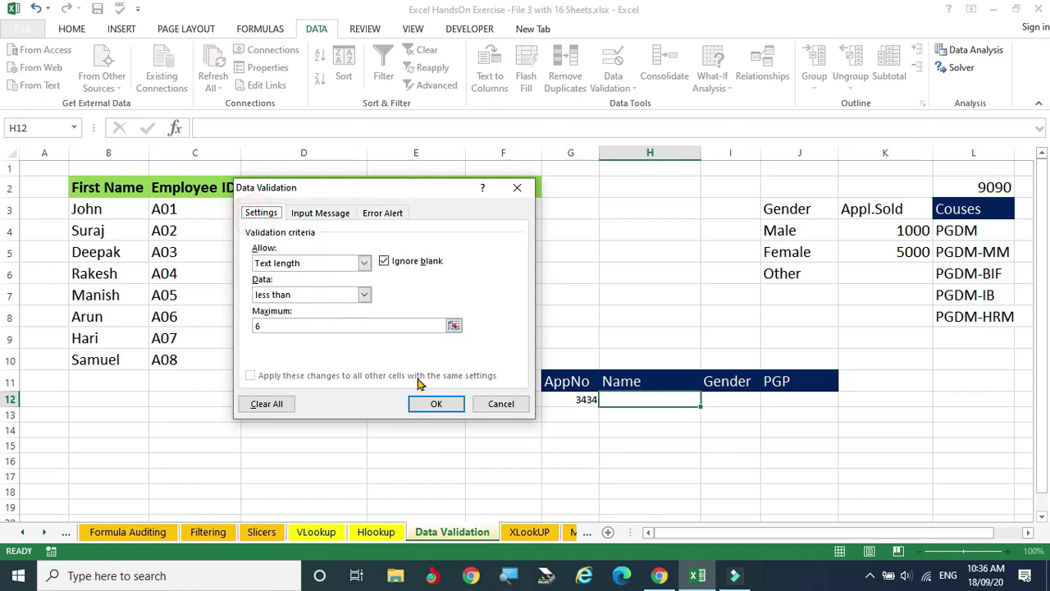
pyautogui.click(434, 400)
pyautogui.click(660, 399)
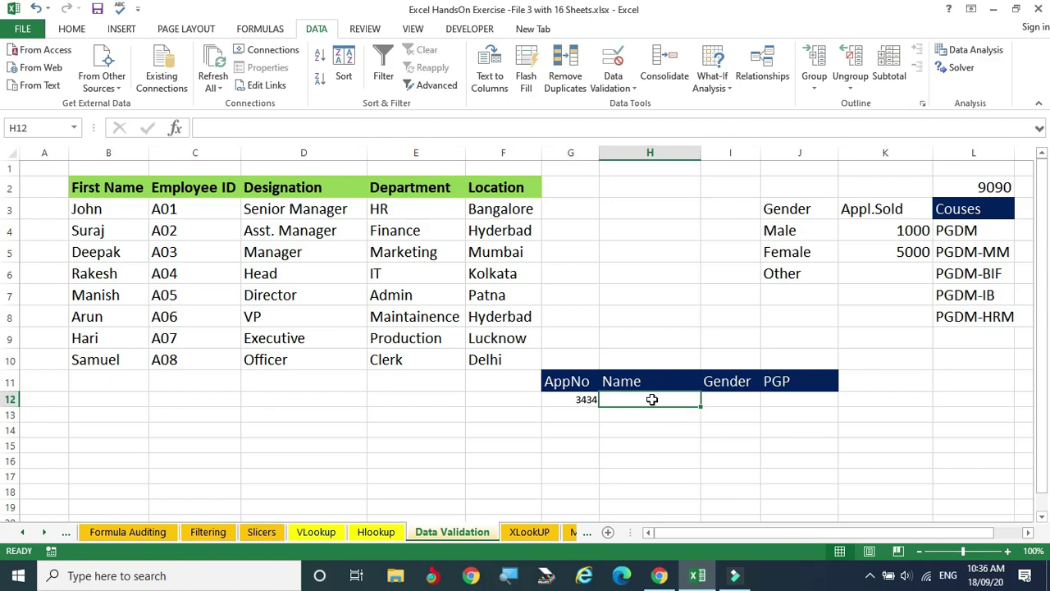
# - Change the input message of the Name validation in H15 to "Only 5 Chars allowed"
pyautogui.click(614, 85)
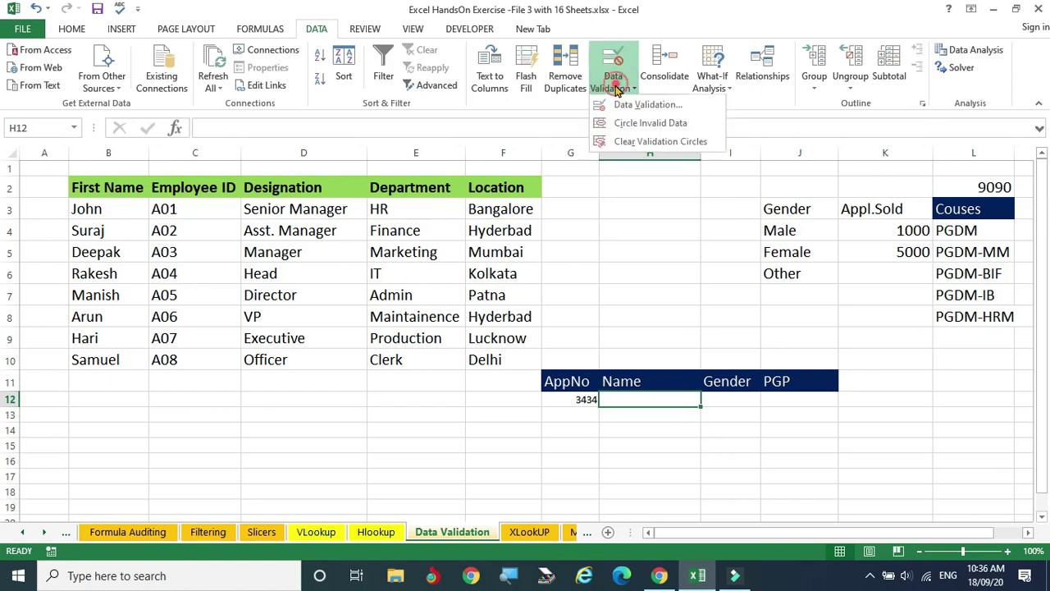
pyautogui.click(636, 105)
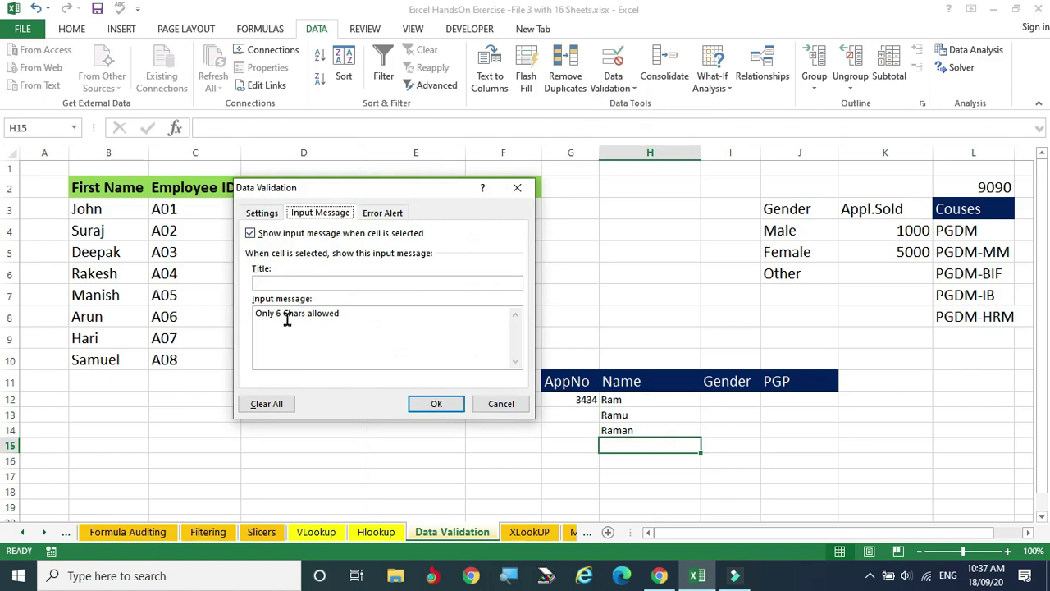
pyautogui.click(277, 314)
pyautogui.write('5')
pyautogui.press('Delete')
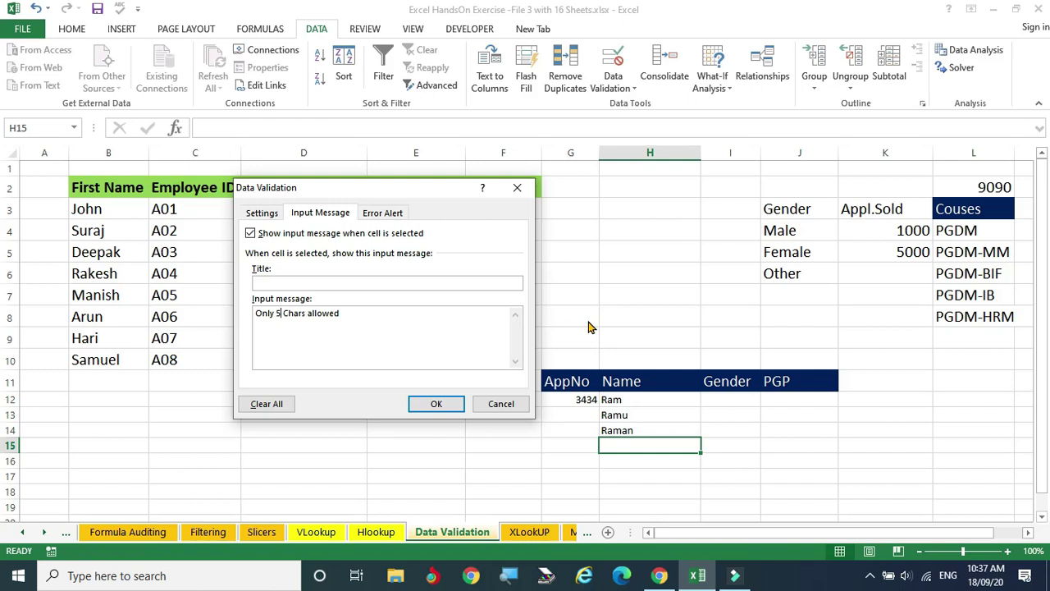
pyautogui.click(436, 405)
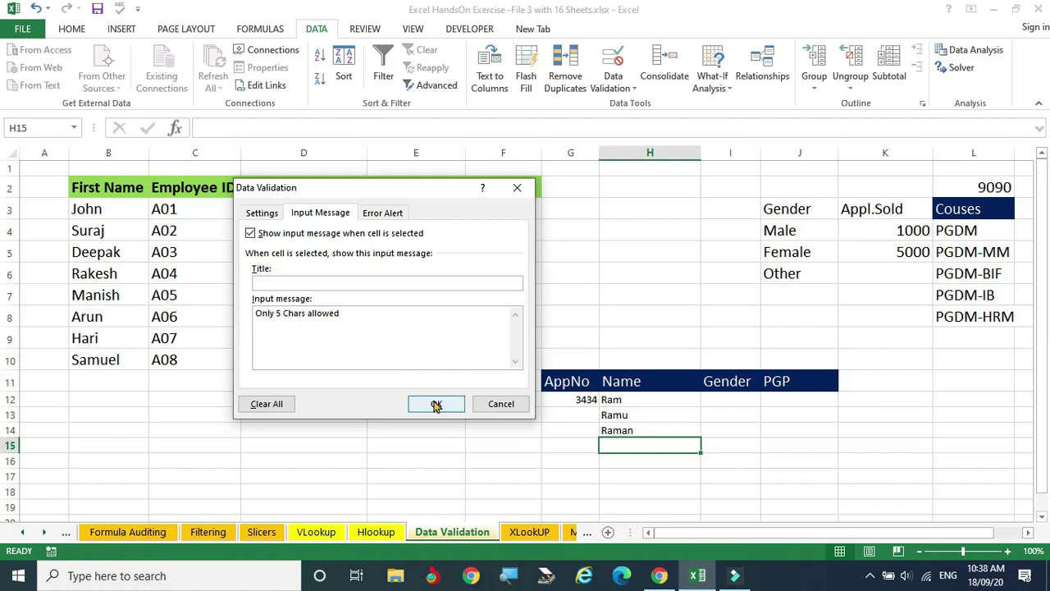
# - Apply the revised validation to all other cells with the same settings, and check the input message on H15
pyautogui.click(256, 215)
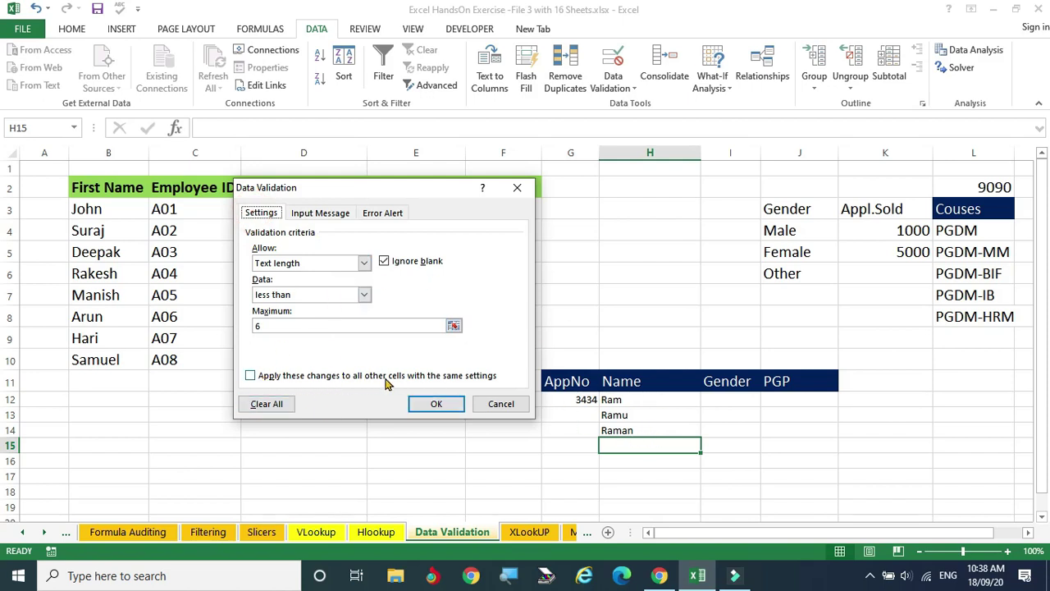
pyautogui.click(250, 376)
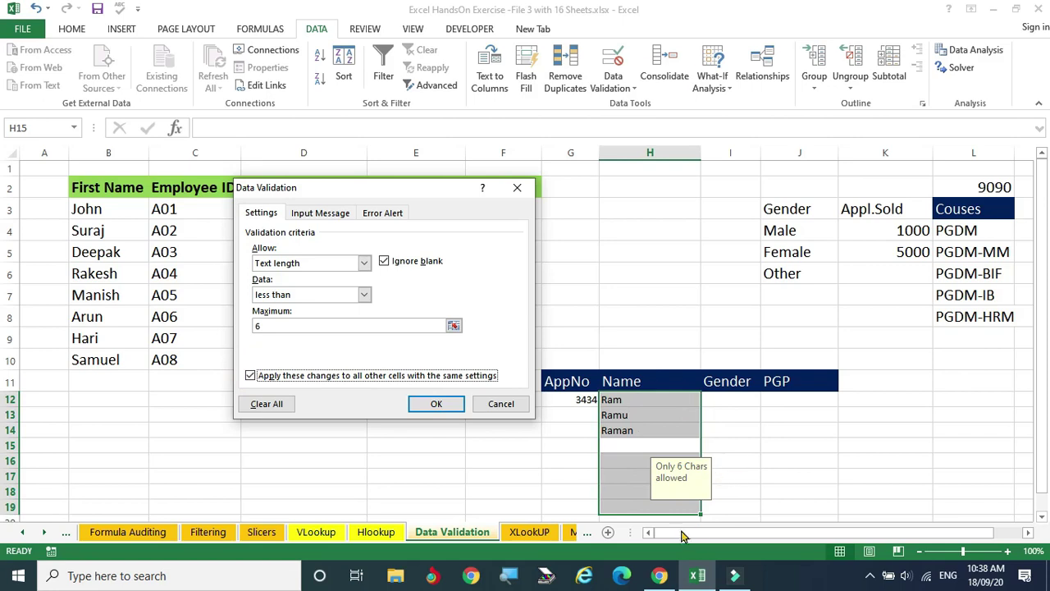
pyautogui.click(436, 403)
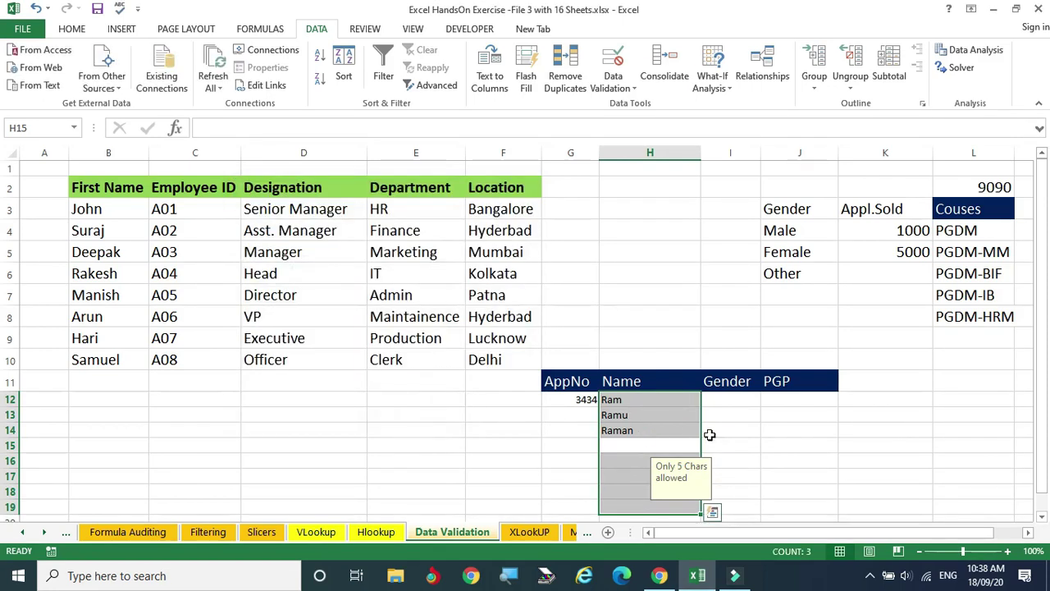
pyautogui.click(766, 433)
pyautogui.click(625, 446)
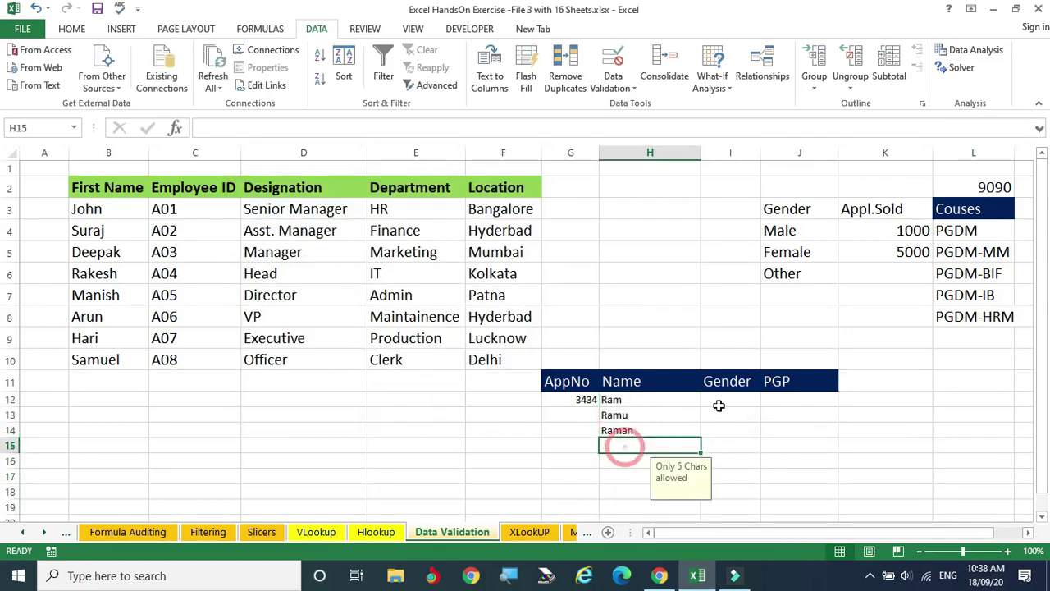
# - Restrict the first Gender cell, I12, to a list sourced from J4:J6 with data validation
pyautogui.click(722, 402)
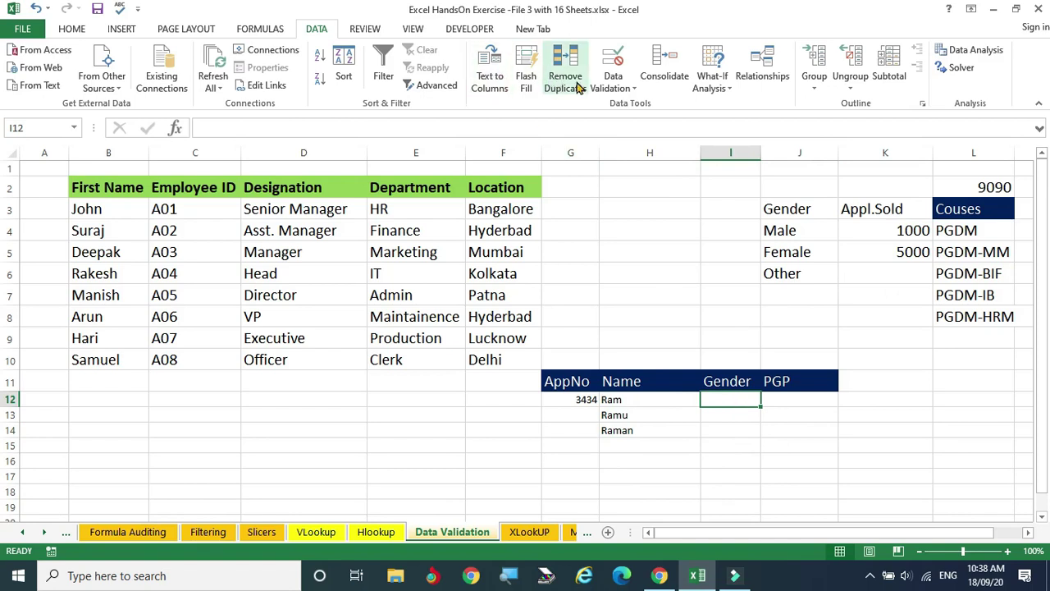
pyautogui.click(607, 87)
pyautogui.click(661, 104)
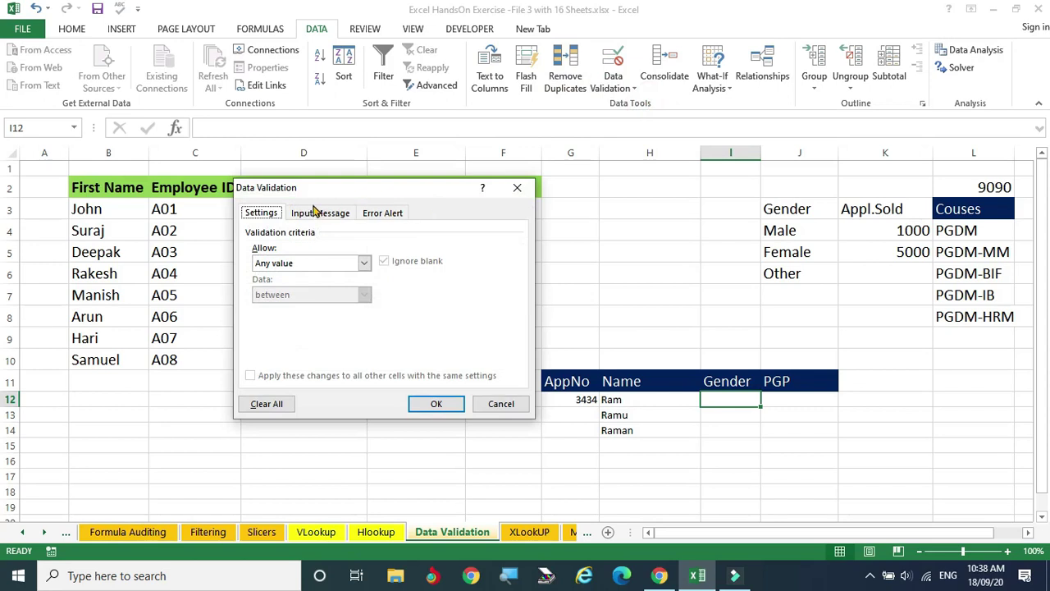
pyautogui.click(361, 263)
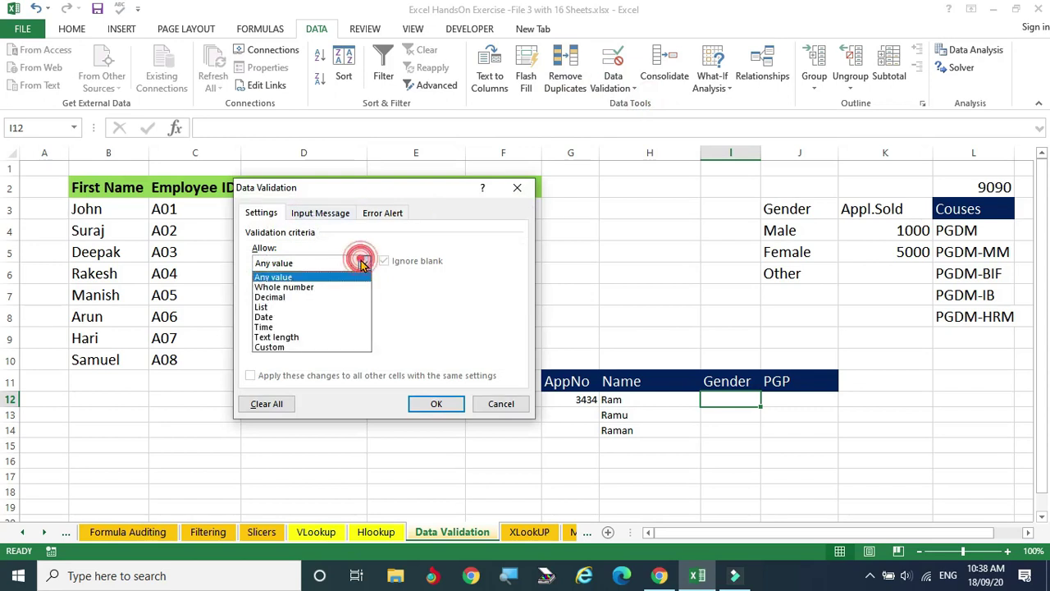
pyautogui.click(271, 309)
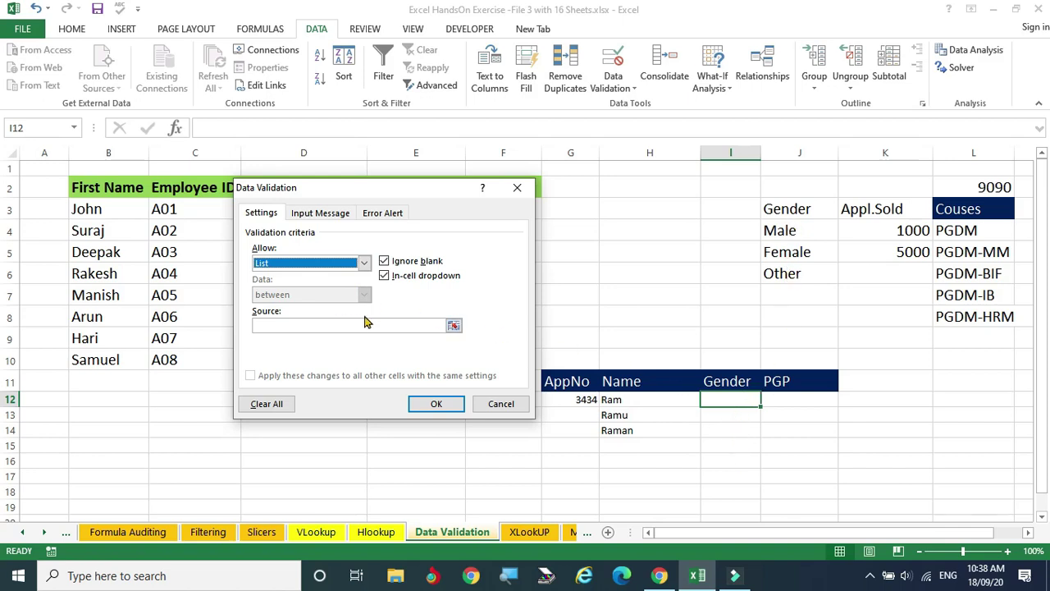
pyautogui.click(454, 325)
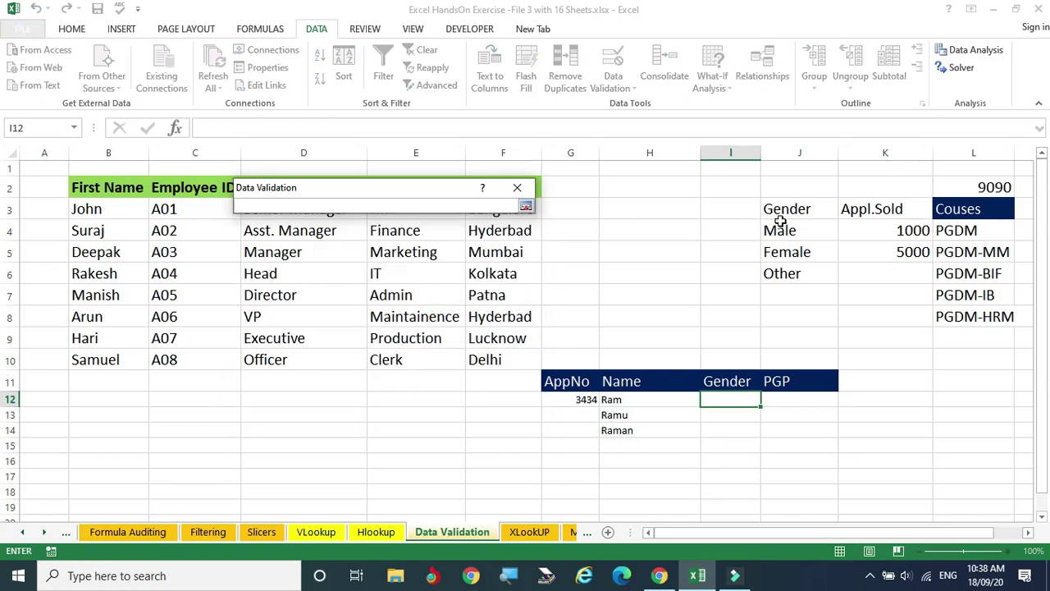
pyautogui.moveTo(789, 228); pyautogui.dragTo(793, 274)
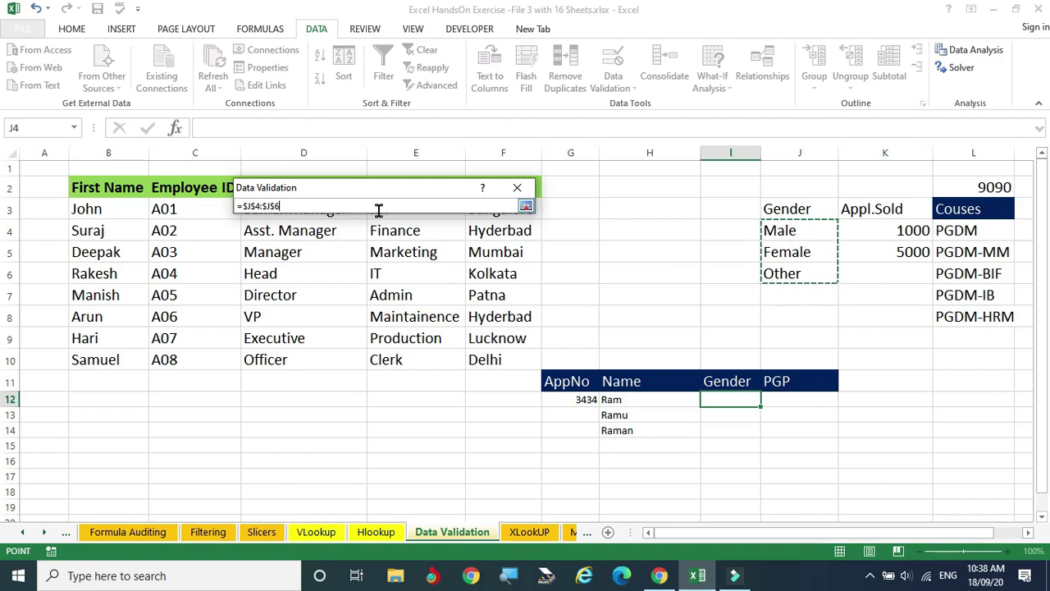
pyautogui.click(526, 208)
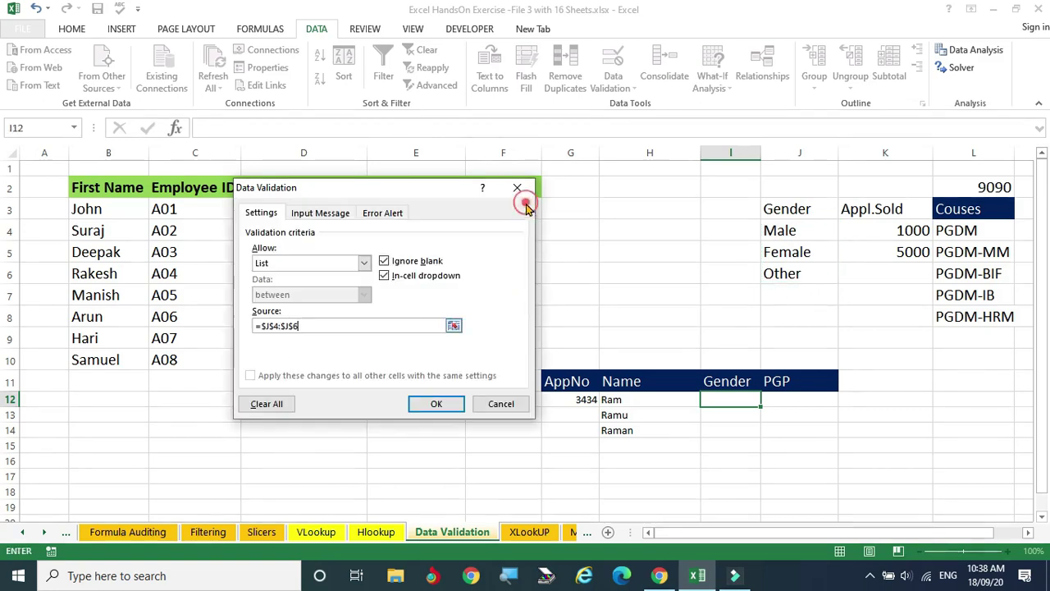
pyautogui.click(437, 404)
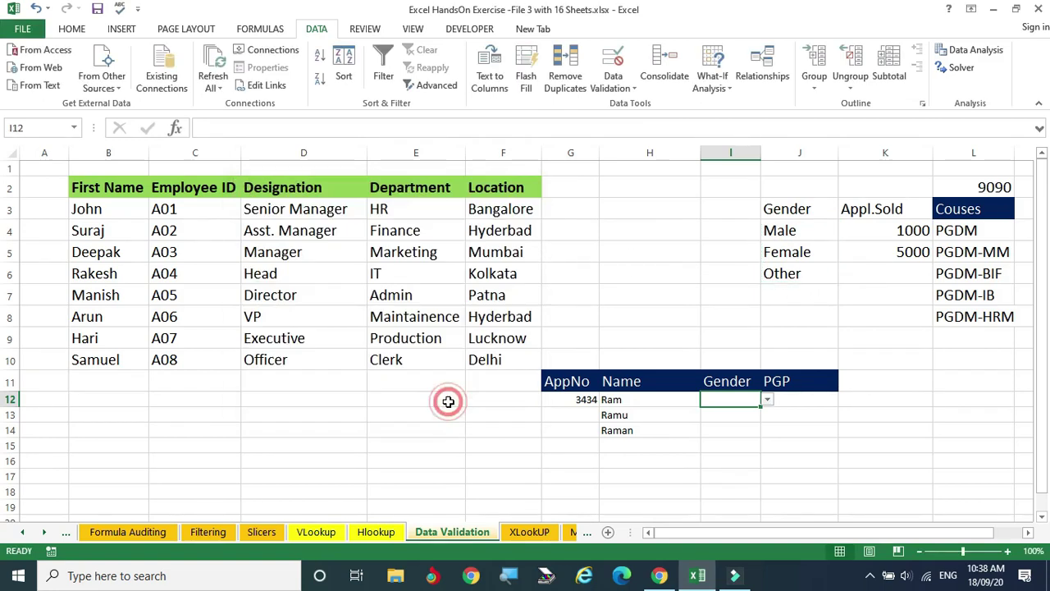
# - Check the Gender choices offered in I12 and copy its list validation down through I19
pyautogui.click(768, 400)
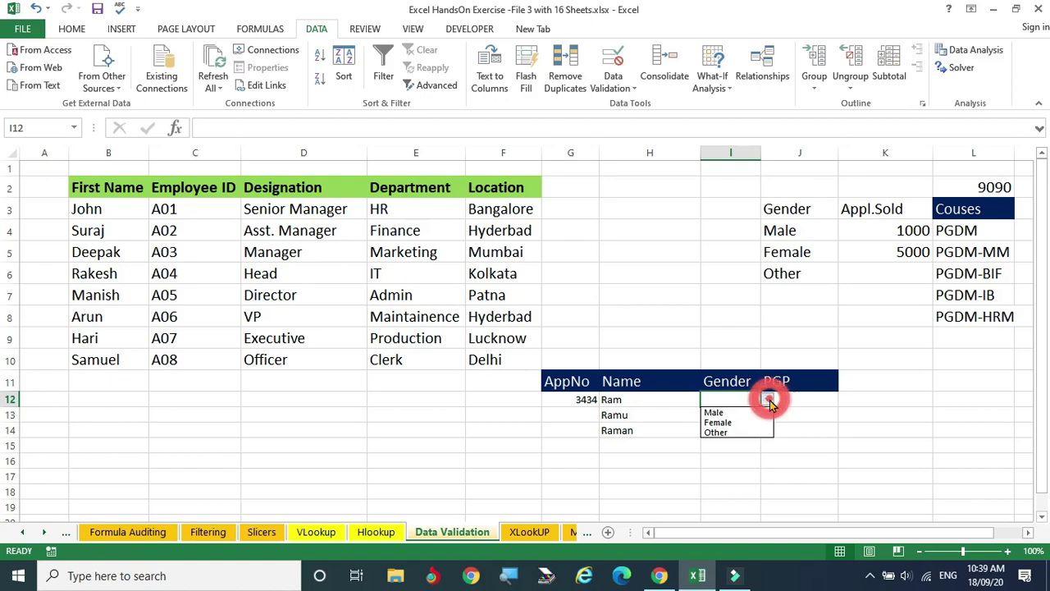
pyautogui.click(727, 397)
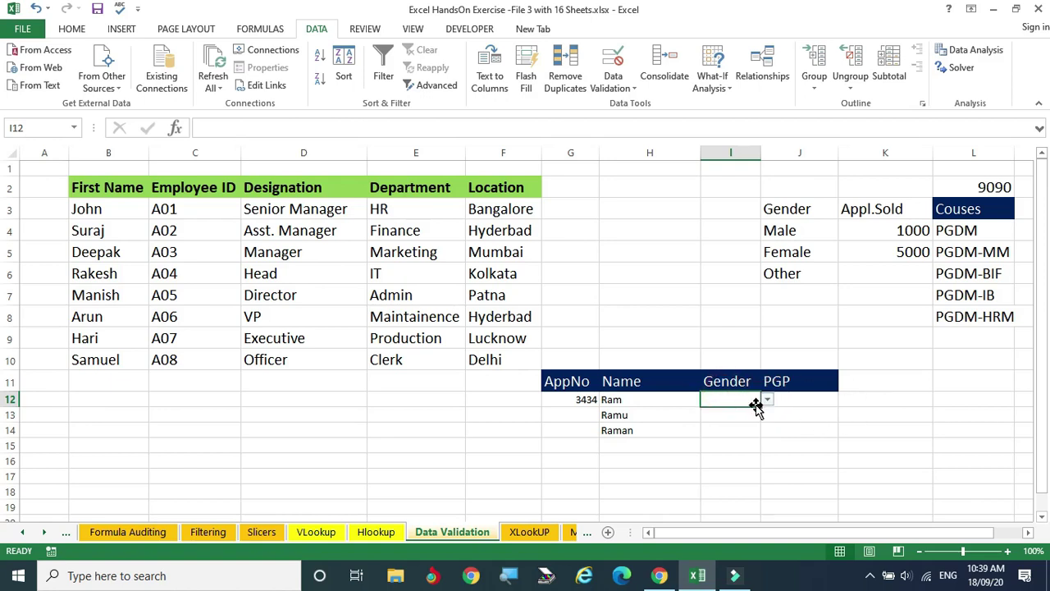
pyautogui.moveTo(760, 405); pyautogui.dragTo(767, 514)
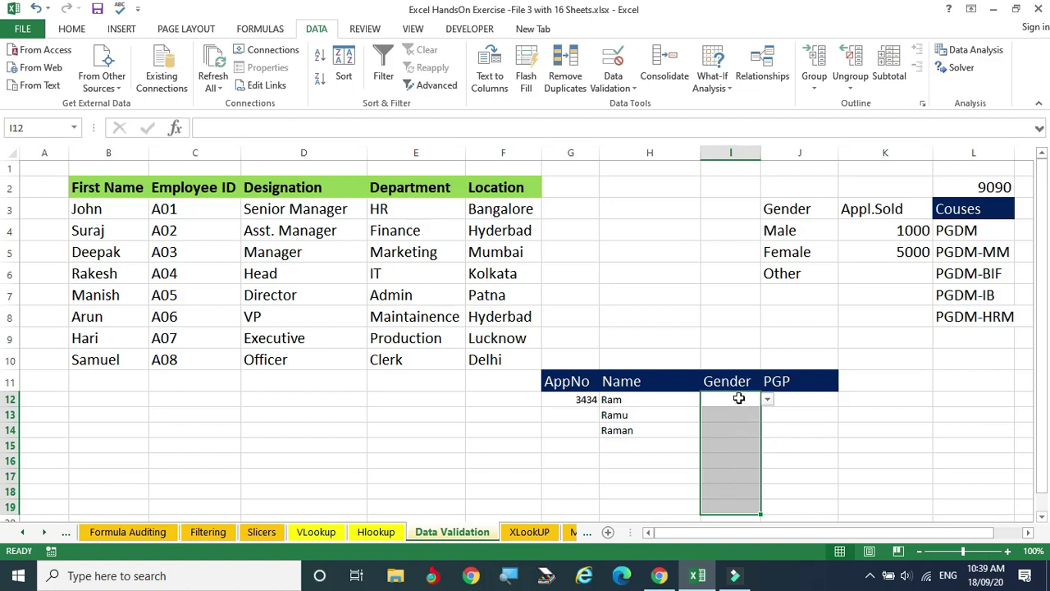
pyautogui.click(797, 432)
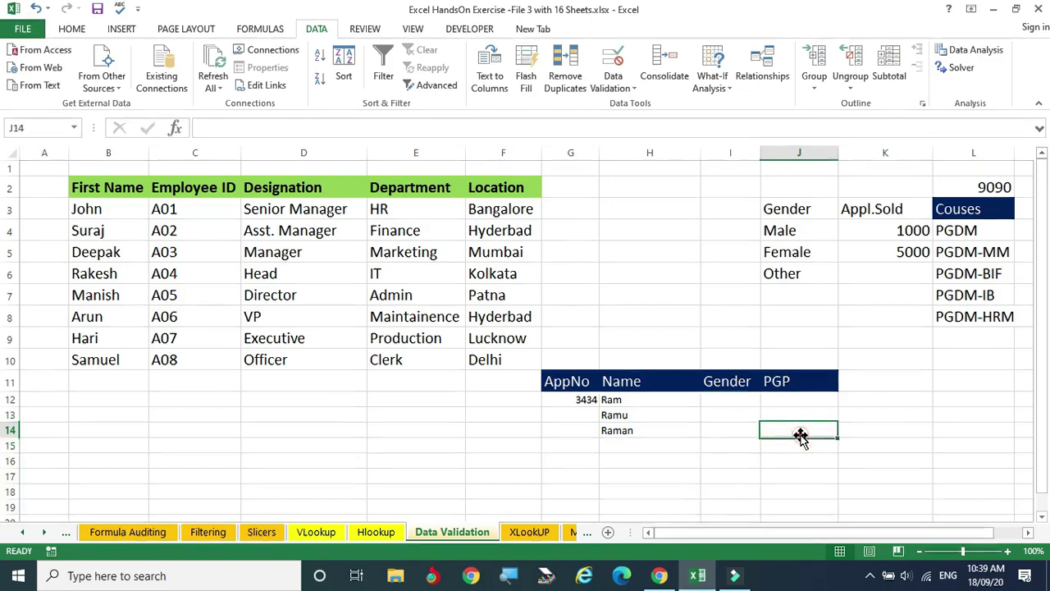
# - Test the Gender list by choosing Female in I16, Other in I13 and Male in I18
pyautogui.click(722, 462)
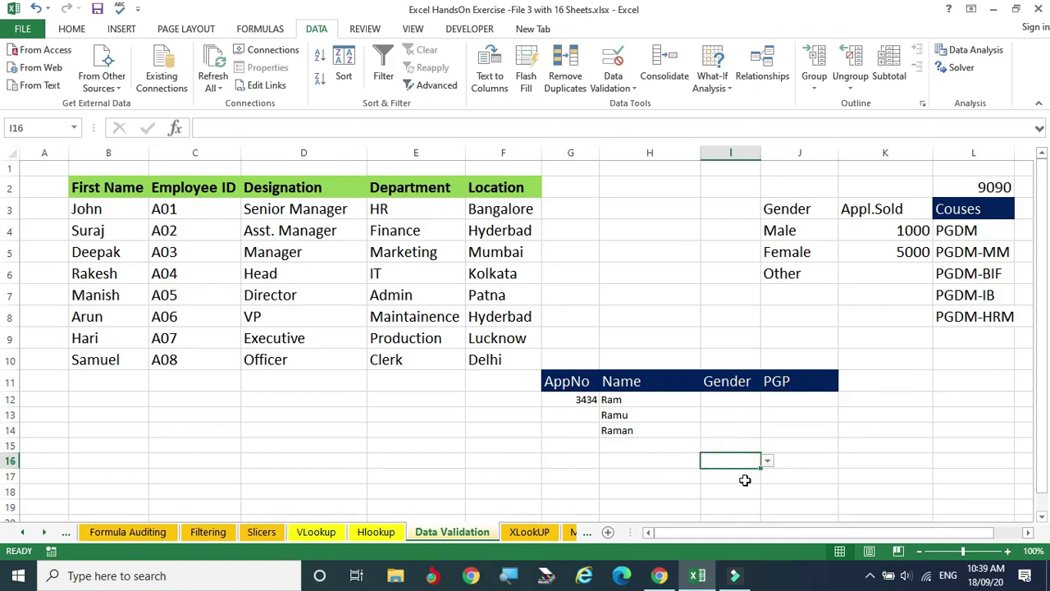
pyautogui.click(768, 462)
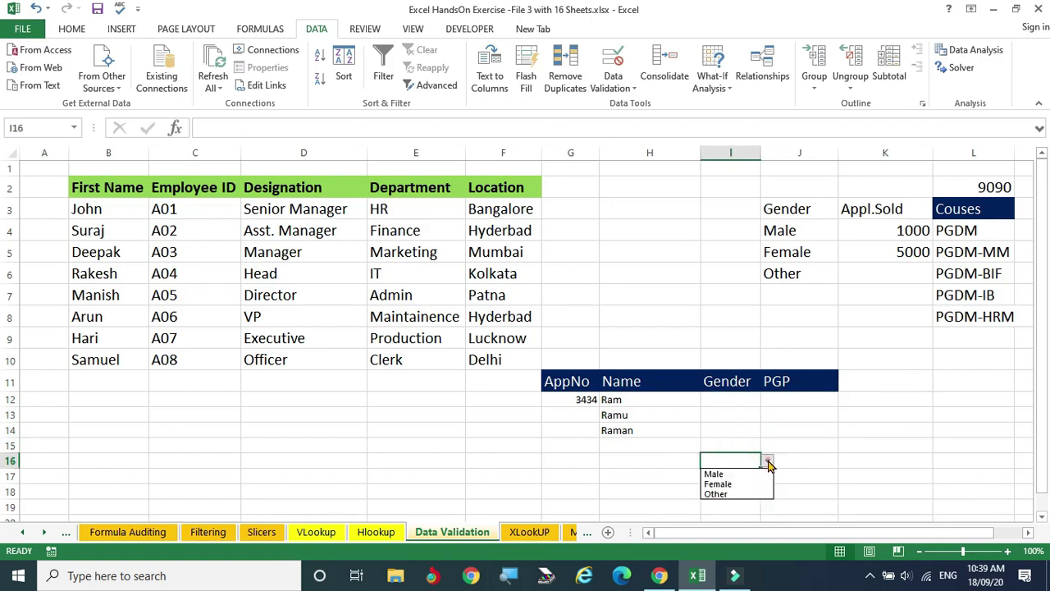
pyautogui.click(727, 486)
pyautogui.click(742, 414)
pyautogui.click(767, 416)
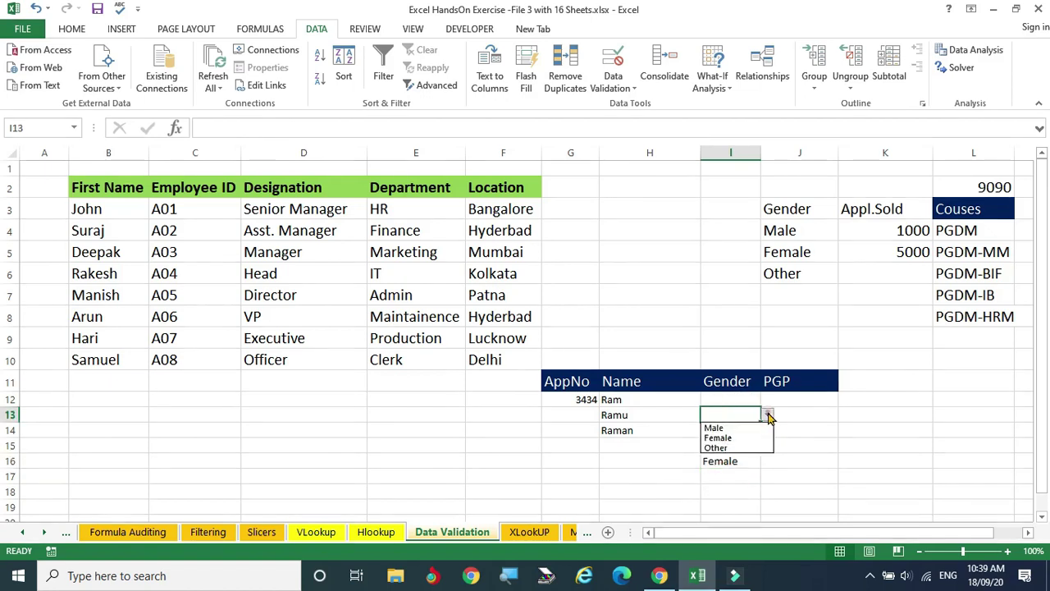
pyautogui.click(716, 447)
pyautogui.click(726, 492)
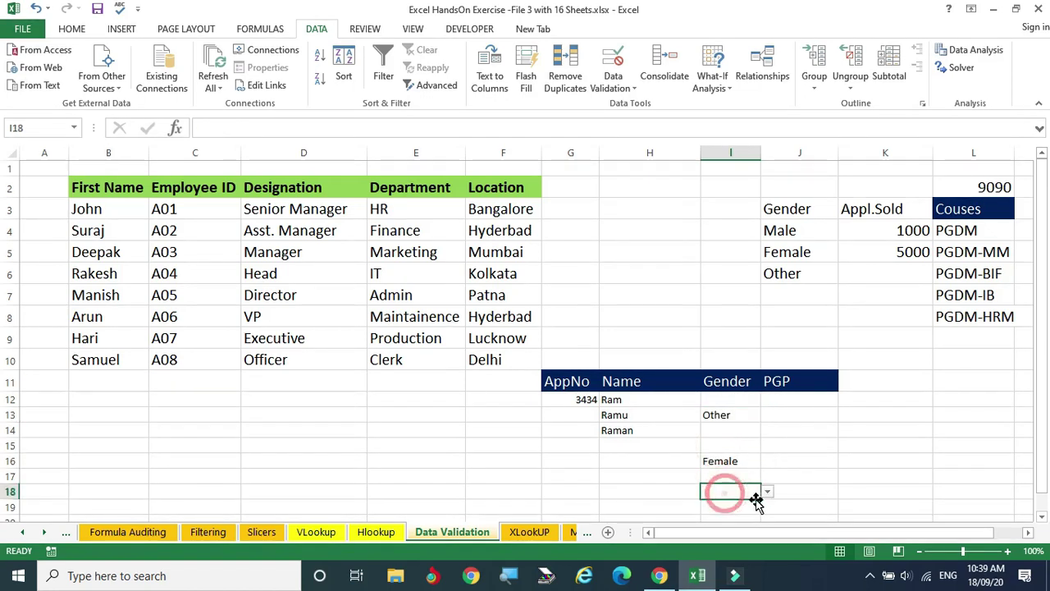
pyautogui.click(767, 491)
pyautogui.click(711, 500)
pyautogui.click(818, 414)
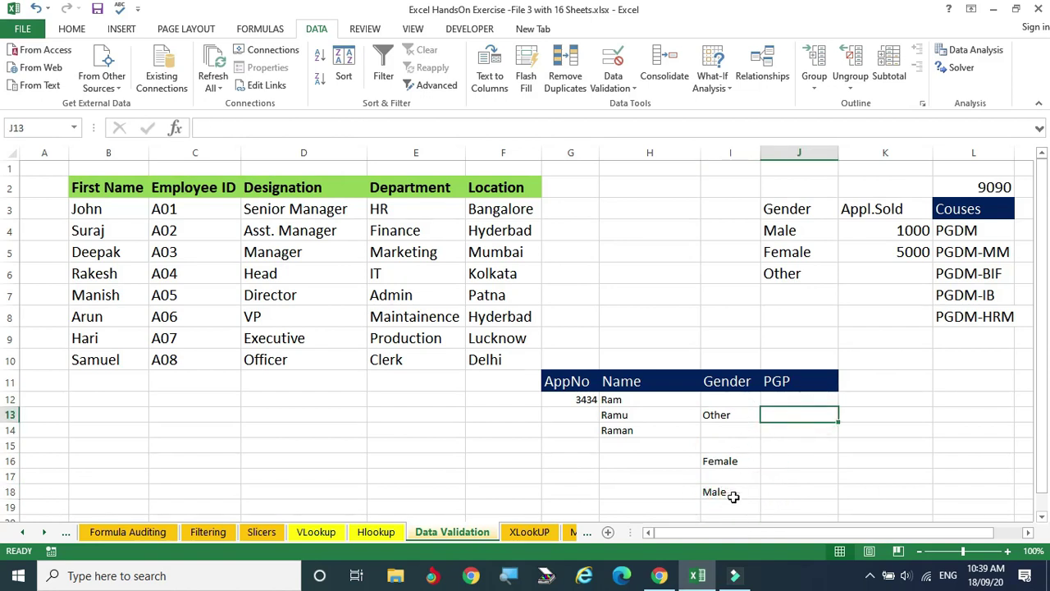
# - Restrict the PGP cells J12:J19 to a list sourced from L3:L9 with data validation
pyautogui.click(771, 381)
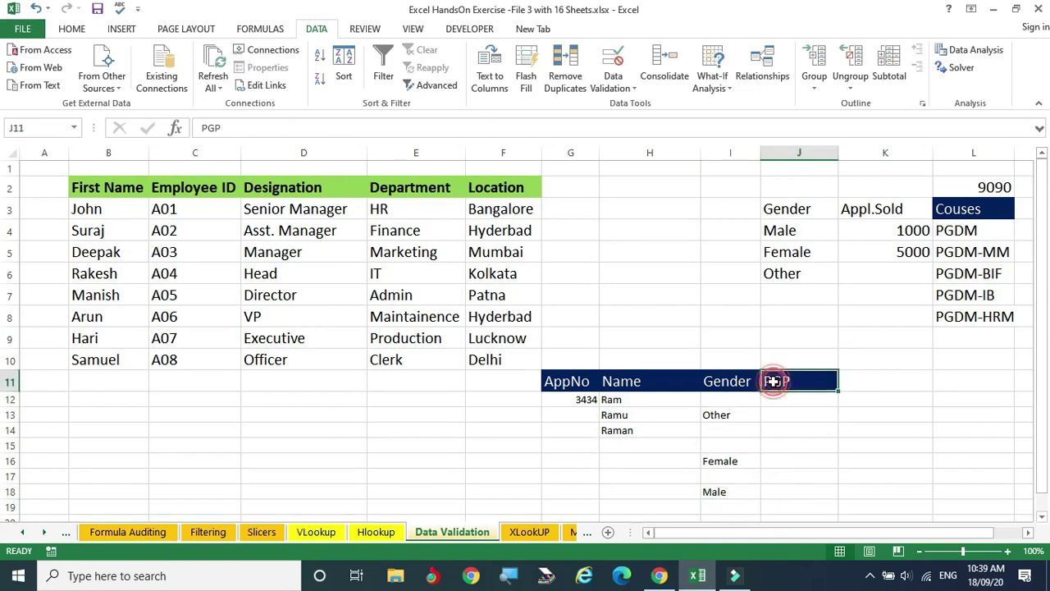
pyautogui.moveTo(797, 398); pyautogui.dragTo(802, 504)
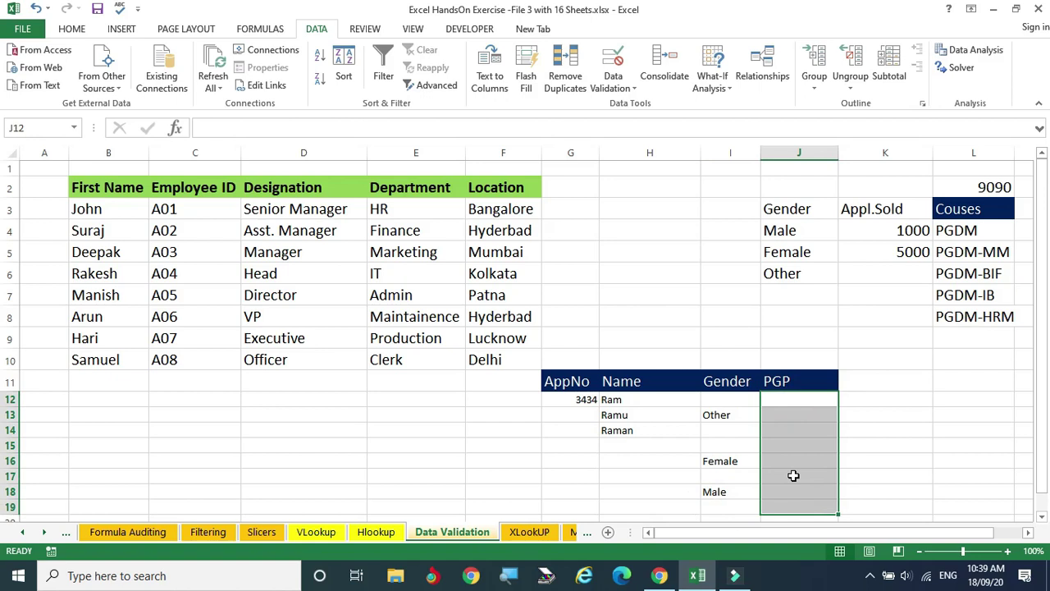
pyautogui.click(612, 86)
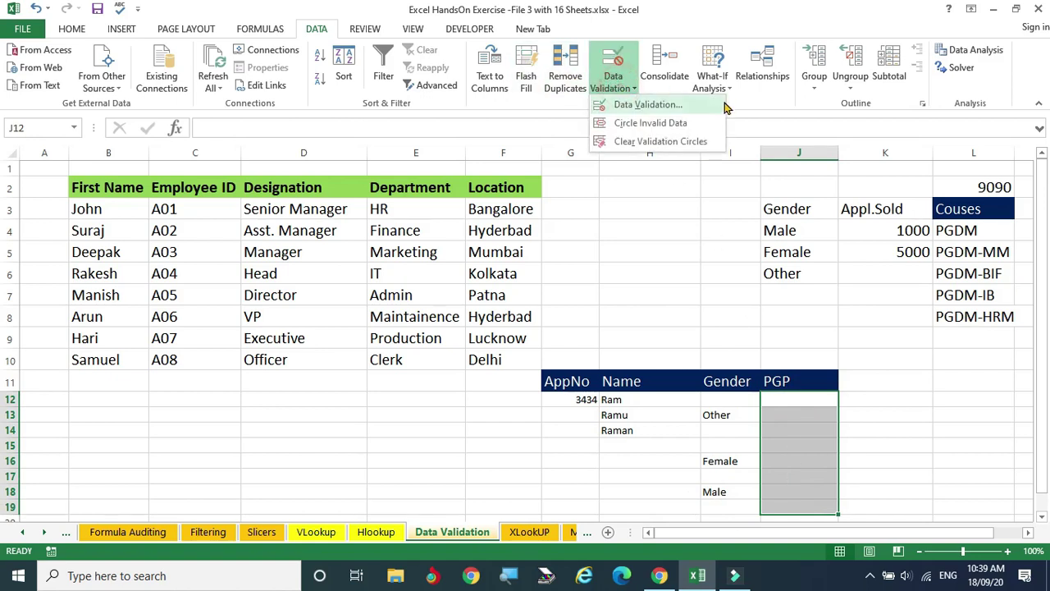
pyautogui.click(645, 106)
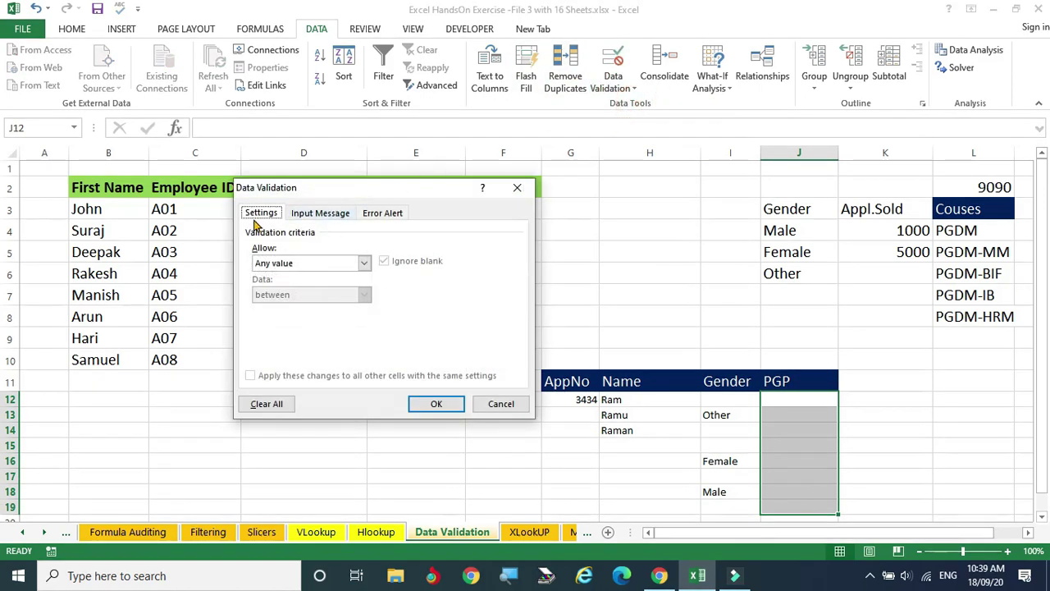
pyautogui.click(366, 264)
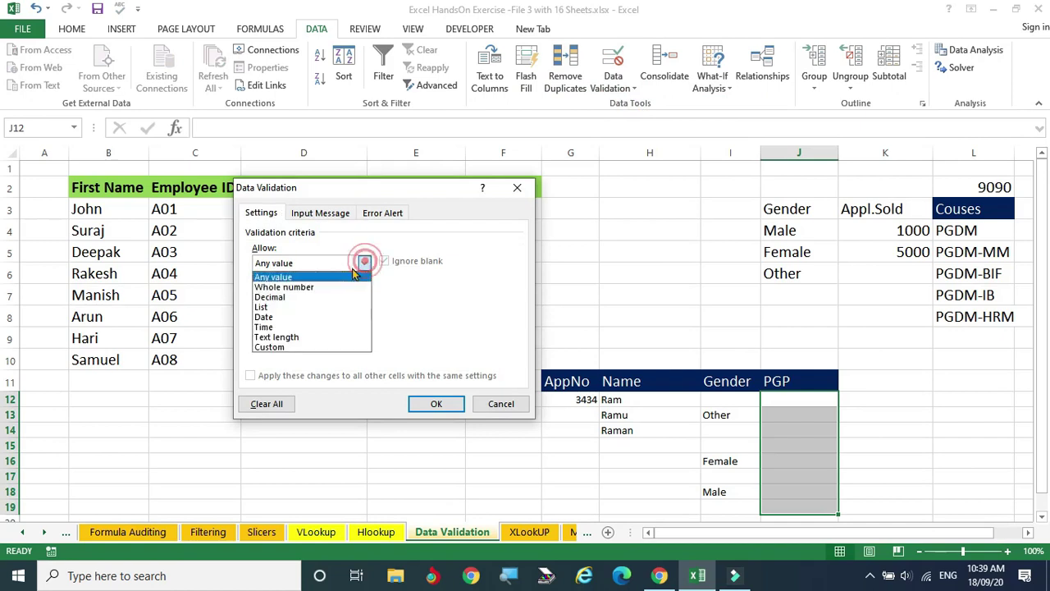
pyautogui.click(257, 308)
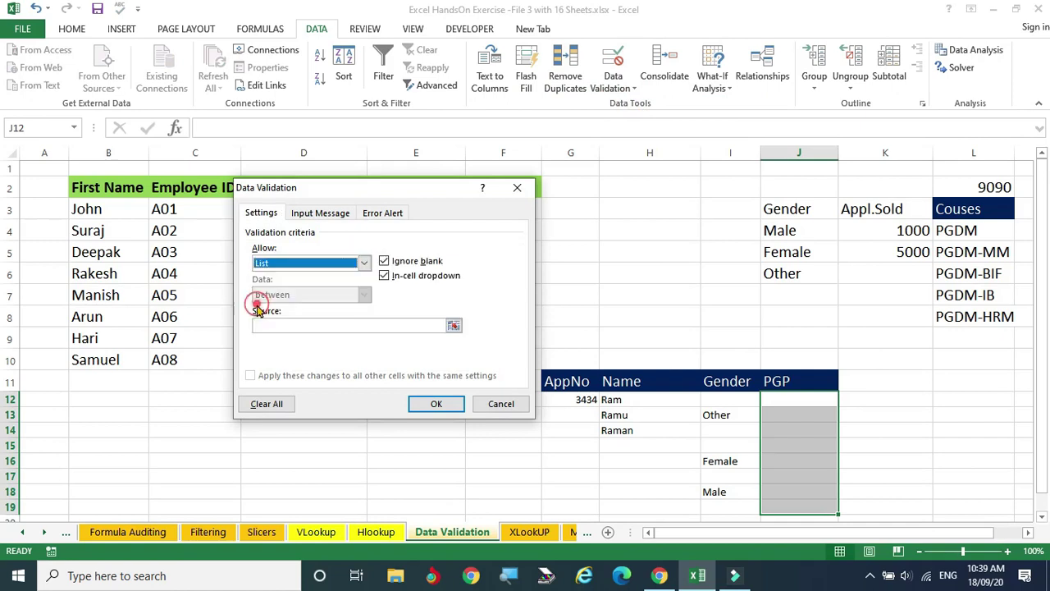
pyautogui.click(454, 326)
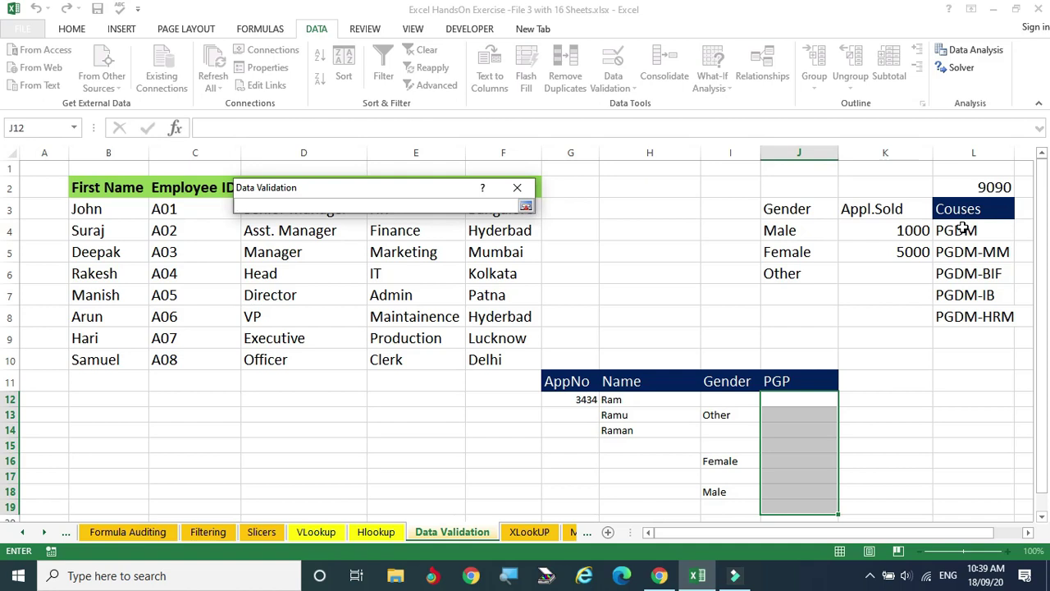
pyautogui.moveTo(963, 210); pyautogui.dragTo(966, 335)
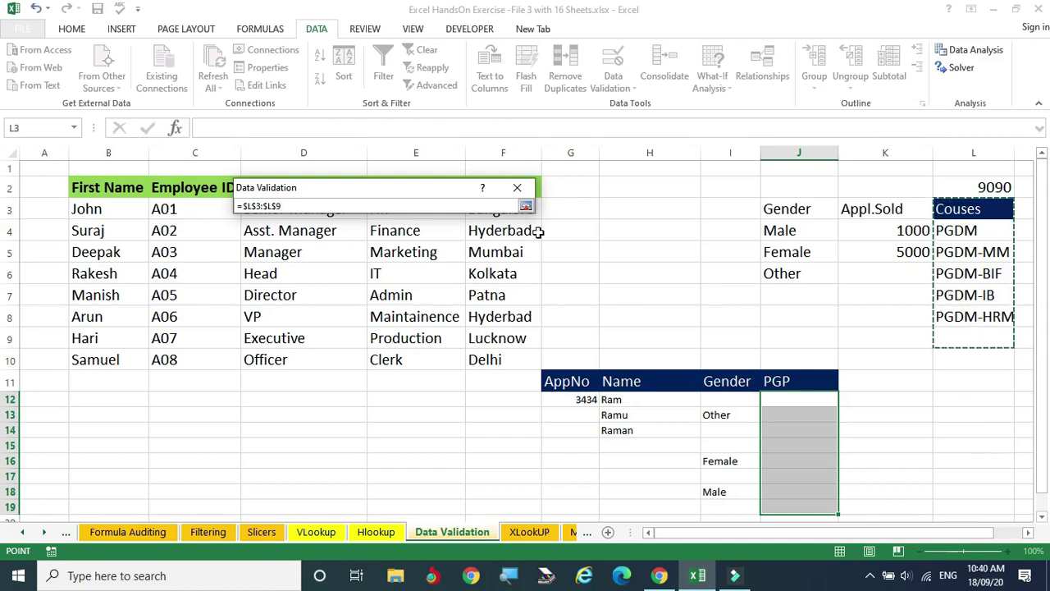
pyautogui.click(526, 208)
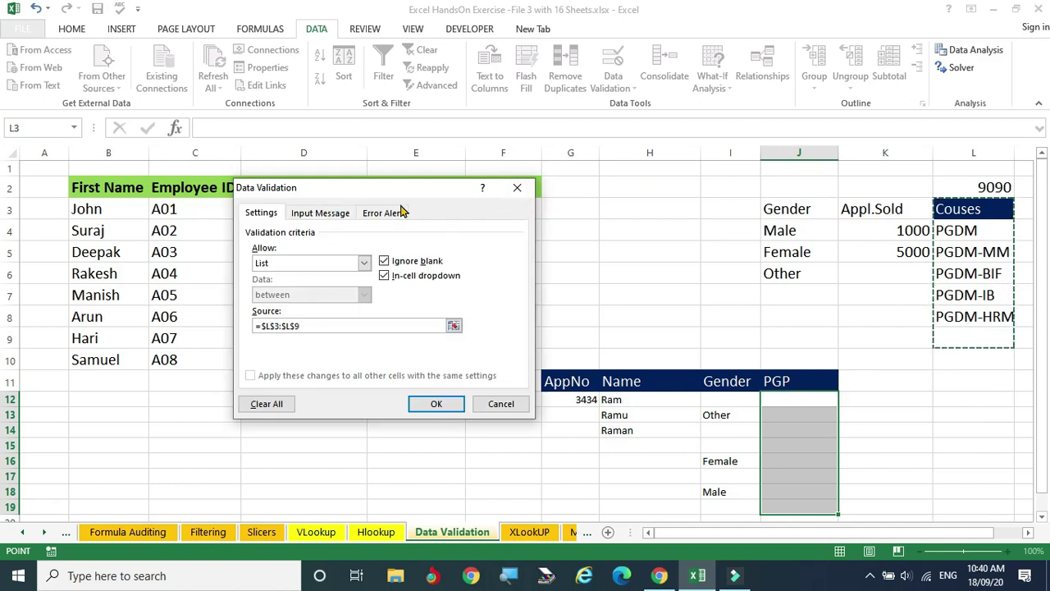
pyautogui.click(439, 403)
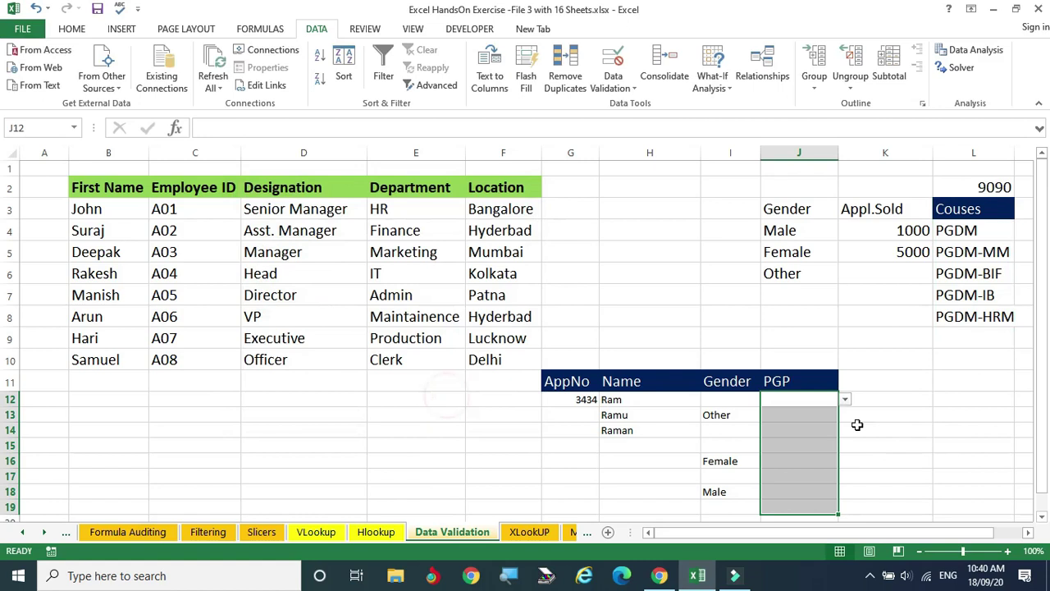
# - Check the PGP choices offered in J12 and choose Couses
pyautogui.click(939, 425)
pyautogui.click(800, 400)
pyautogui.click(844, 400)
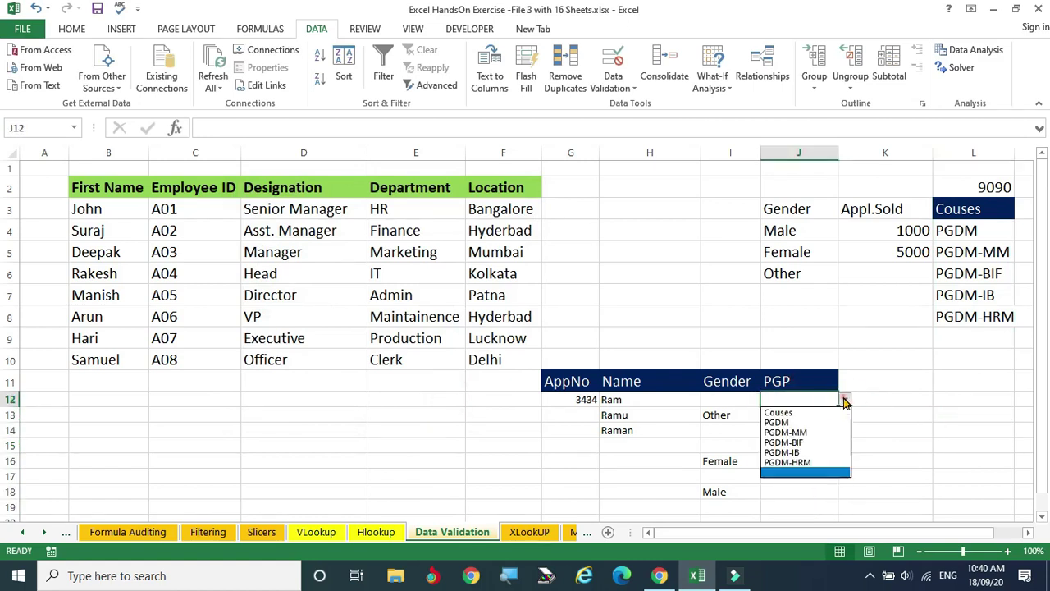
pyautogui.click(780, 412)
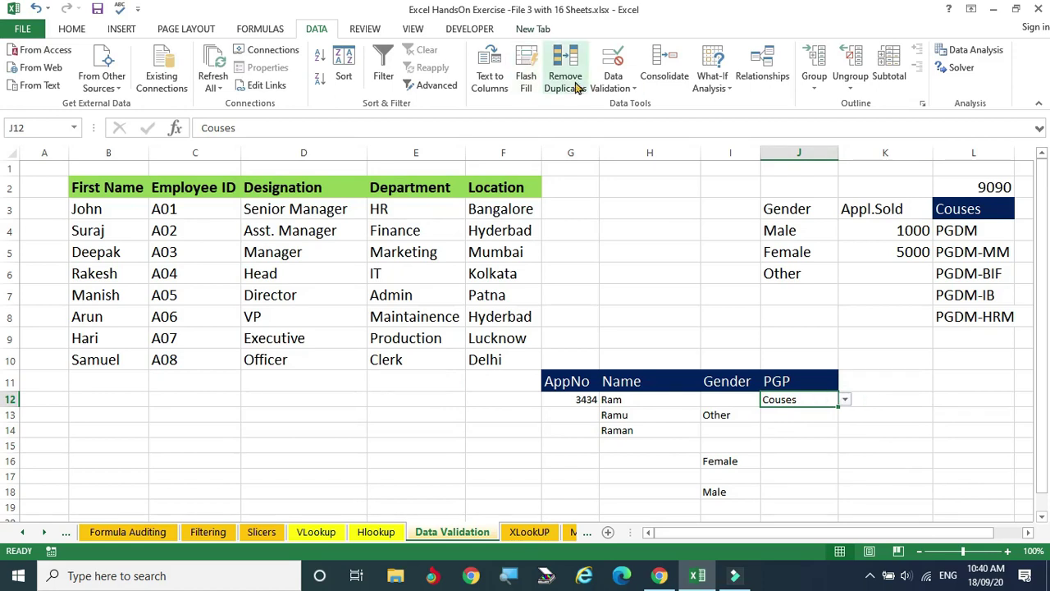
# - Change the PGP list source to L4:L9 and apply the change to all other cells with the same settings
pyautogui.click(614, 82)
pyautogui.click(645, 104)
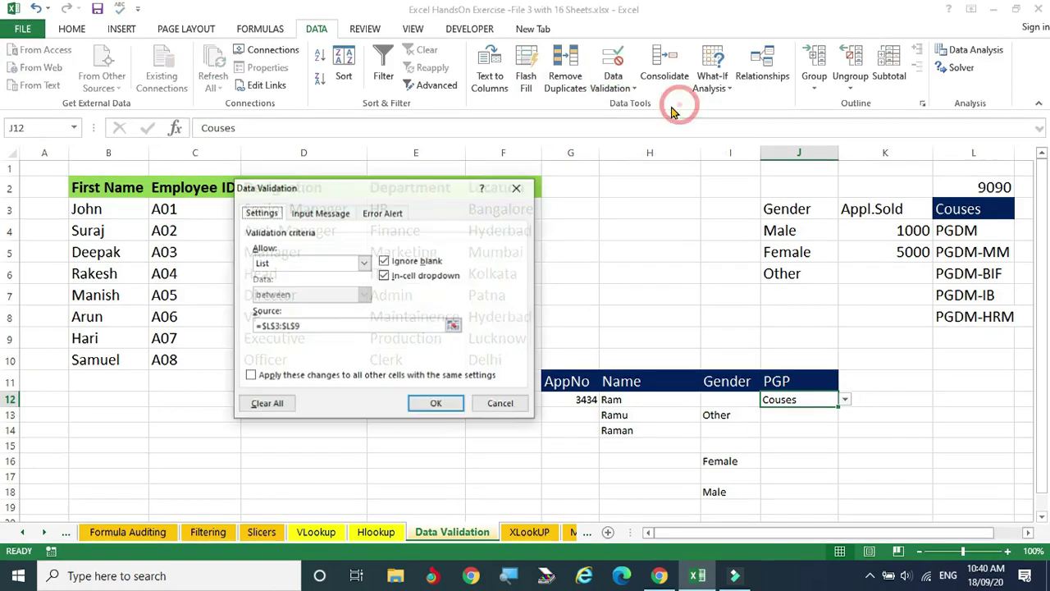
pyautogui.click(454, 326)
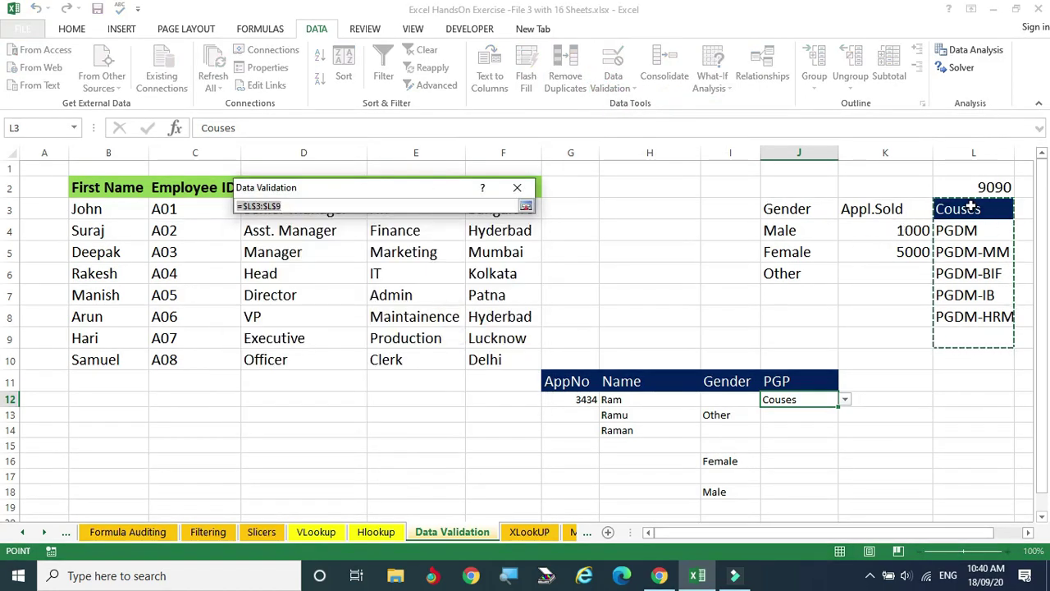
pyautogui.moveTo(970, 230); pyautogui.dragTo(970, 336)
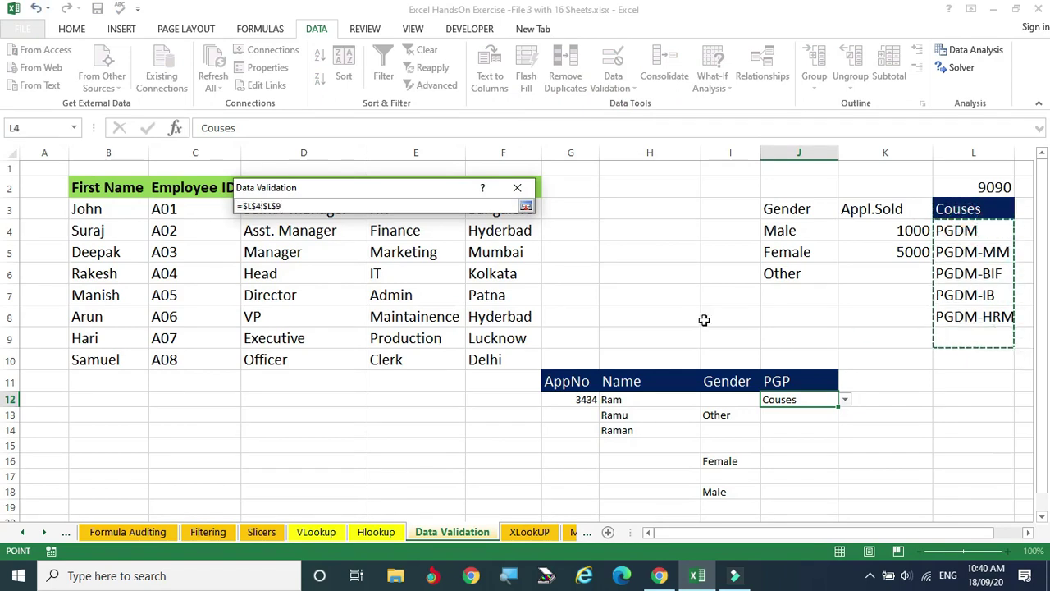
pyautogui.click(526, 206)
pyautogui.click(250, 375)
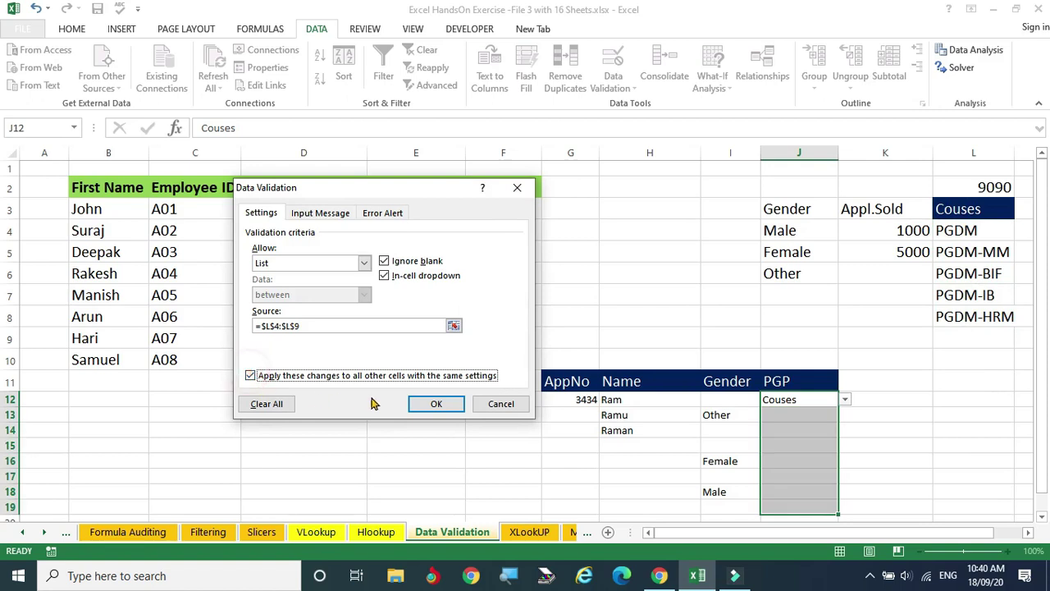
pyautogui.click(436, 403)
# - Test the corrected PGP list in J12 by choosing PGDM and switching the choice to PGDM-MM
pyautogui.click(983, 378)
pyautogui.click(797, 400)
pyautogui.click(844, 400)
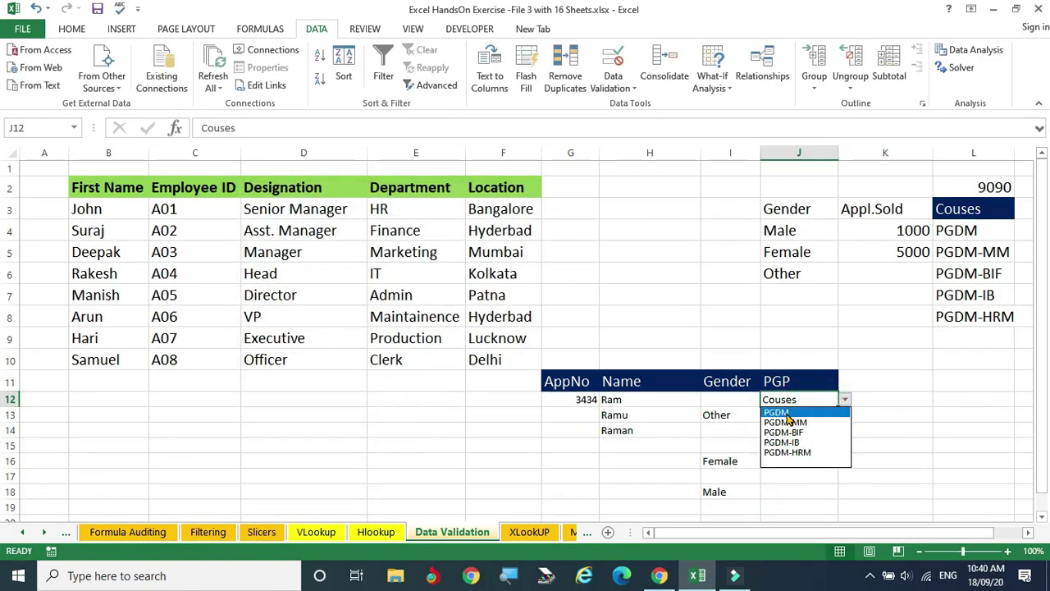
pyautogui.click(786, 413)
pyautogui.click(914, 376)
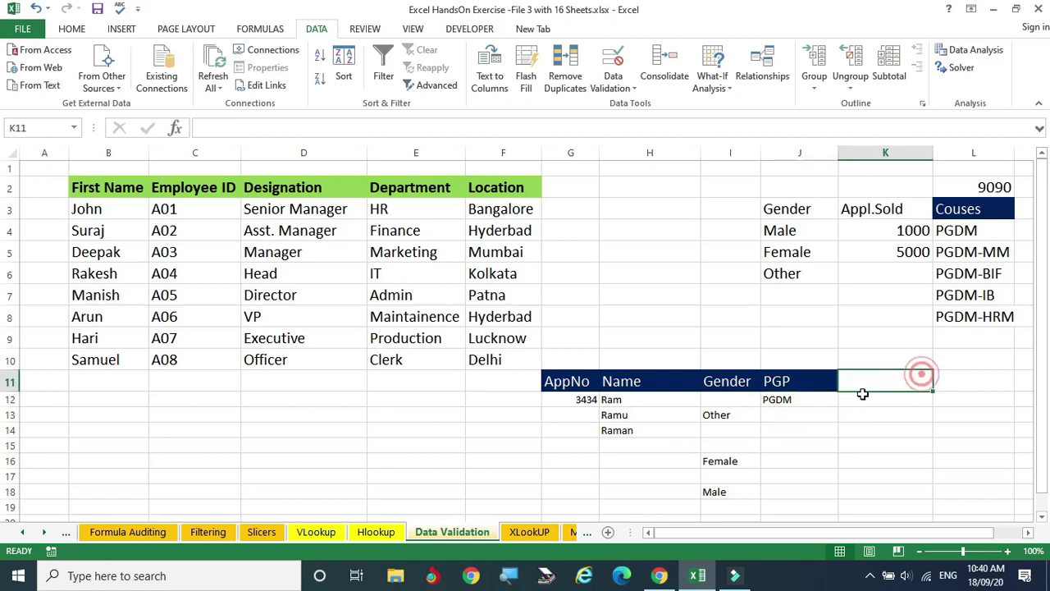
pyautogui.click(810, 398)
pyautogui.click(844, 399)
pyautogui.click(788, 412)
pyautogui.click(845, 400)
pyautogui.click(790, 423)
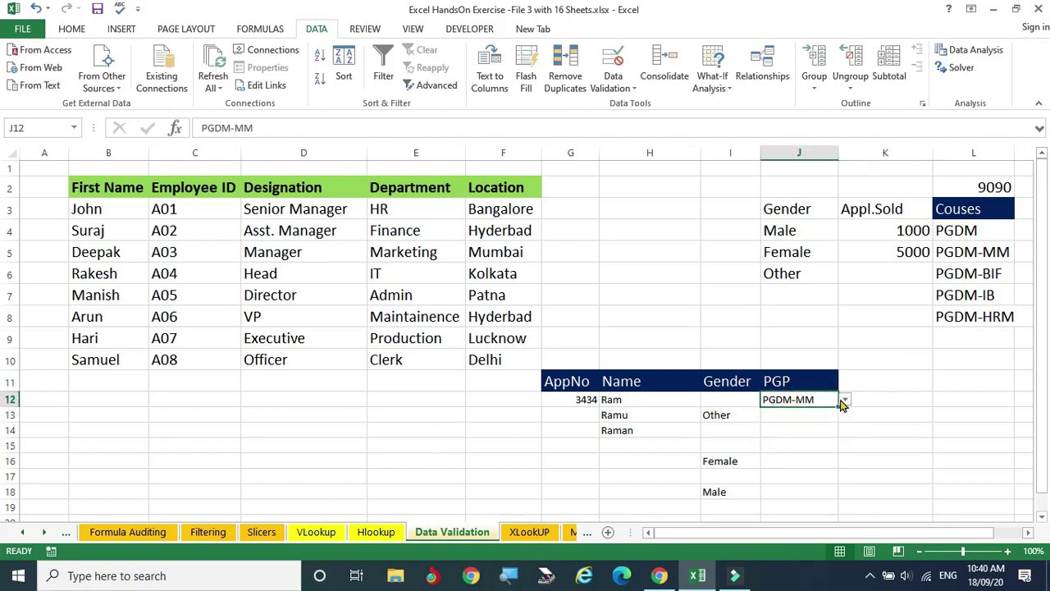
# - Choose PGDM-BIF in J13 and PGDM in J17 from the PGP list
pyautogui.click(800, 415)
pyautogui.click(845, 415)
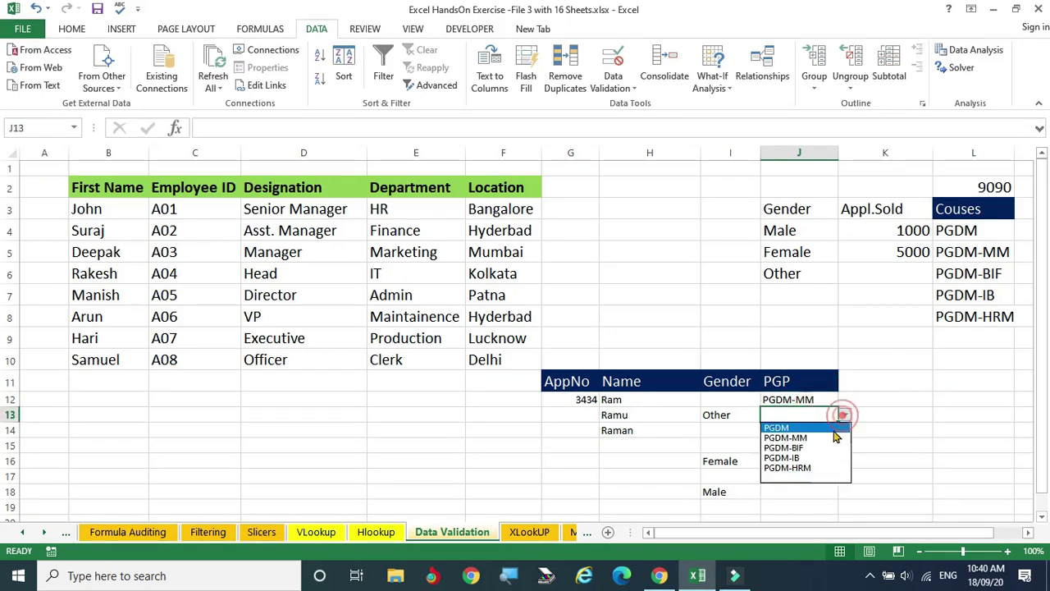
pyautogui.click(786, 439)
pyautogui.click(845, 415)
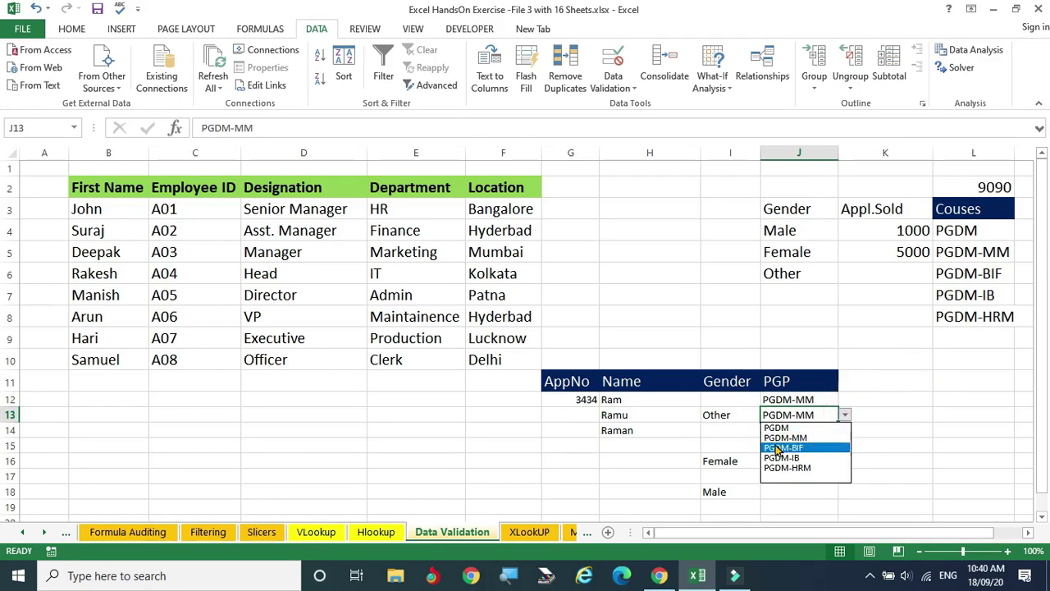
pyautogui.click(779, 445)
pyautogui.click(809, 478)
pyautogui.click(844, 476)
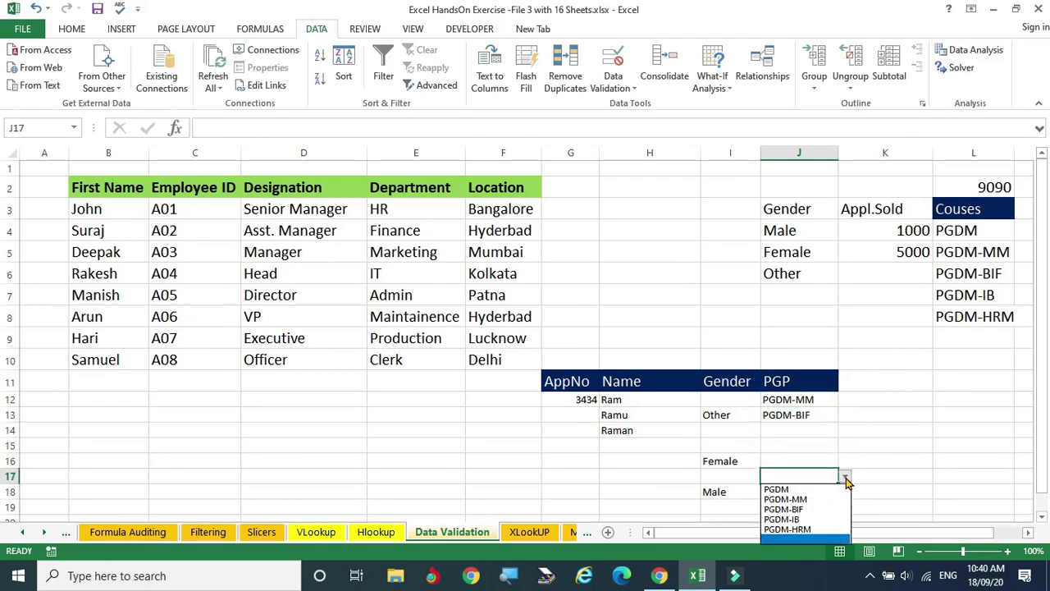
pyautogui.click(777, 490)
# - Add a DOB header in K11, beside the PGP header
pyautogui.click(896, 379)
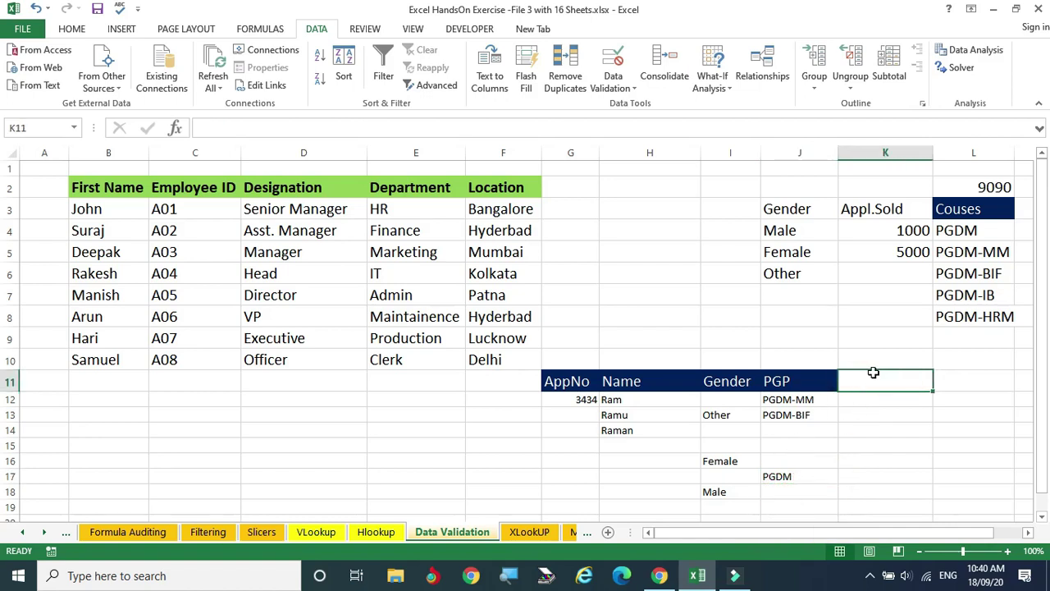
pyautogui.write('DOB')
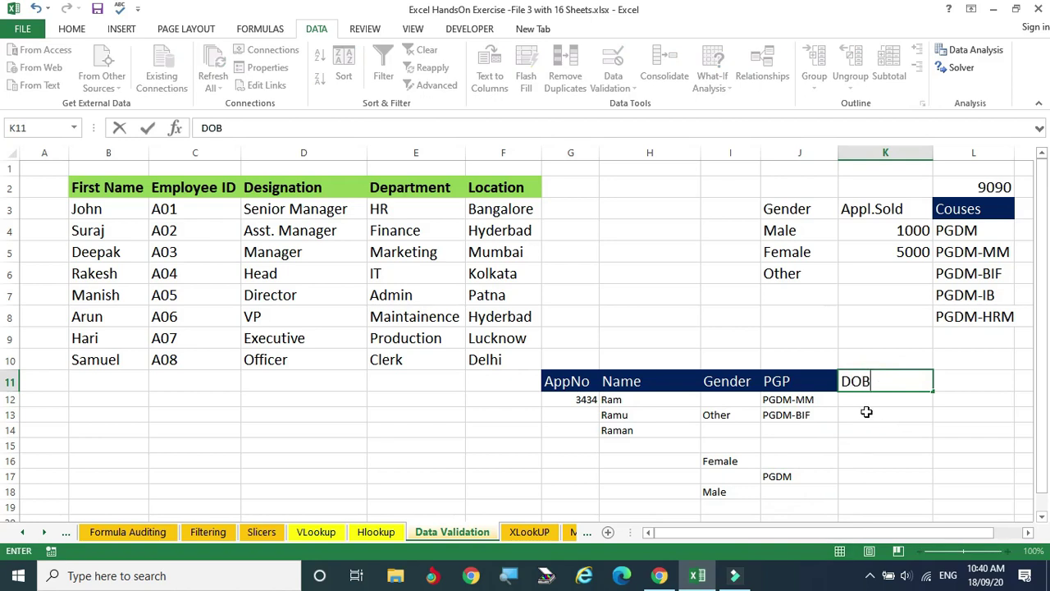
pyautogui.press('Return')
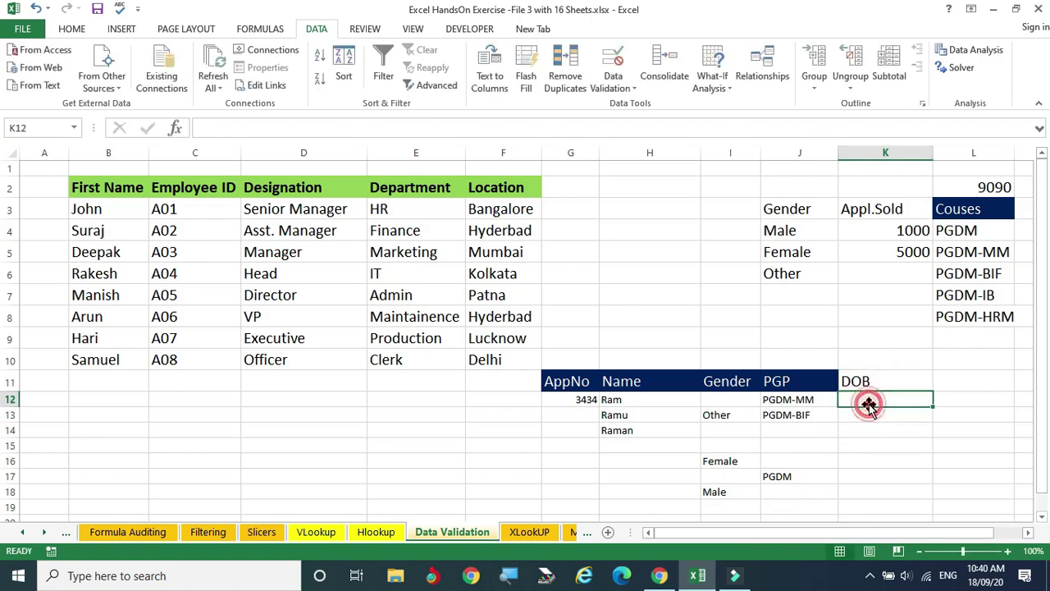
# - Copy only the formatting of the PGP header onto the DOB header in K11
pyautogui.click(789, 379)
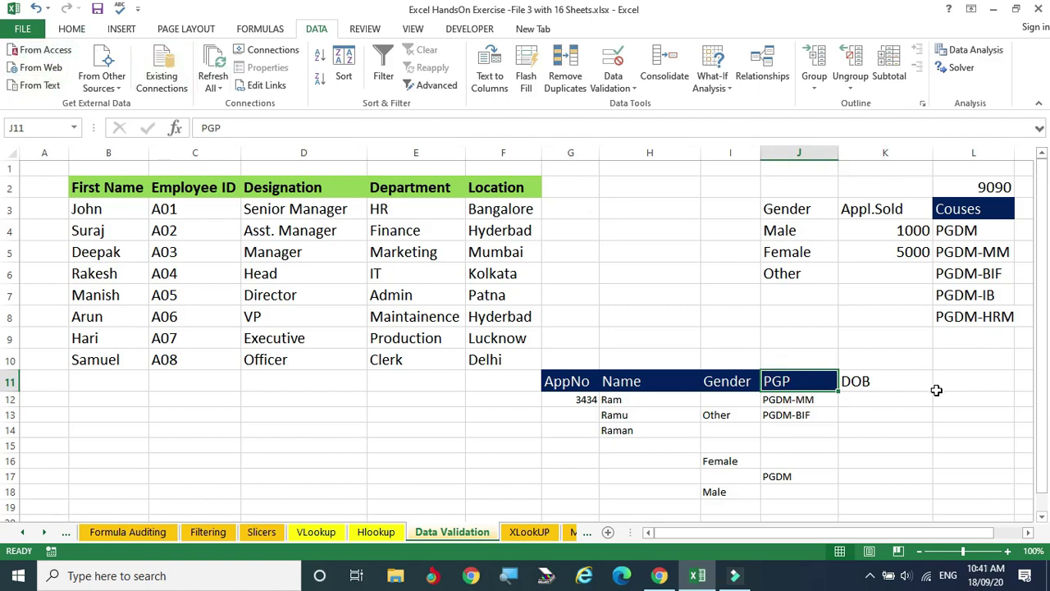
pyautogui.hotkey('ctrl', 'c')
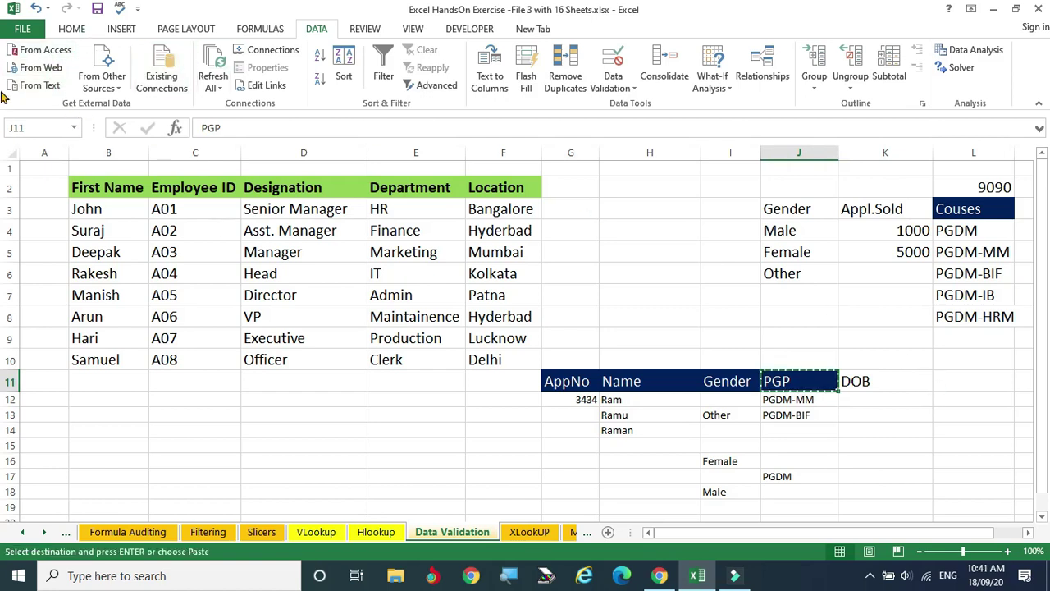
pyautogui.click(855, 380)
pyautogui.rightClick(856, 380)
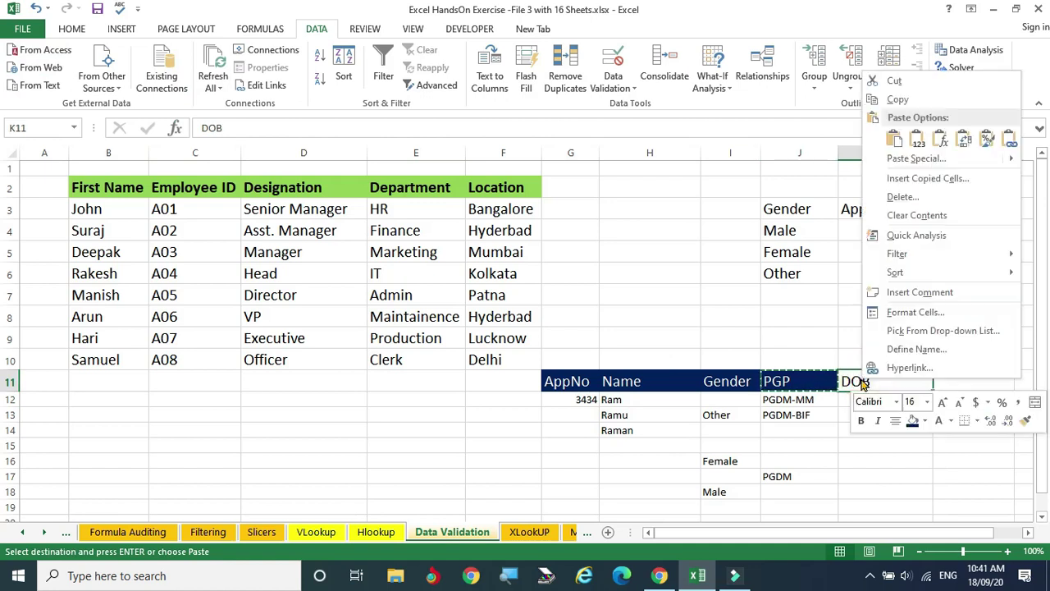
pyautogui.click(915, 158)
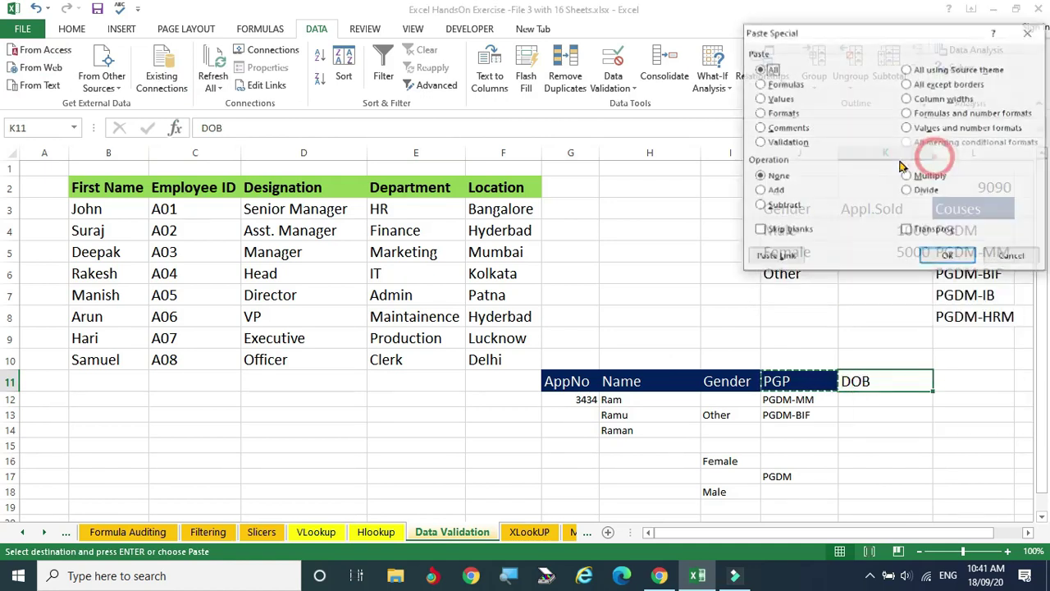
pyautogui.click(761, 114)
pyautogui.click(944, 256)
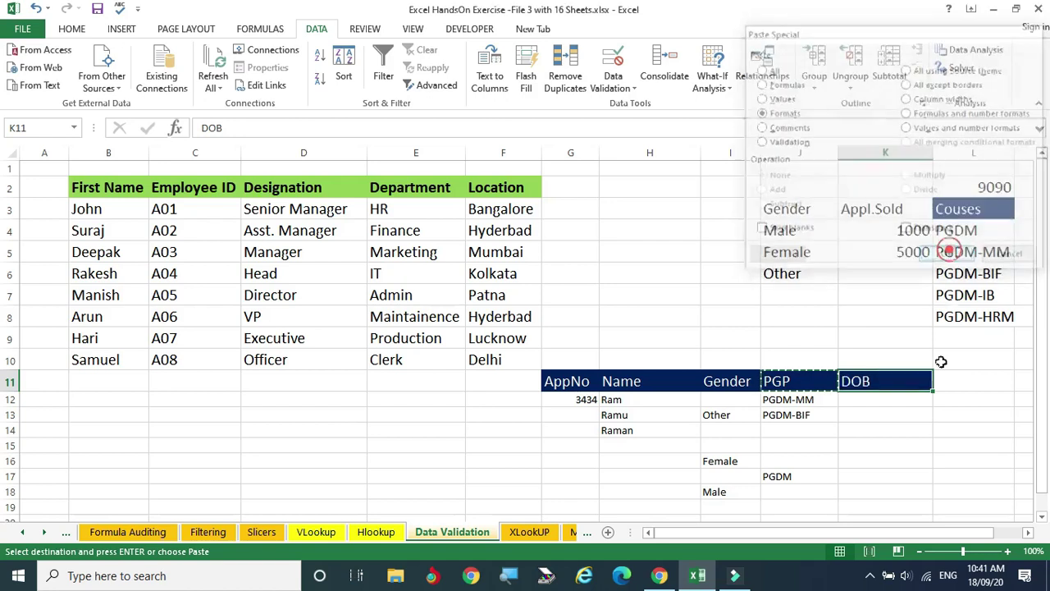
pyautogui.click(881, 460)
pyautogui.press('Escape')
# - Try to restrict the DOB cells K12:K19 to dates greater than 3.31.1998 with data validation
pyautogui.click(870, 398)
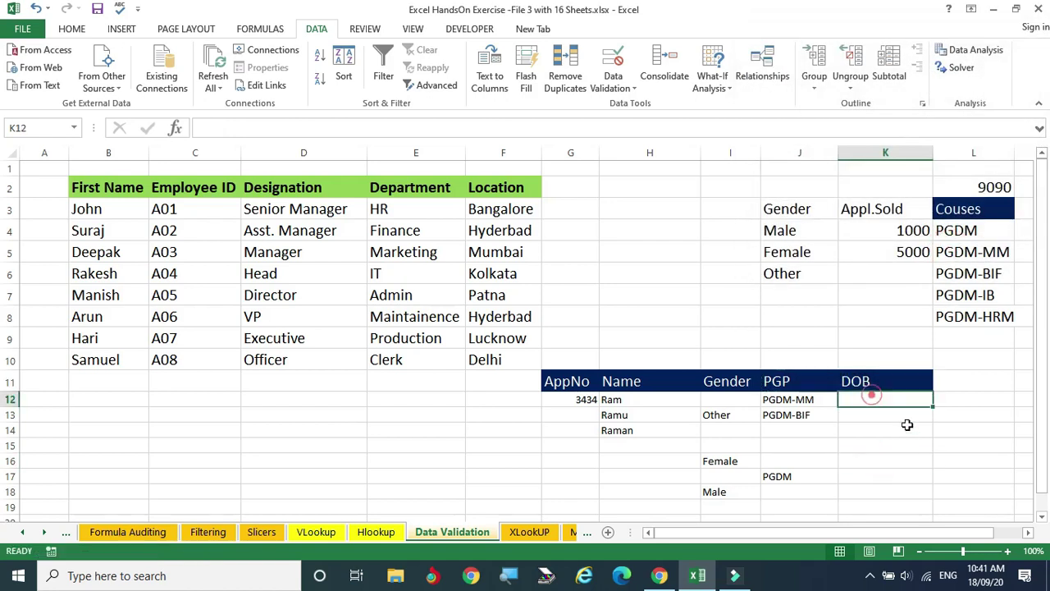
pyautogui.moveTo(905, 401); pyautogui.dragTo(895, 514)
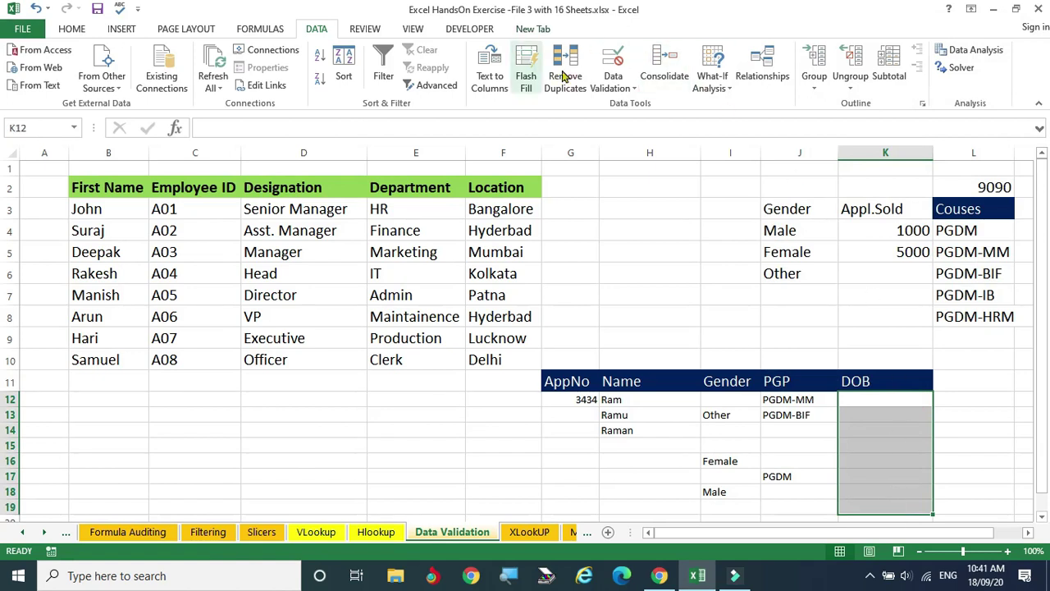
pyautogui.click(614, 84)
pyautogui.click(673, 106)
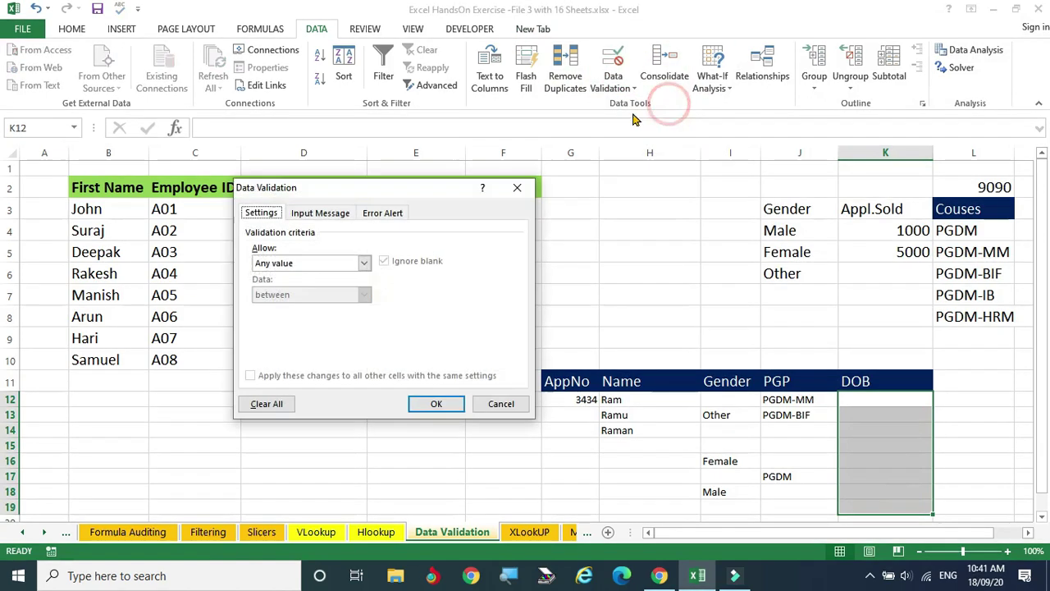
pyautogui.click(364, 263)
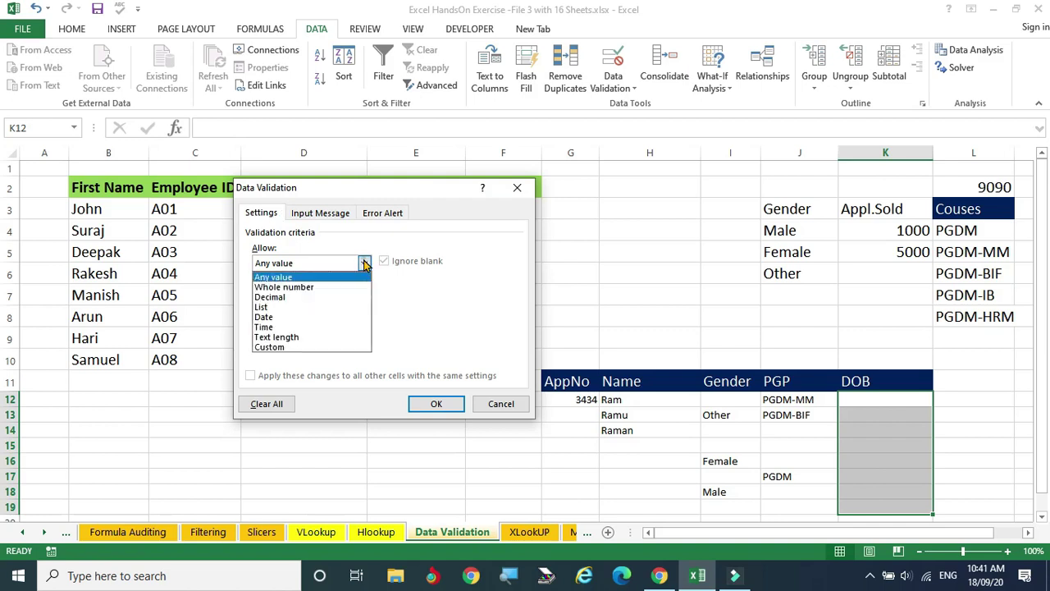
pyautogui.click(266, 318)
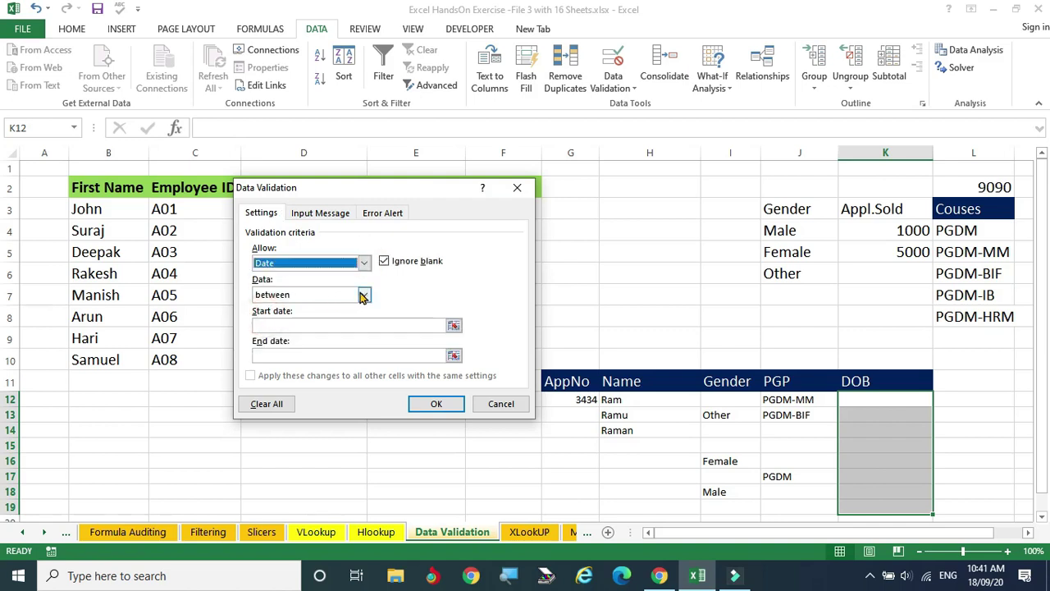
pyautogui.click(365, 296)
pyautogui.click(275, 359)
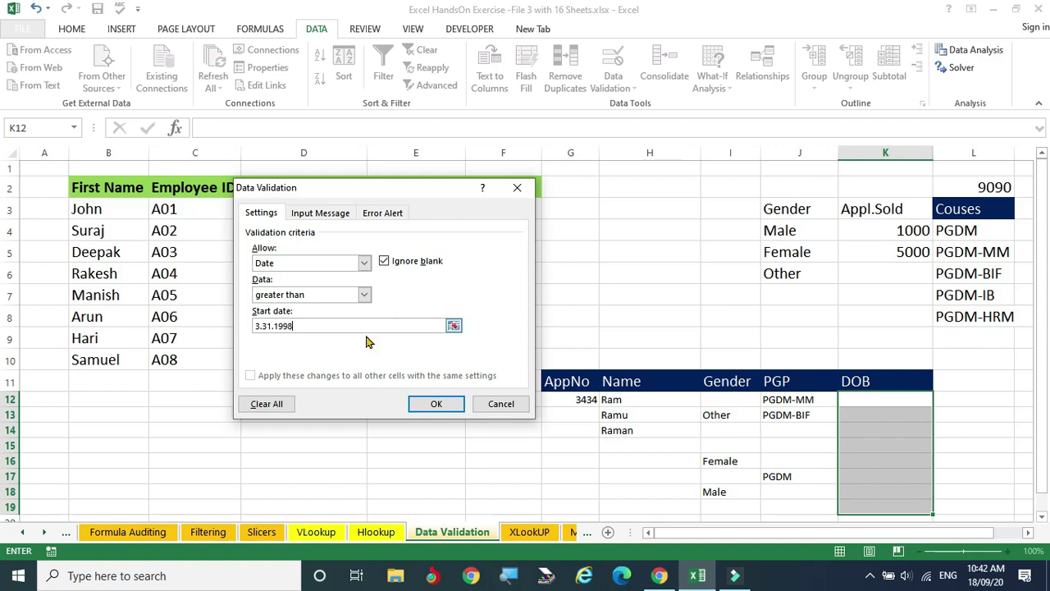
pyautogui.click(439, 402)
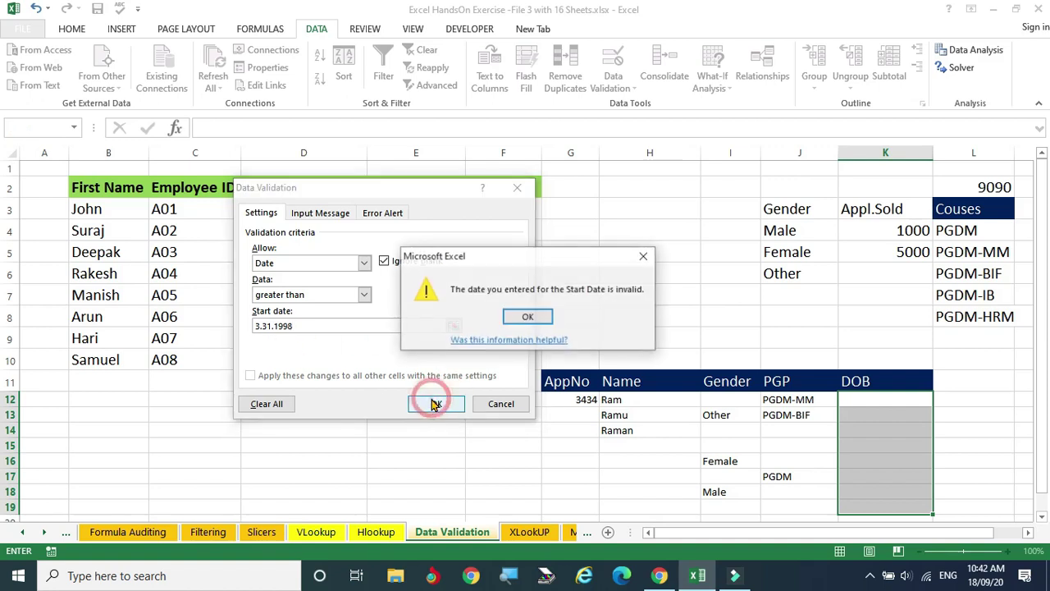
pyautogui.click(528, 317)
# - Correct the start date to 3-3-1998 and apply the DOB validation
pyautogui.click(258, 326)
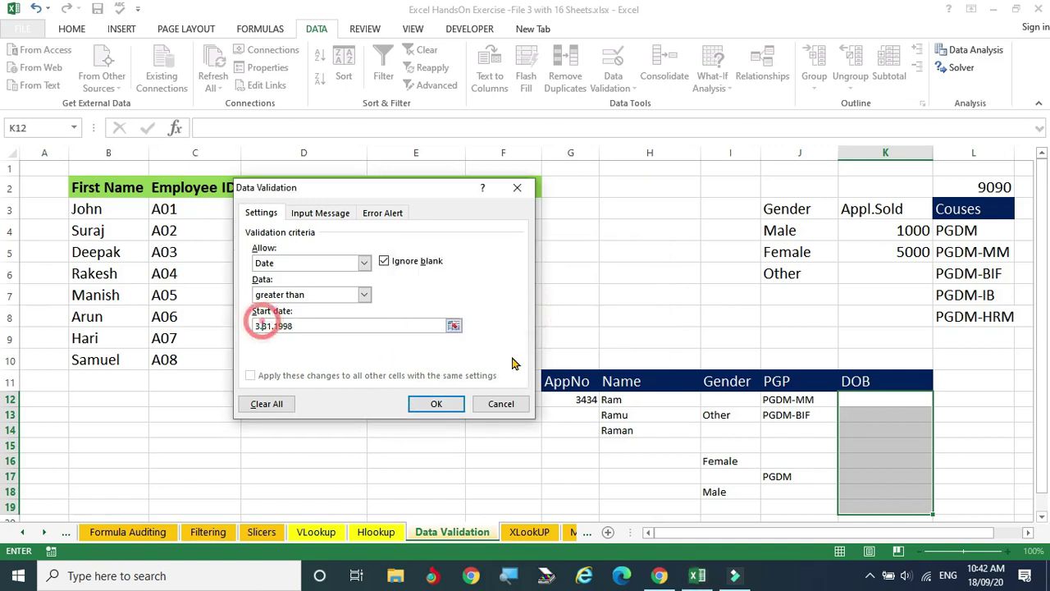
pyautogui.press('Right')
pyautogui.press('BackSpace')
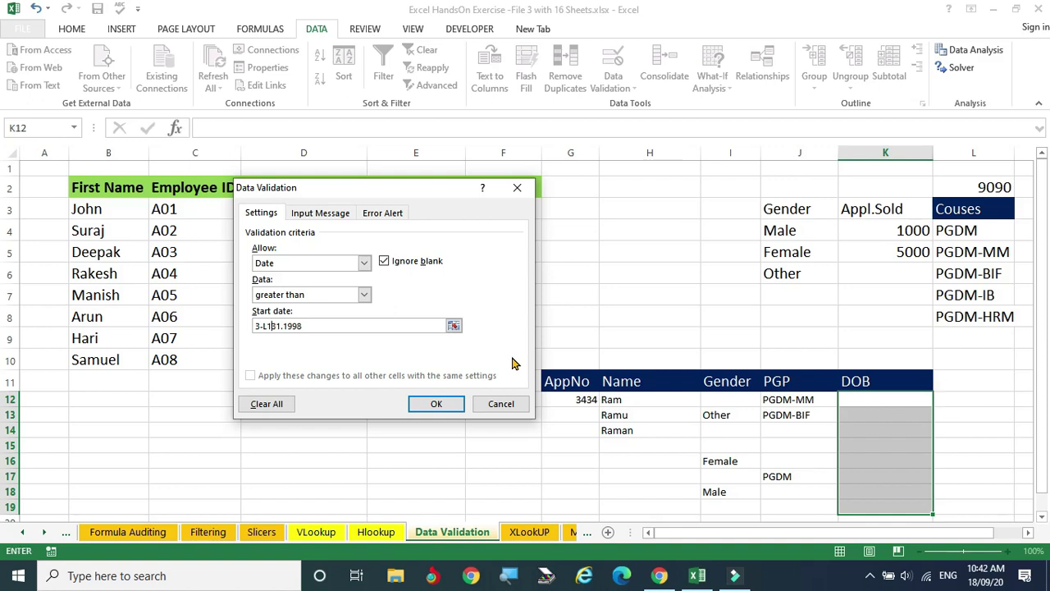
pyautogui.write('L1')
pyautogui.click(434, 403)
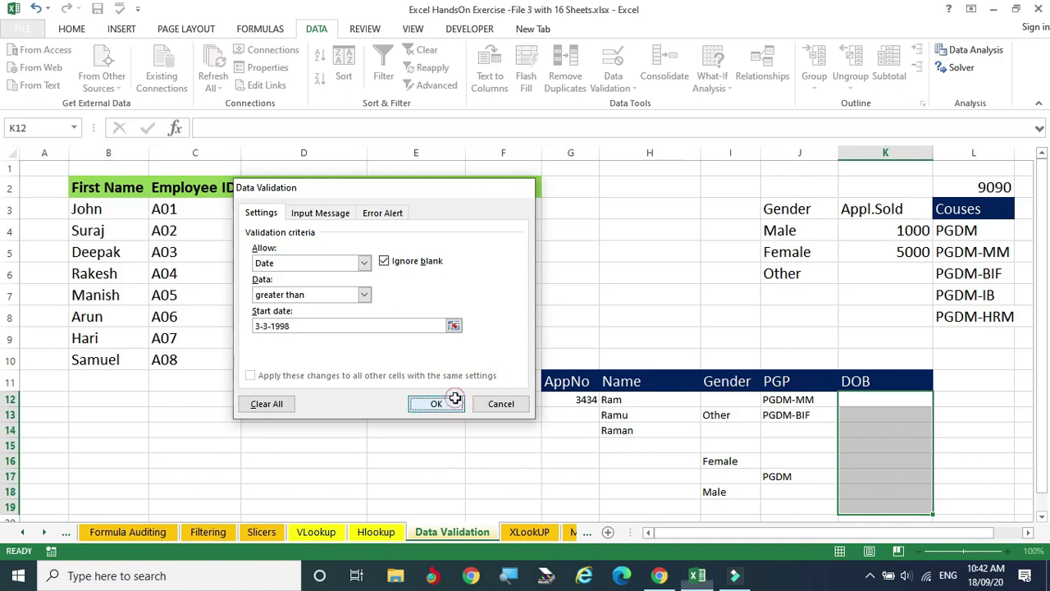
# - Test the DOB rule in K12 with a date of birth earlier than the start date, and cancel the entry
pyautogui.click(900, 400)
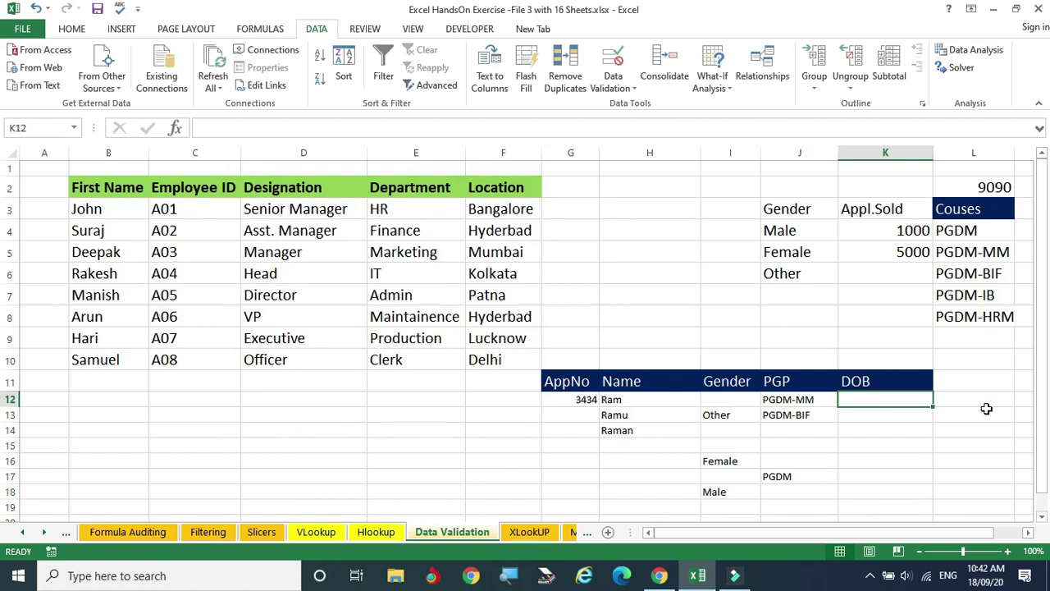
pyautogui.write('2-')
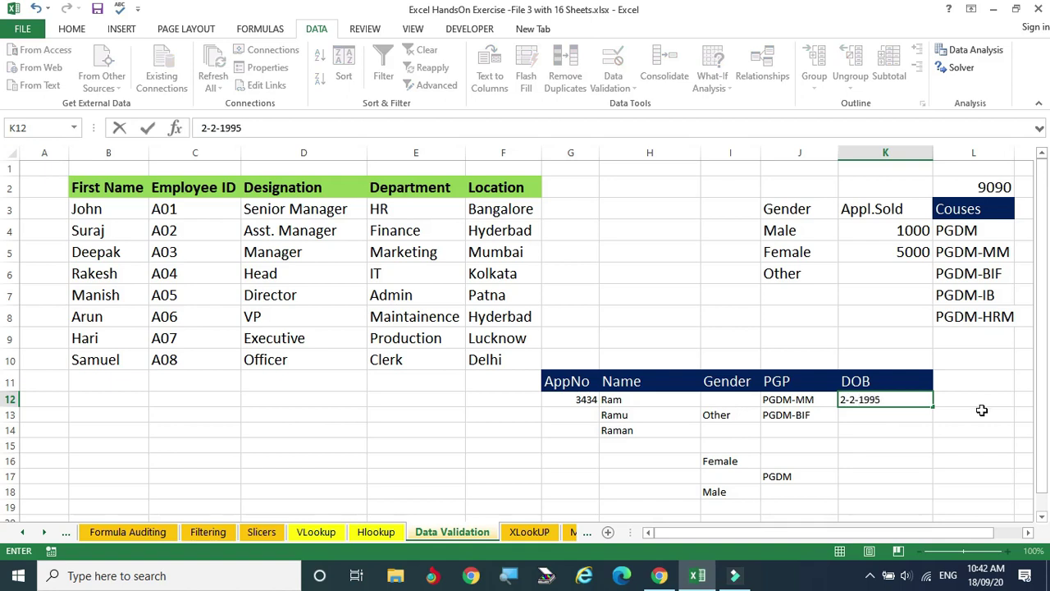
pyautogui.write('2-1995')
pyautogui.press('Return')
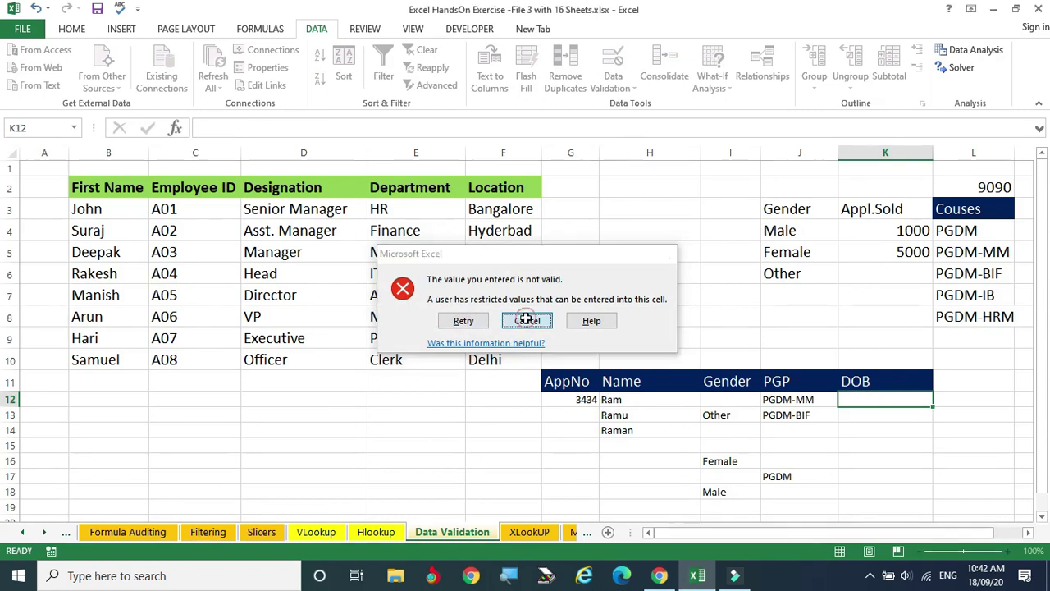
pyautogui.click(528, 321)
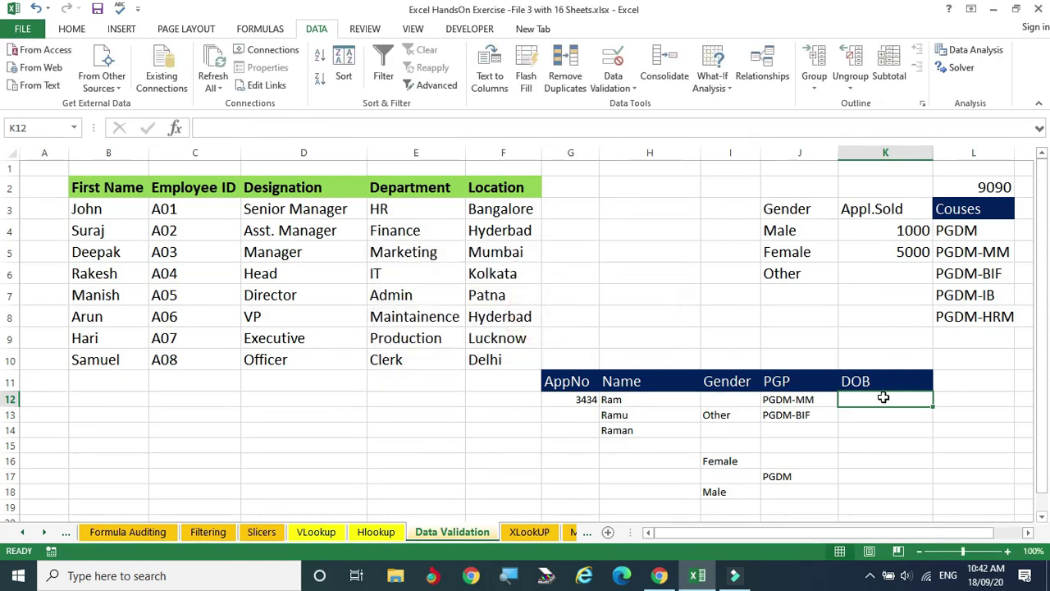
# - Enter a 1998 date of birth after the start date in K12 and highlight the completed first record
pyautogui.write('3')
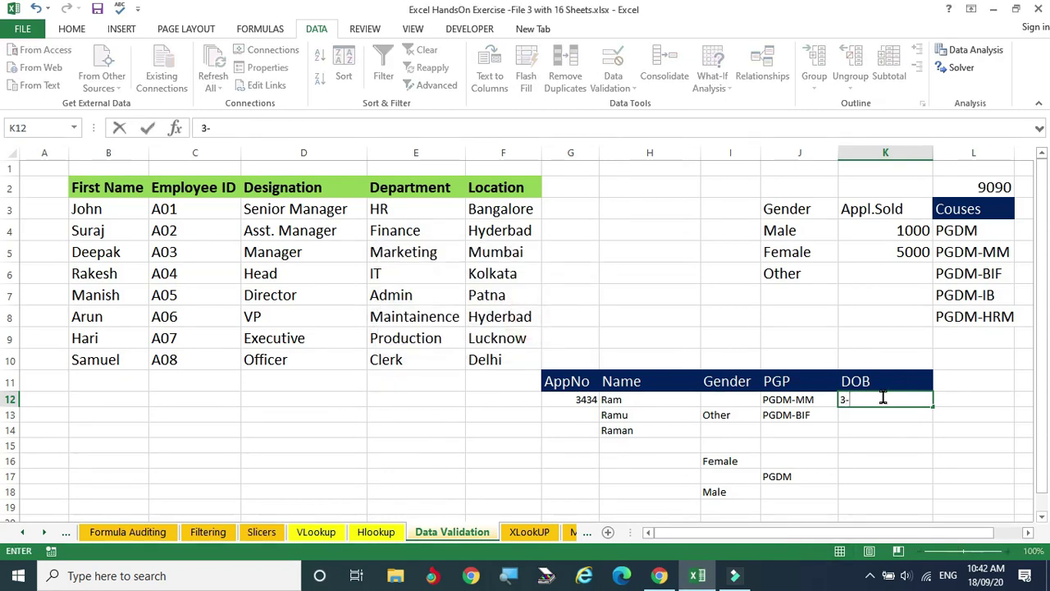
pyautogui.write('-5-2')
pyautogui.press('BackSpace')
pyautogui.write('1998')
pyautogui.press('Return')
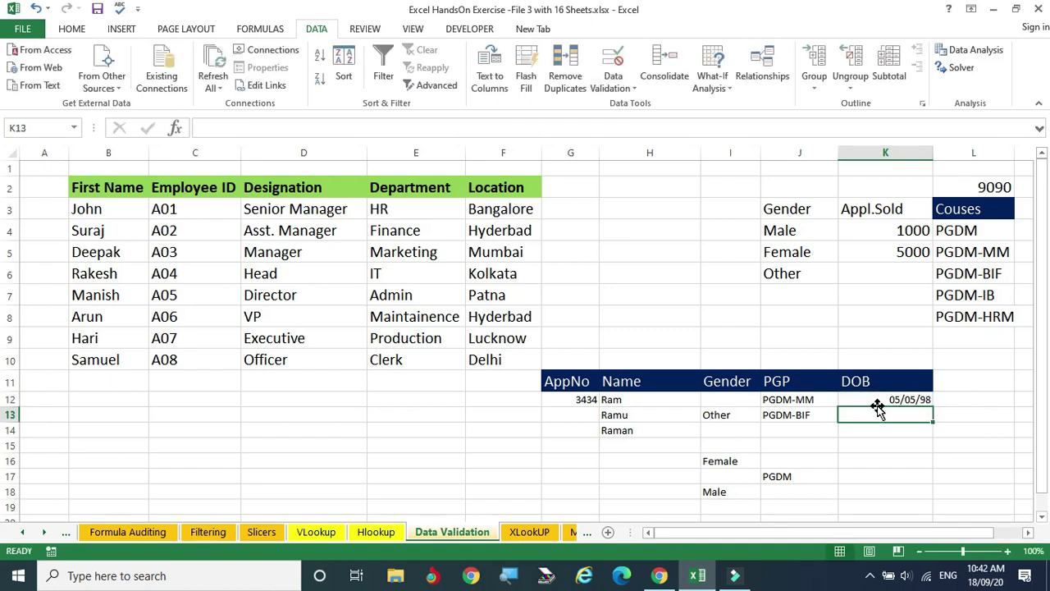
pyautogui.moveTo(588, 401); pyautogui.dragTo(939, 400)
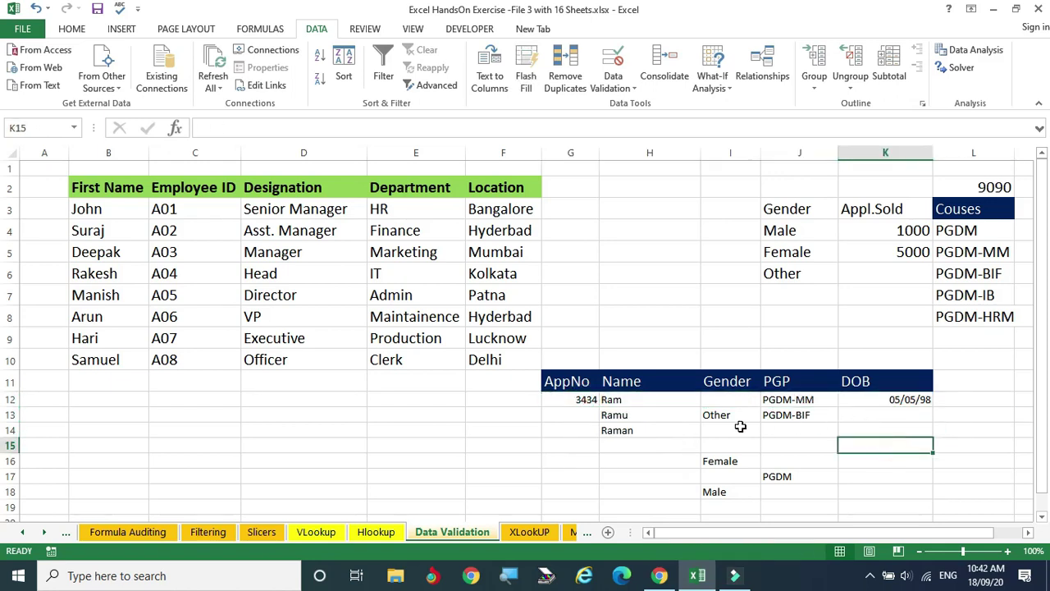